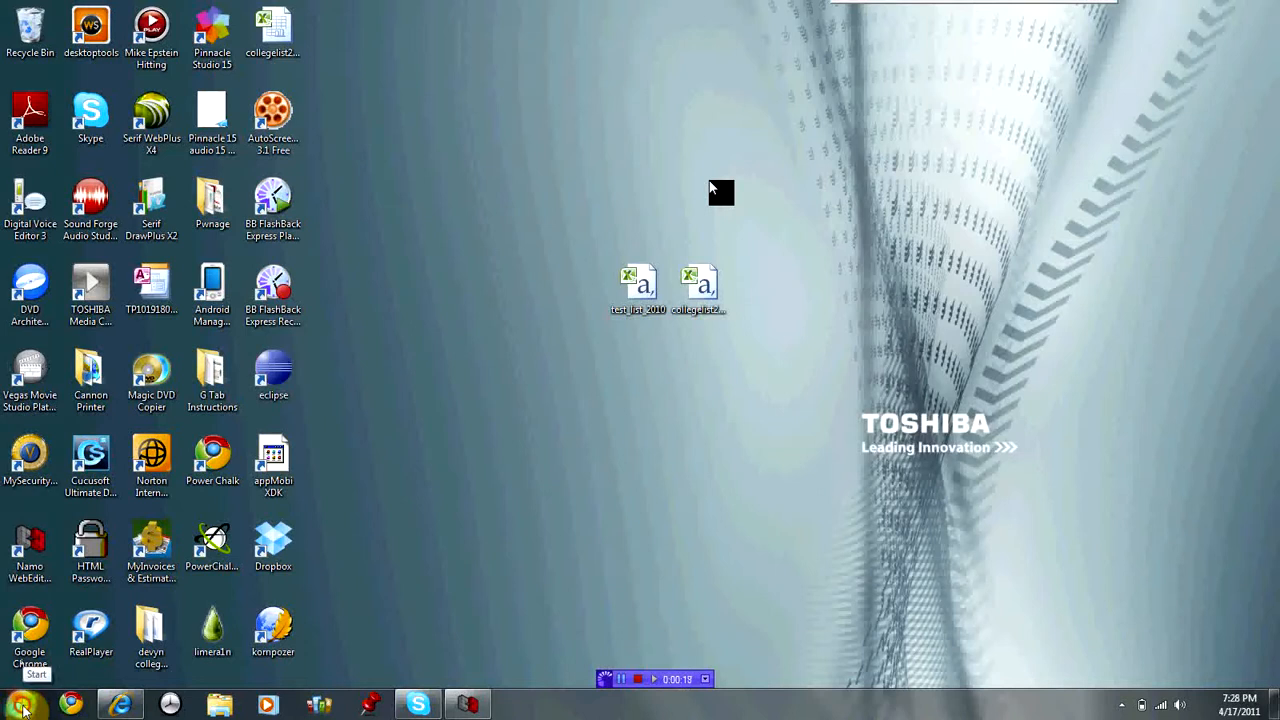
Launch Microsoft Outlook 2010 from the Windows 7 Start menu.
click(22, 706)
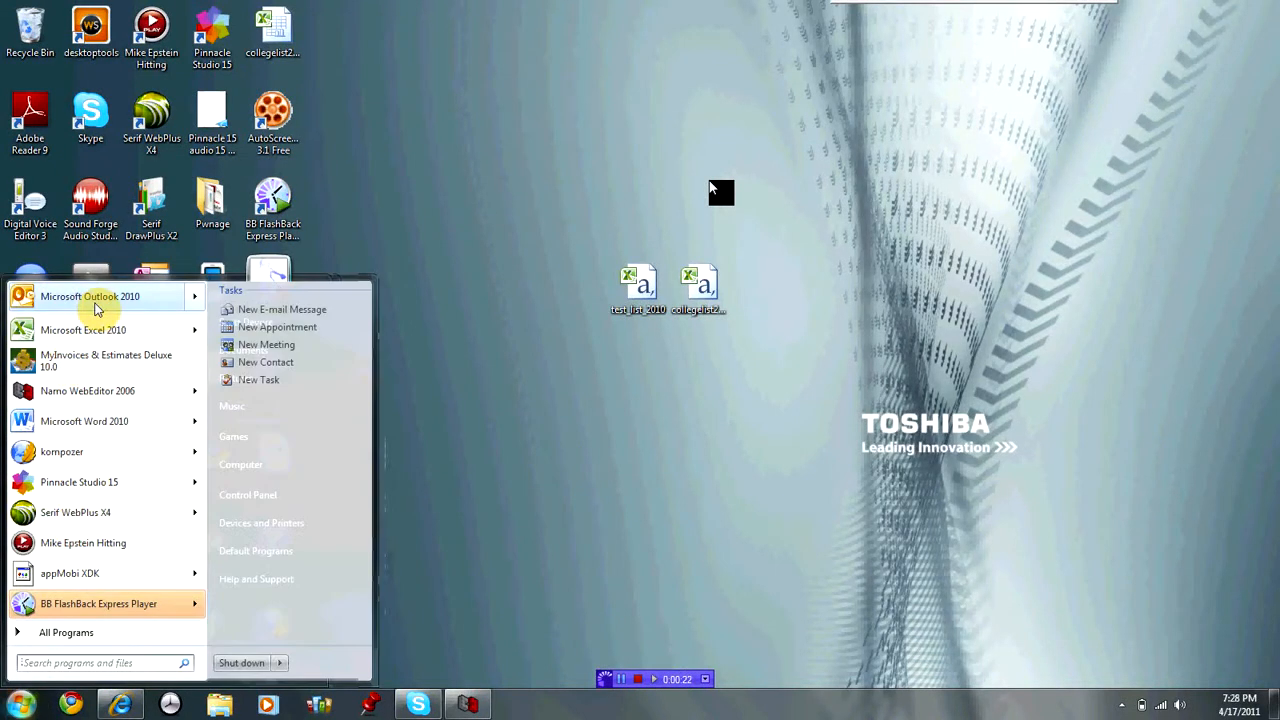
click(97, 298)
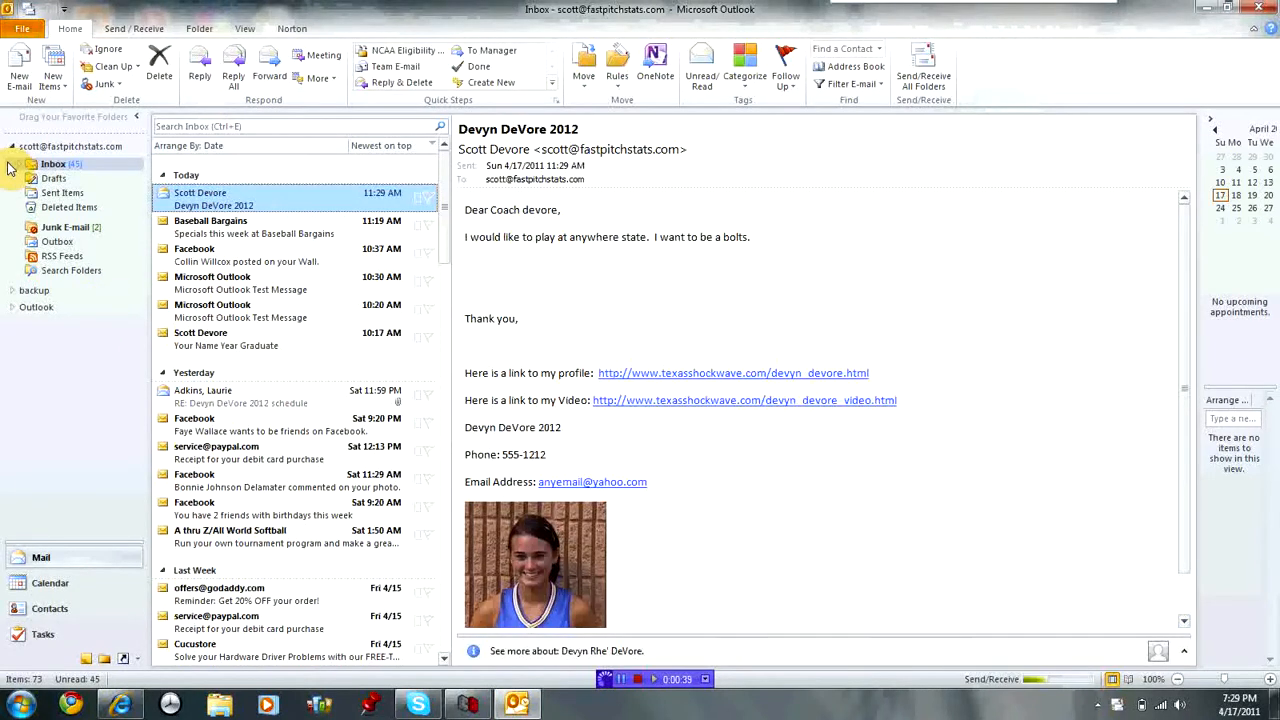
Select the account name at the top of the folder pane to display Outlook Today.
click(42, 148)
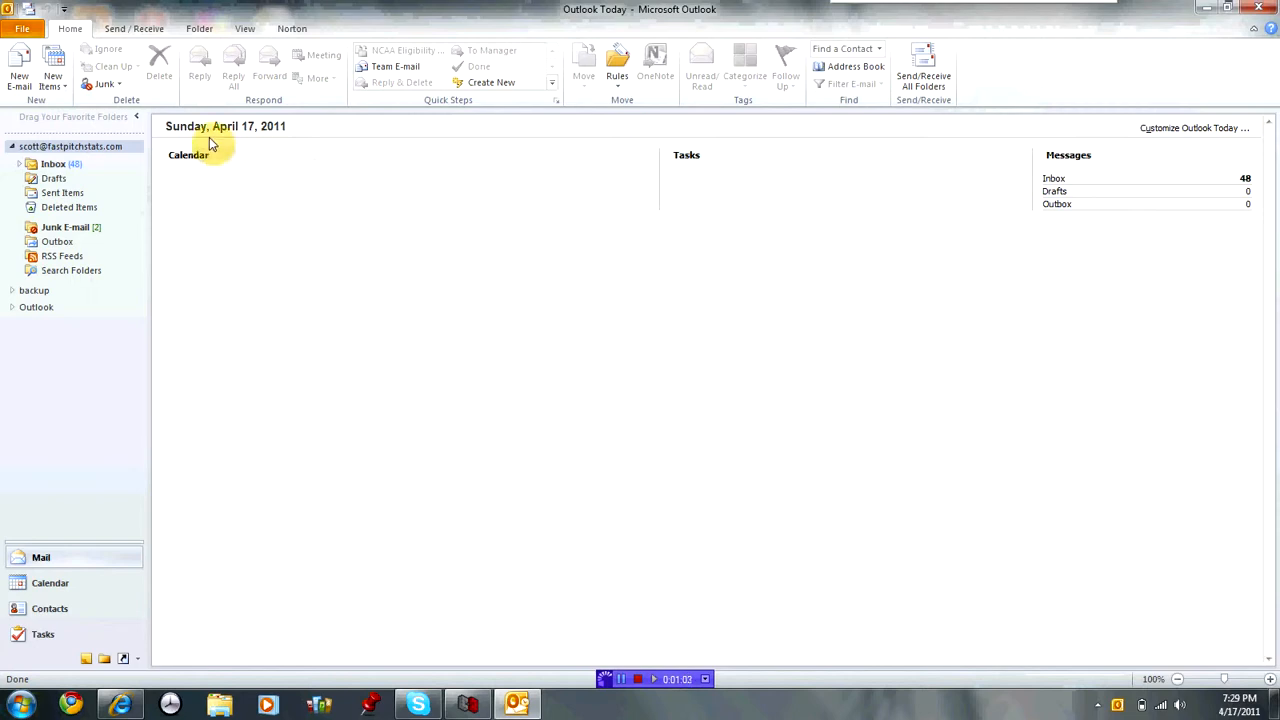
Open the Account Settings dialog from File > Account Settings.
click(24, 33)
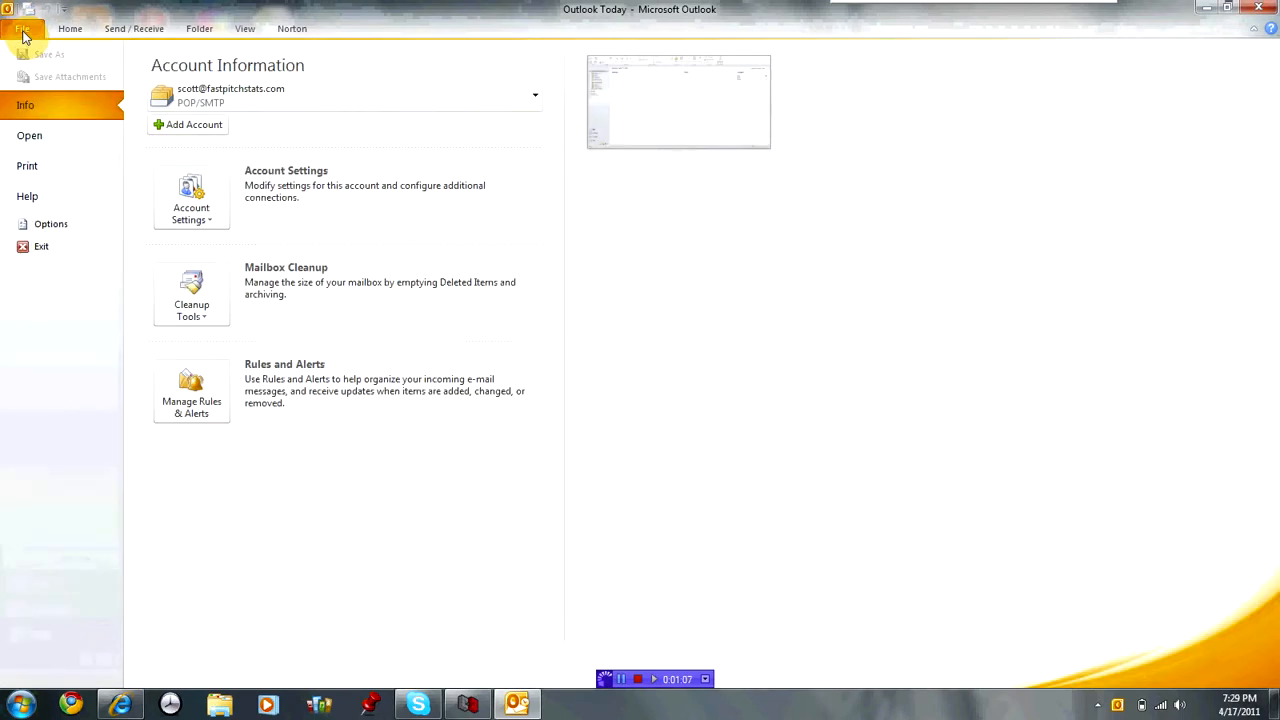
click(209, 203)
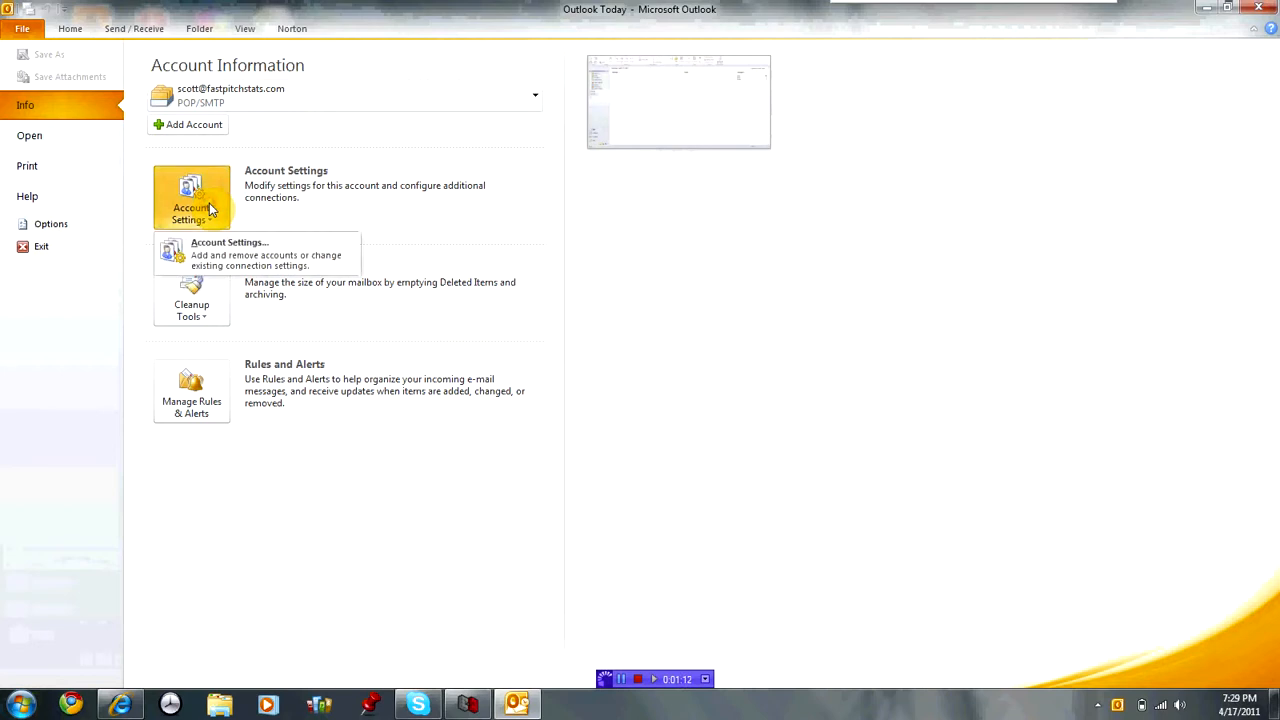
click(232, 255)
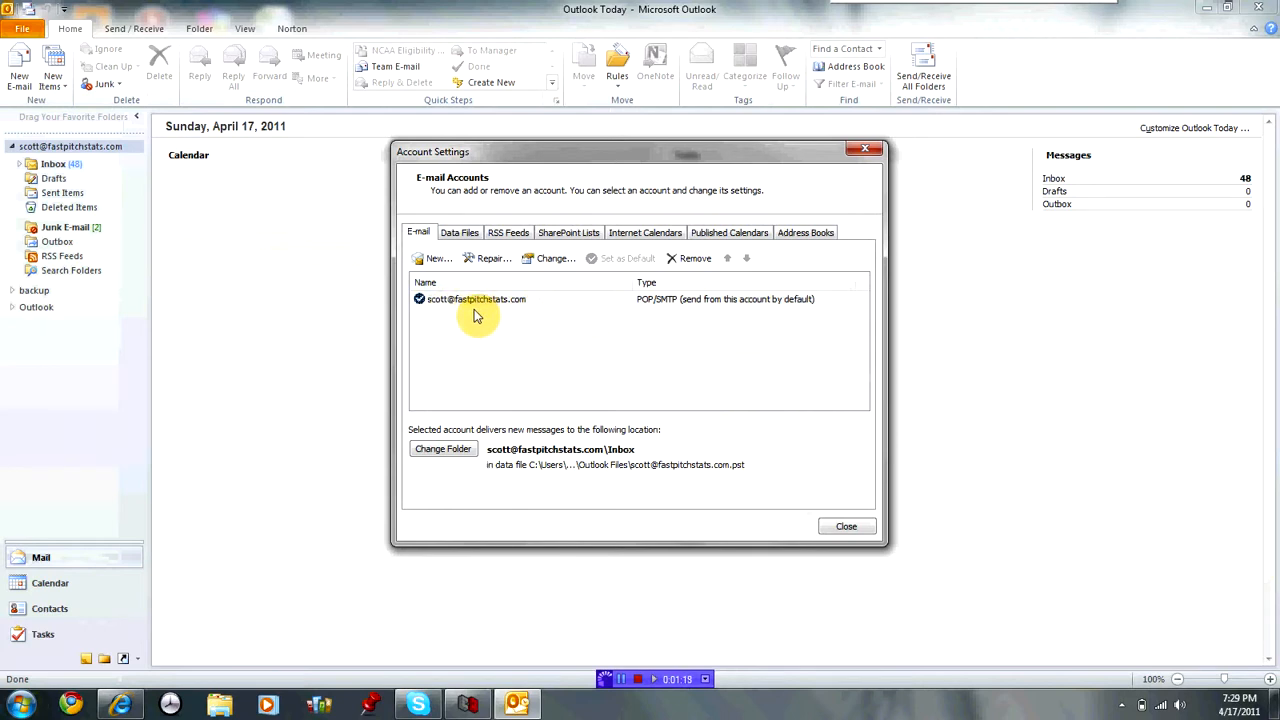
Start a new e-mail account and enter the placeholder name and e-mail address.
click(432, 262)
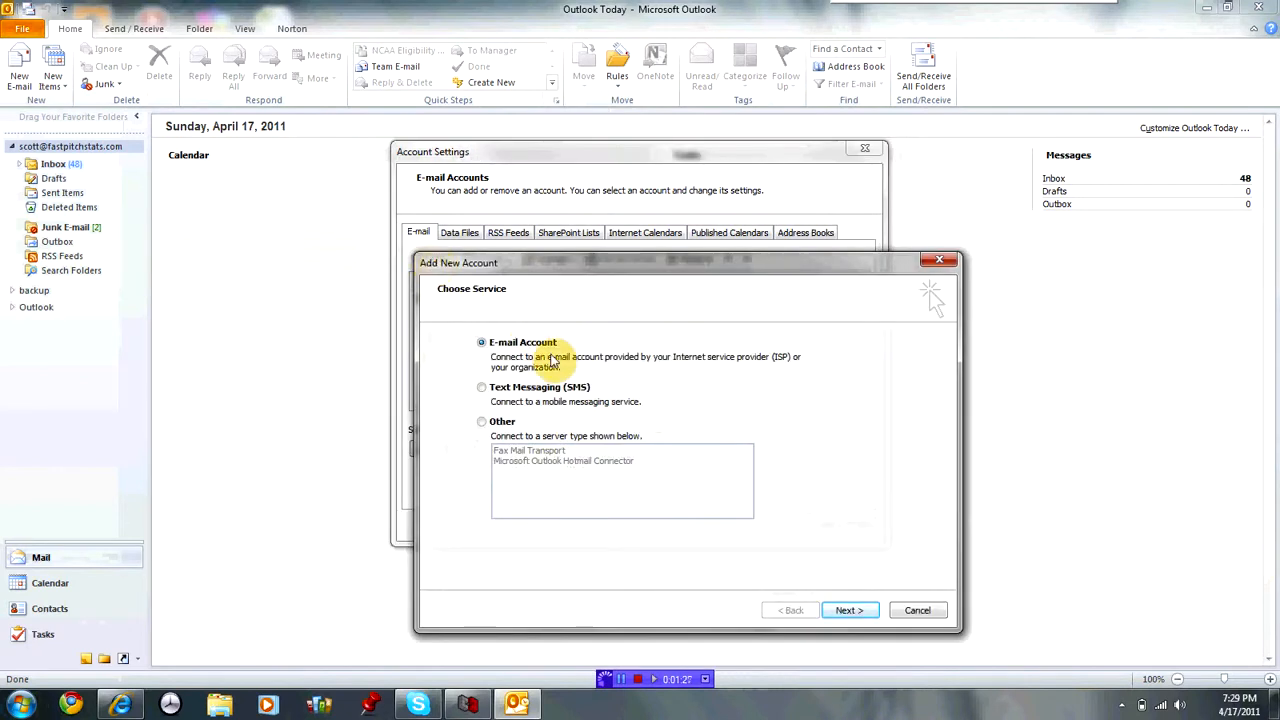
click(846, 611)
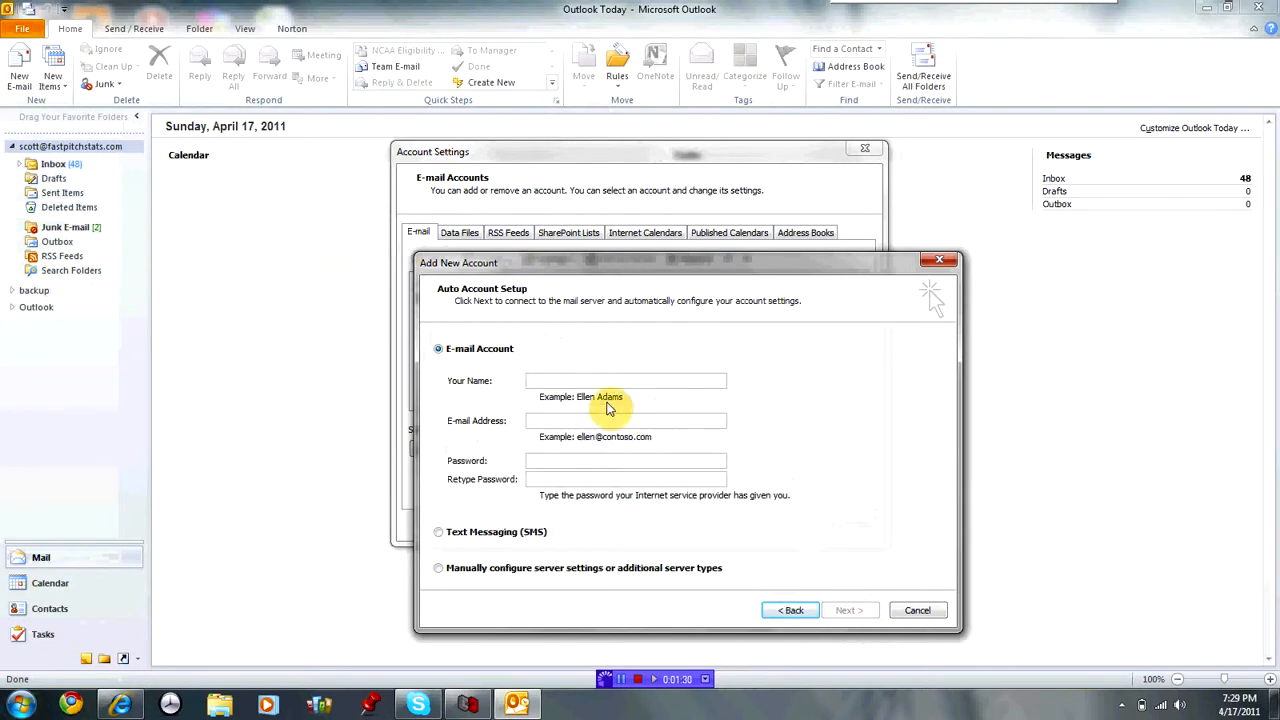
click(550, 381)
text(your name)
text(your)
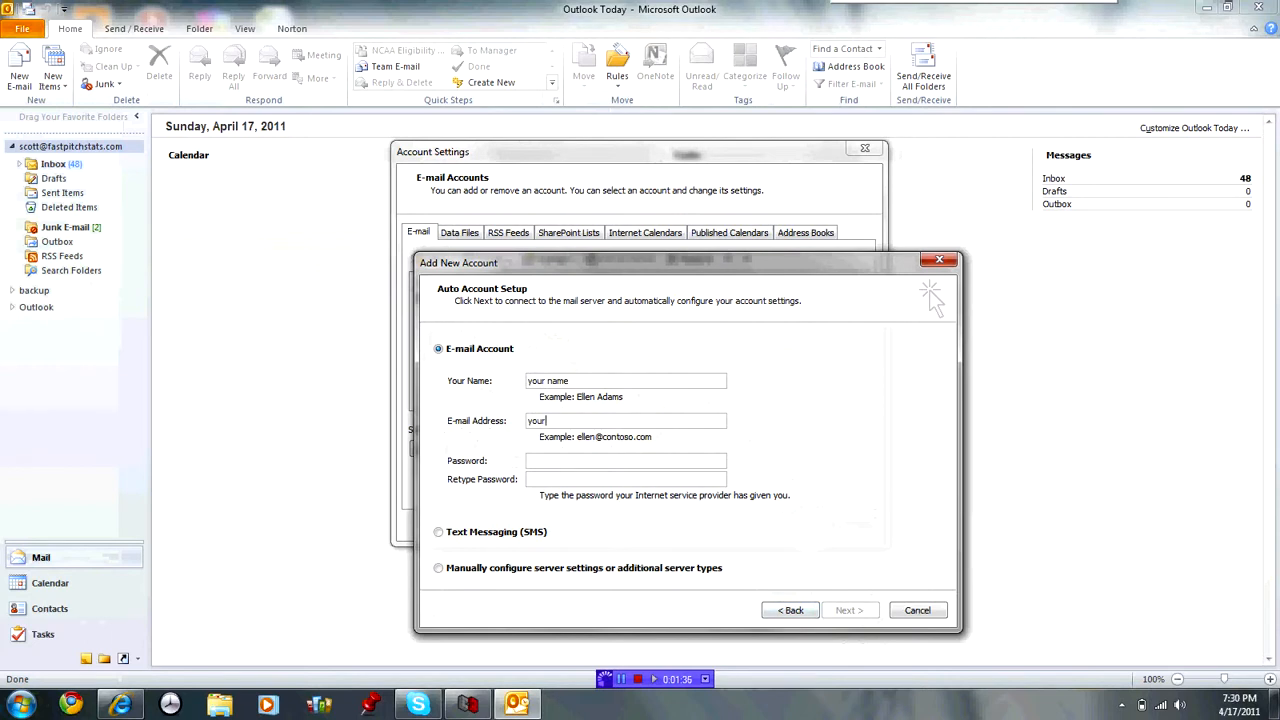
text(email@email)
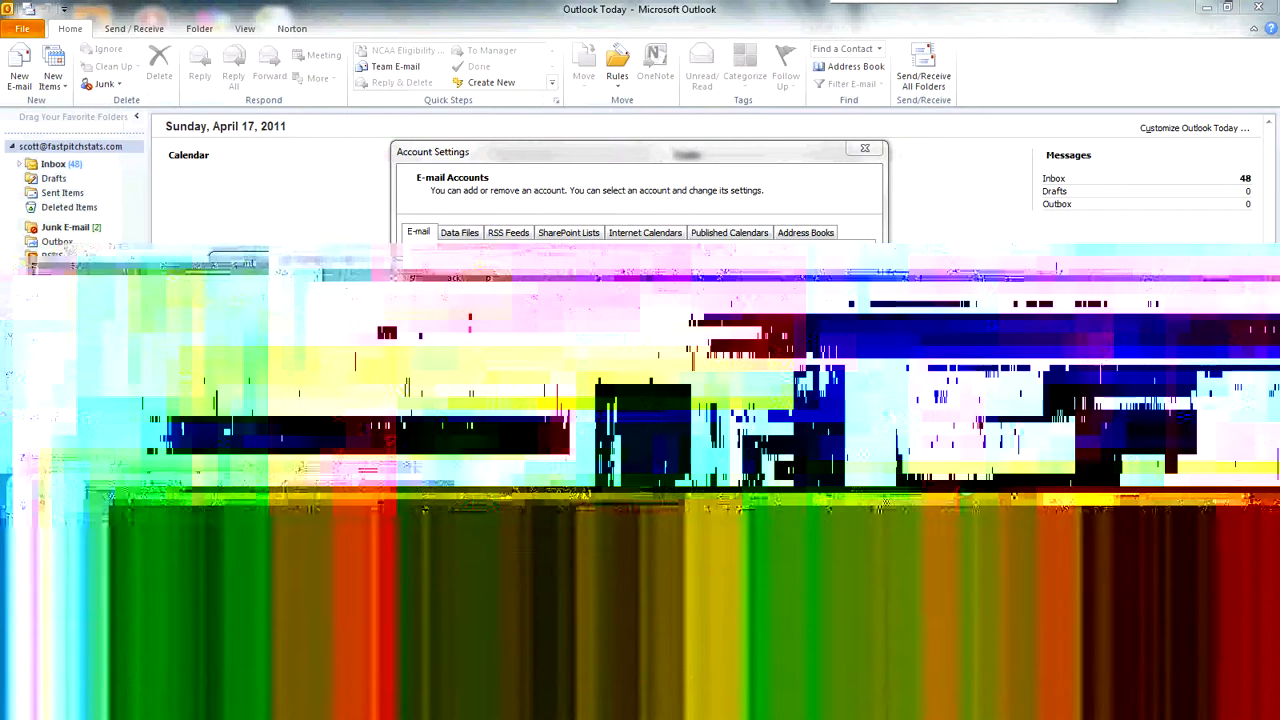
text(.com)
Enter and confirm the account password, and choose manual server configuration.
key(Tab)
text(*****)
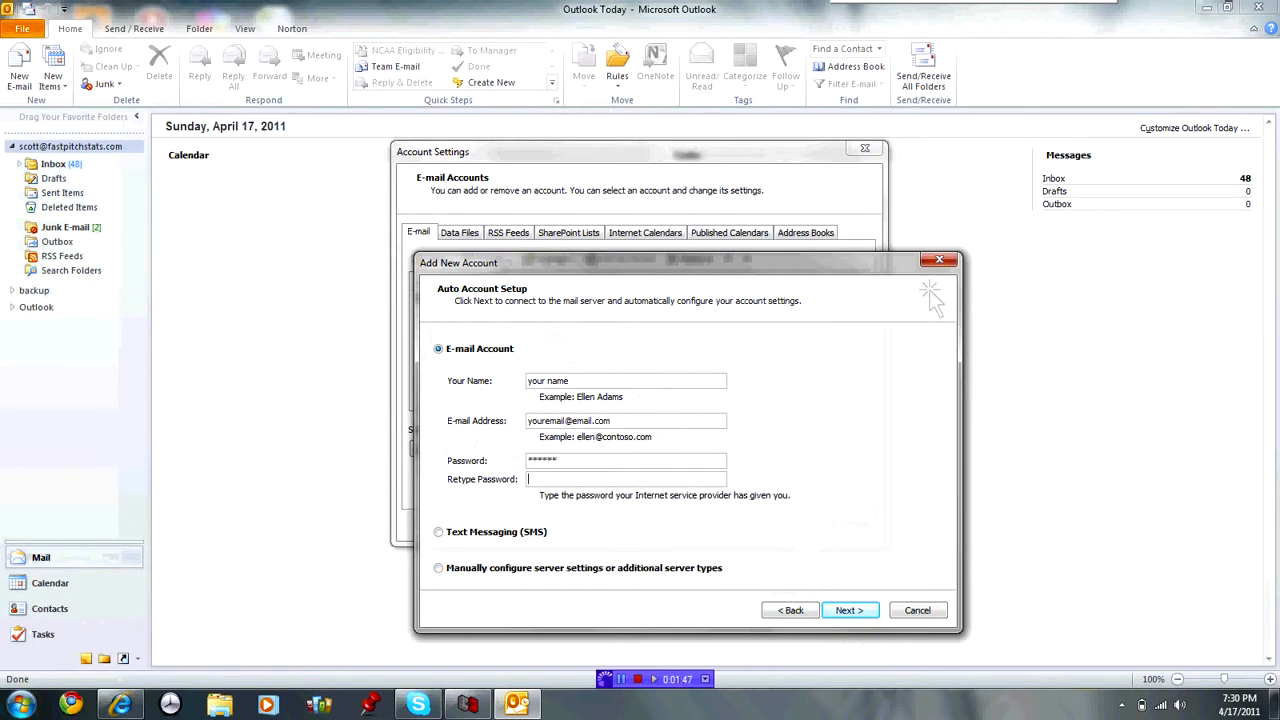
key(Tab)
text(*****)
click(439, 568)
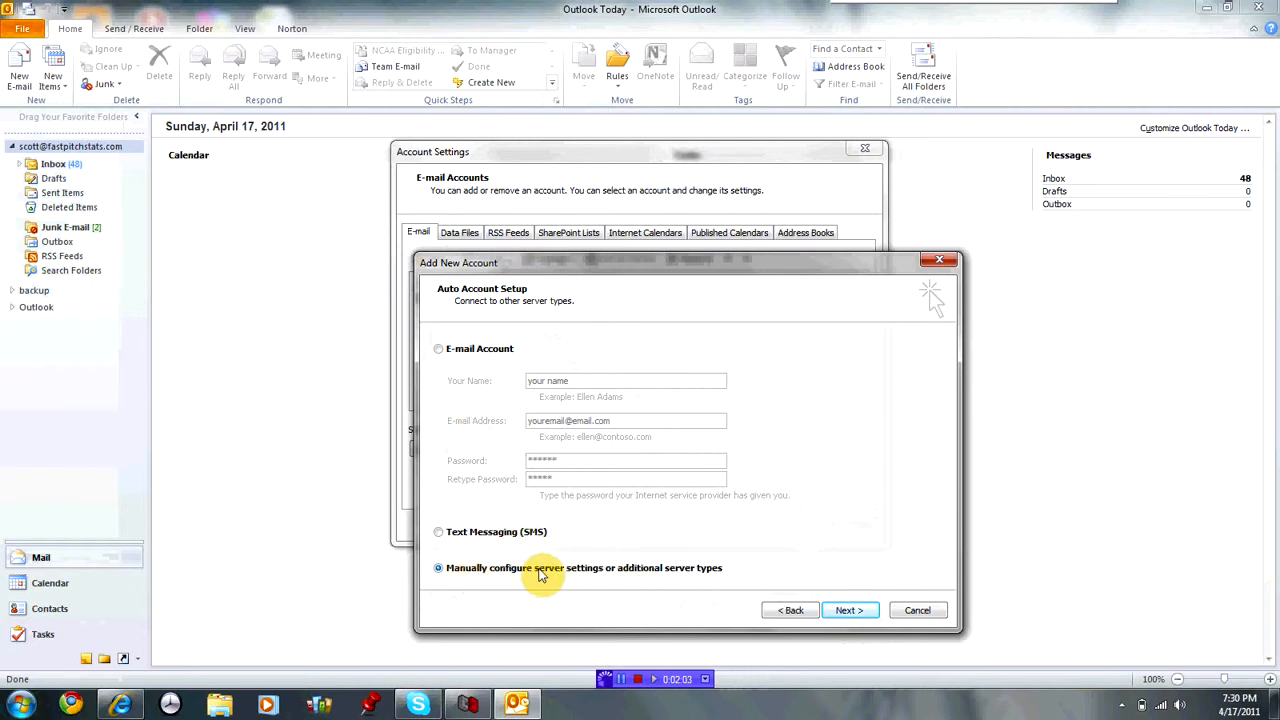
Advance to the Internet E-mail Settings page with POP3 as account type, then switch to Chrome.
click(849, 612)
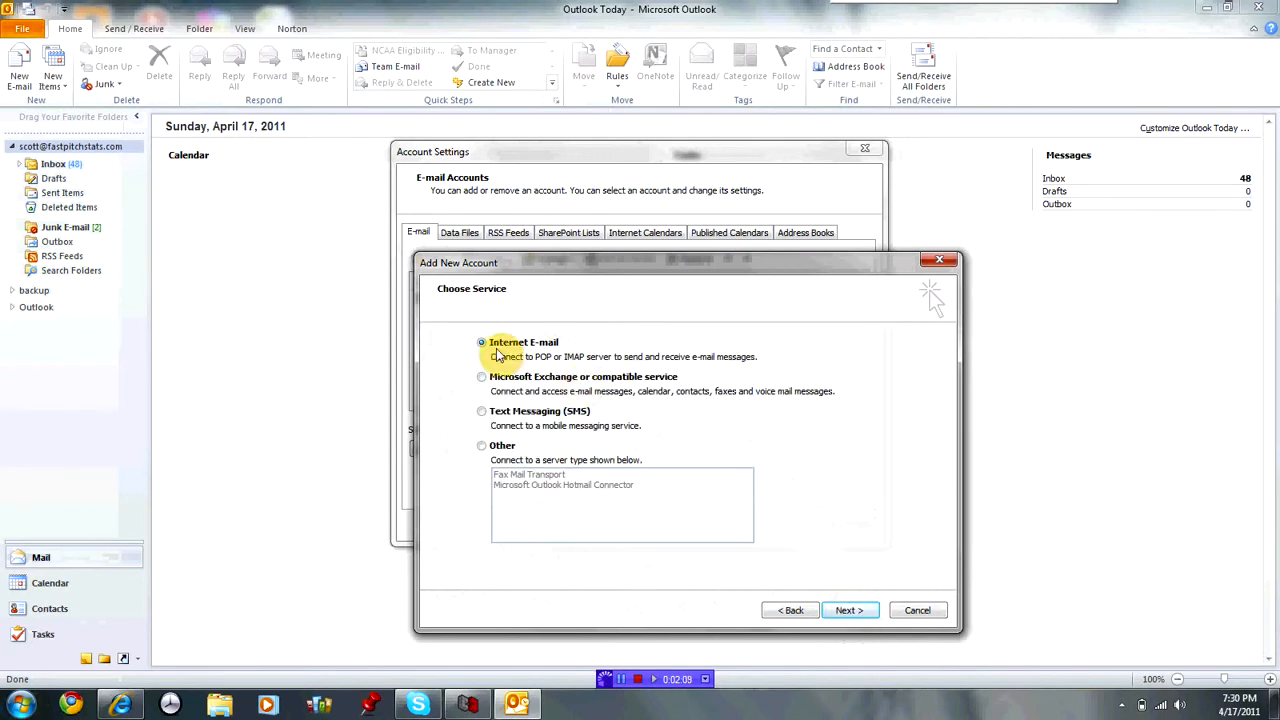
click(849, 611)
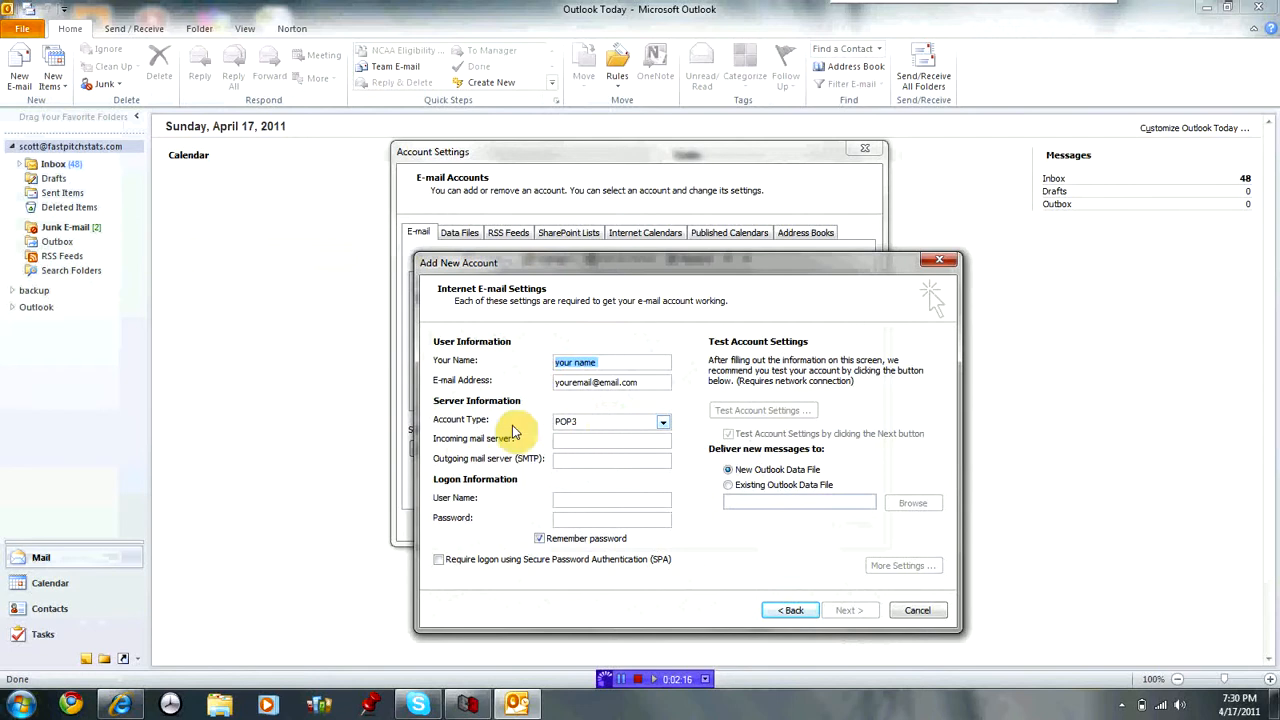
click(662, 422)
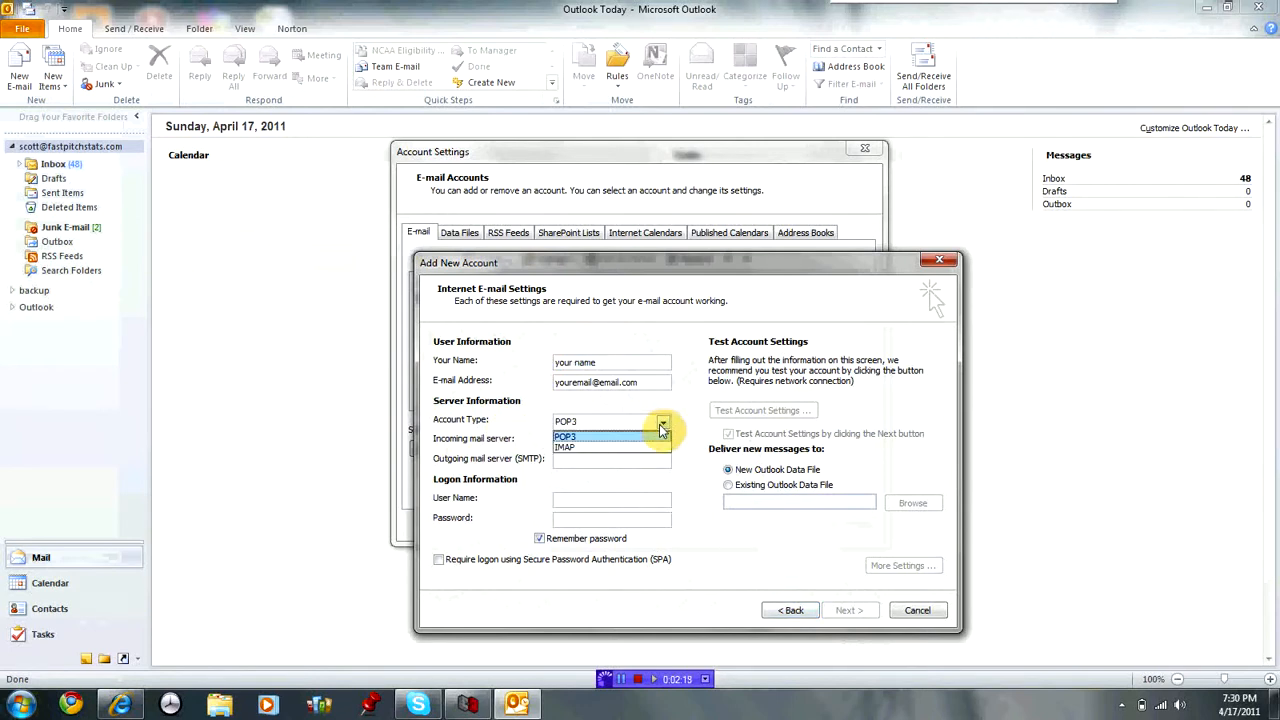
click(634, 437)
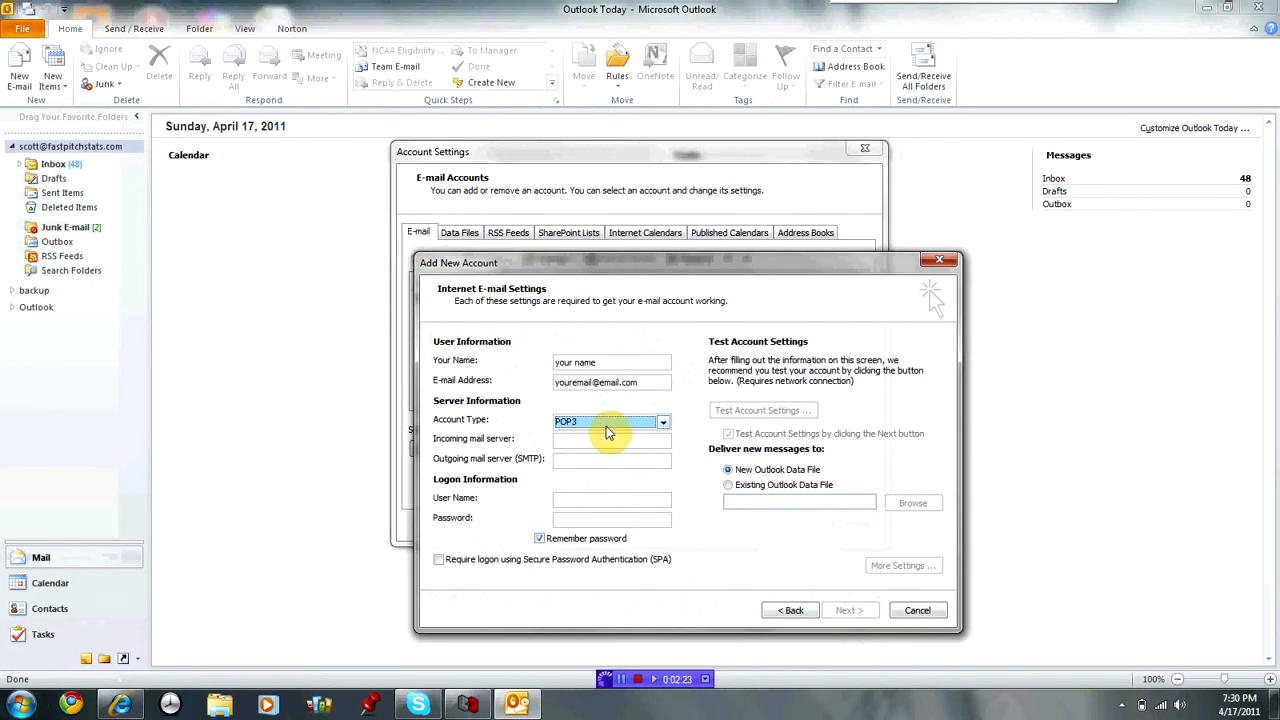
click(578, 443)
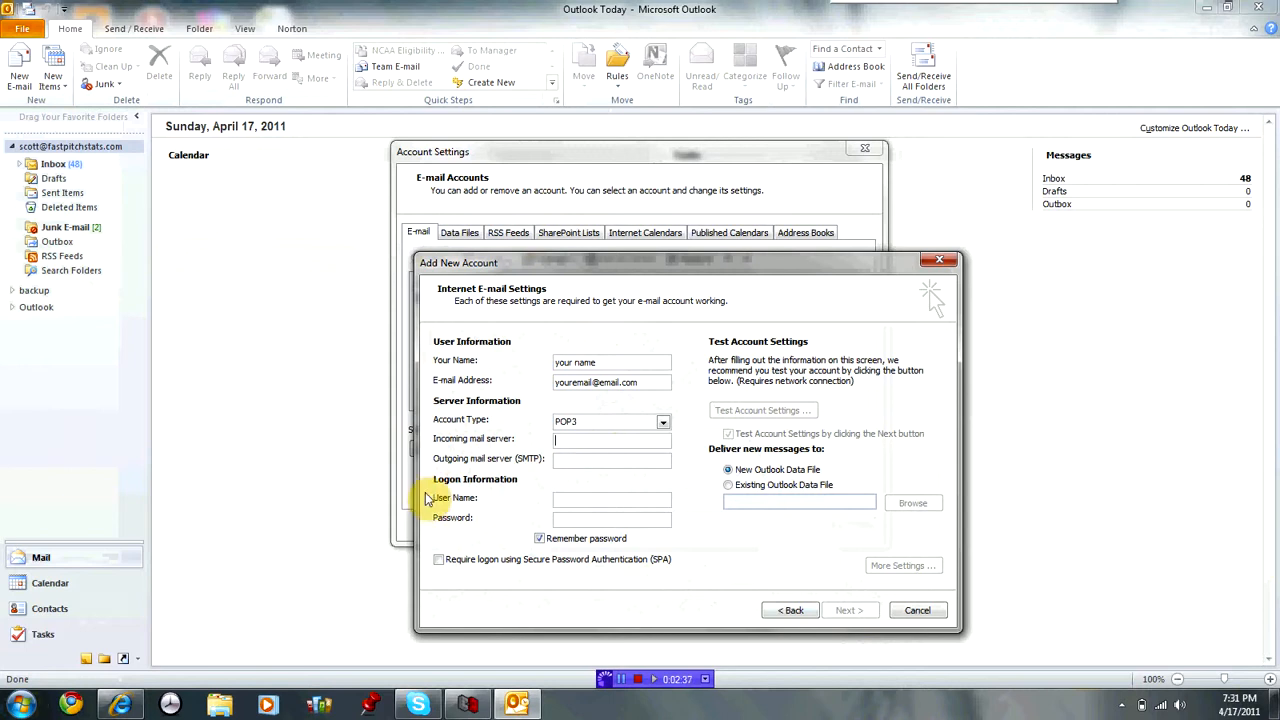
click(70, 706)
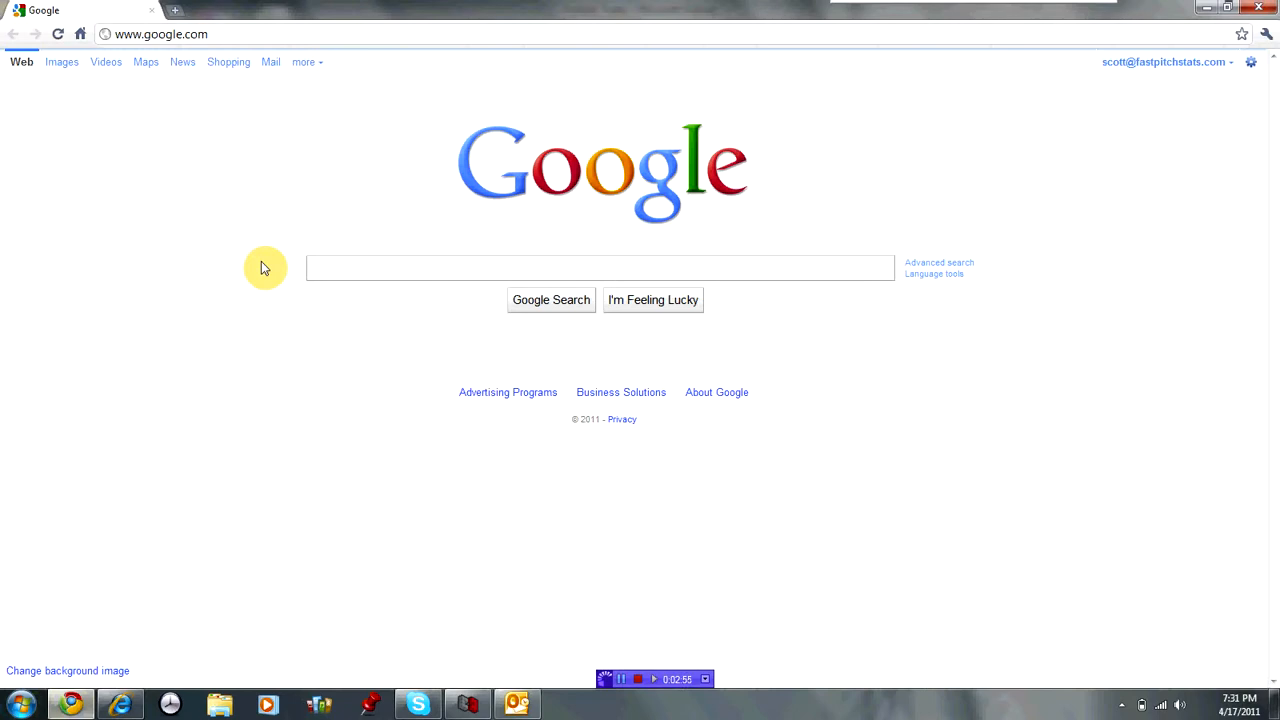
Search Google for 'windstream outlook email setting'.
text(windstre)
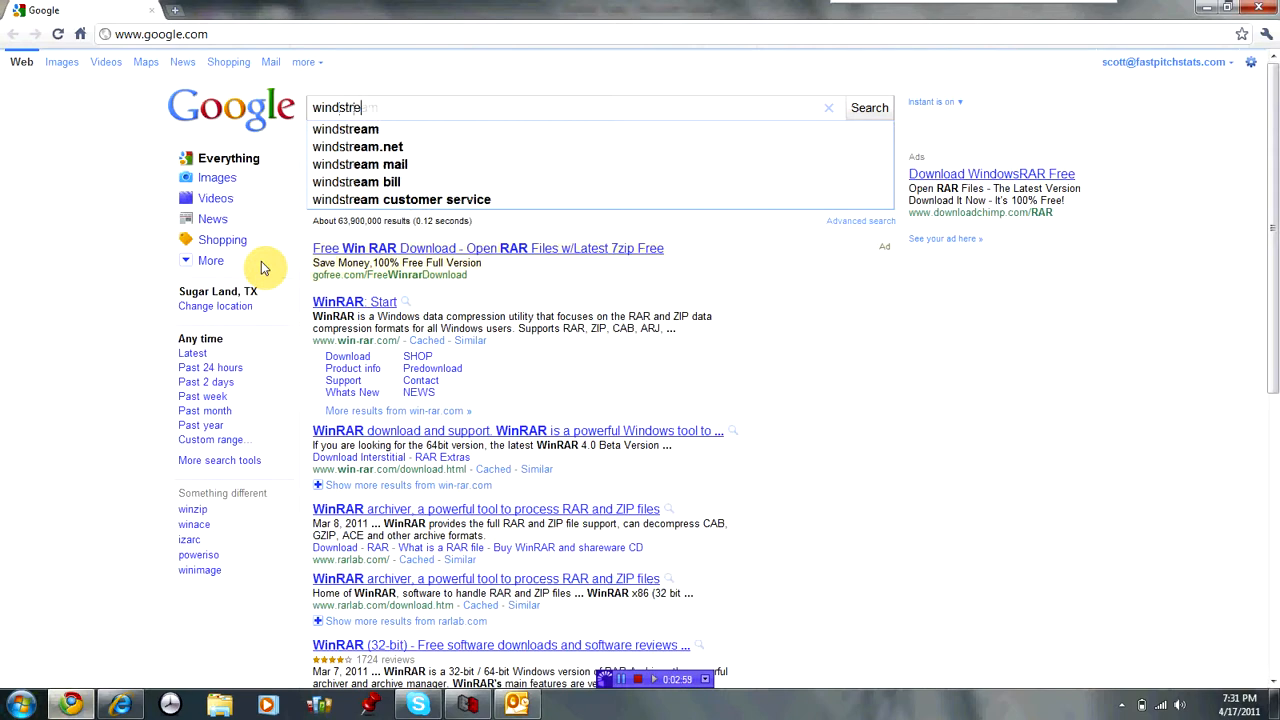
text(am outloo)
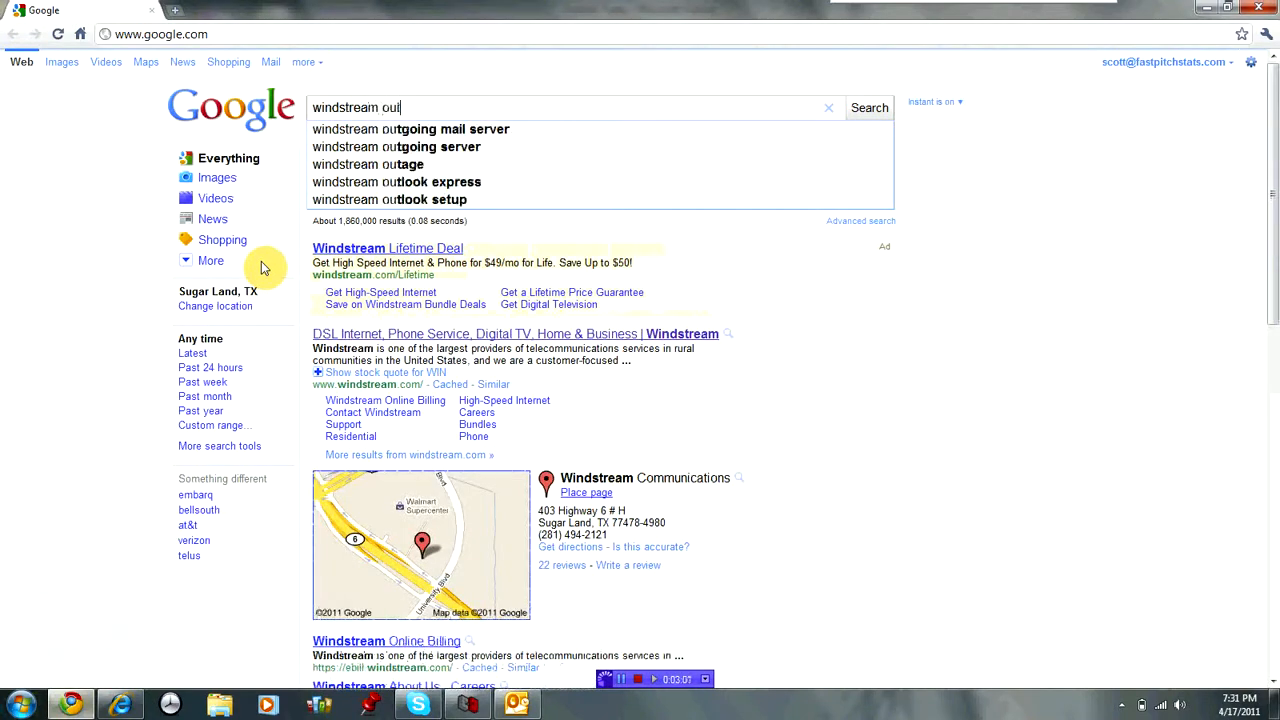
text(k)
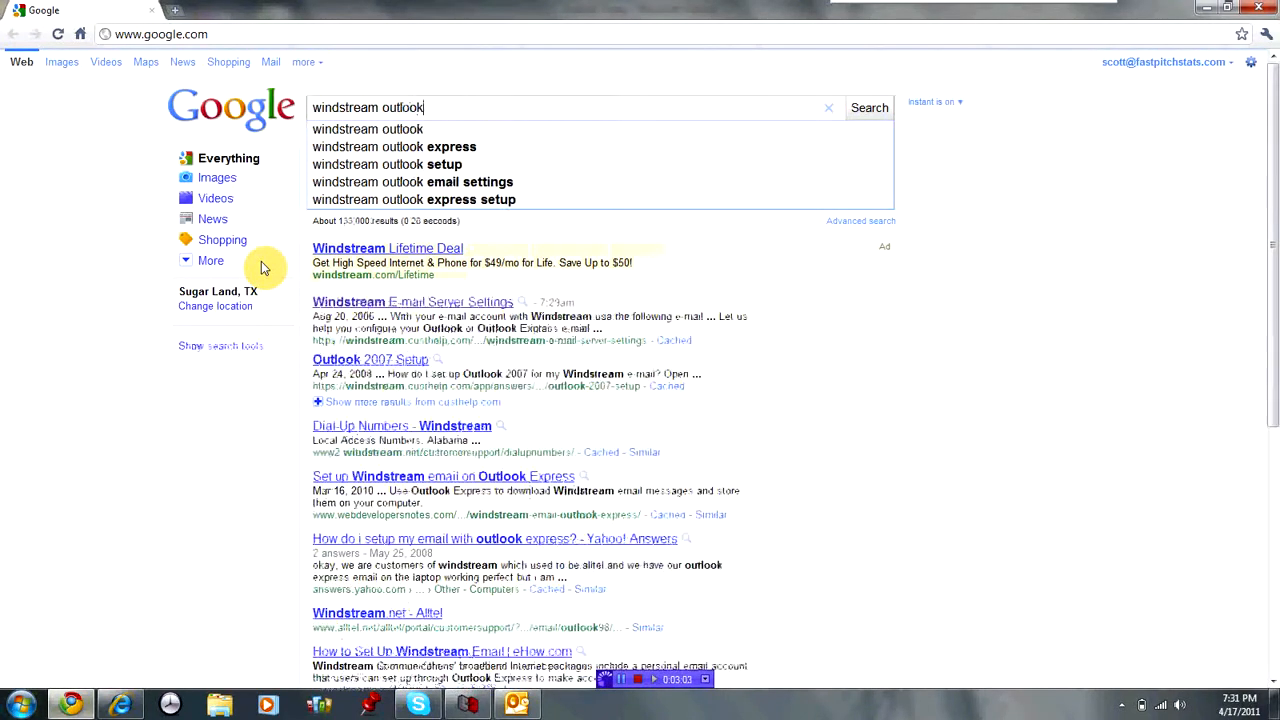
text( eami)
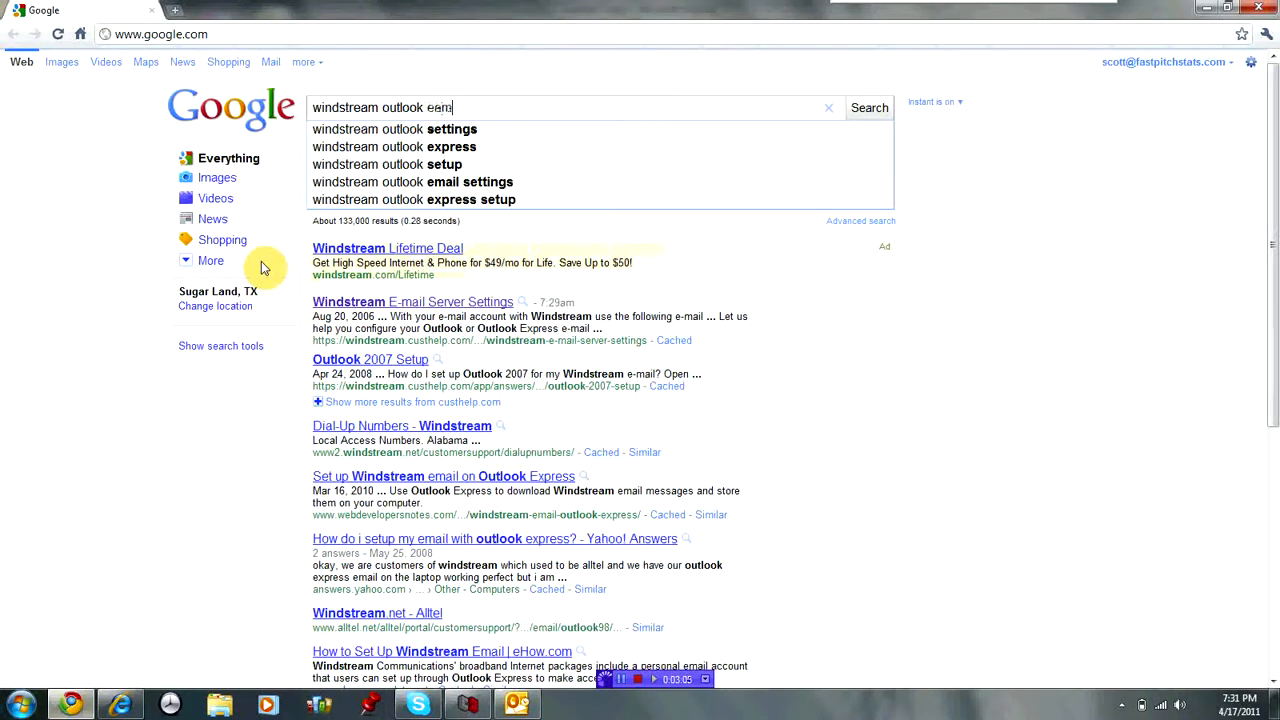
key(BackSpace)
key(BackSpace)
key(BackSpace)
text(mail setting)
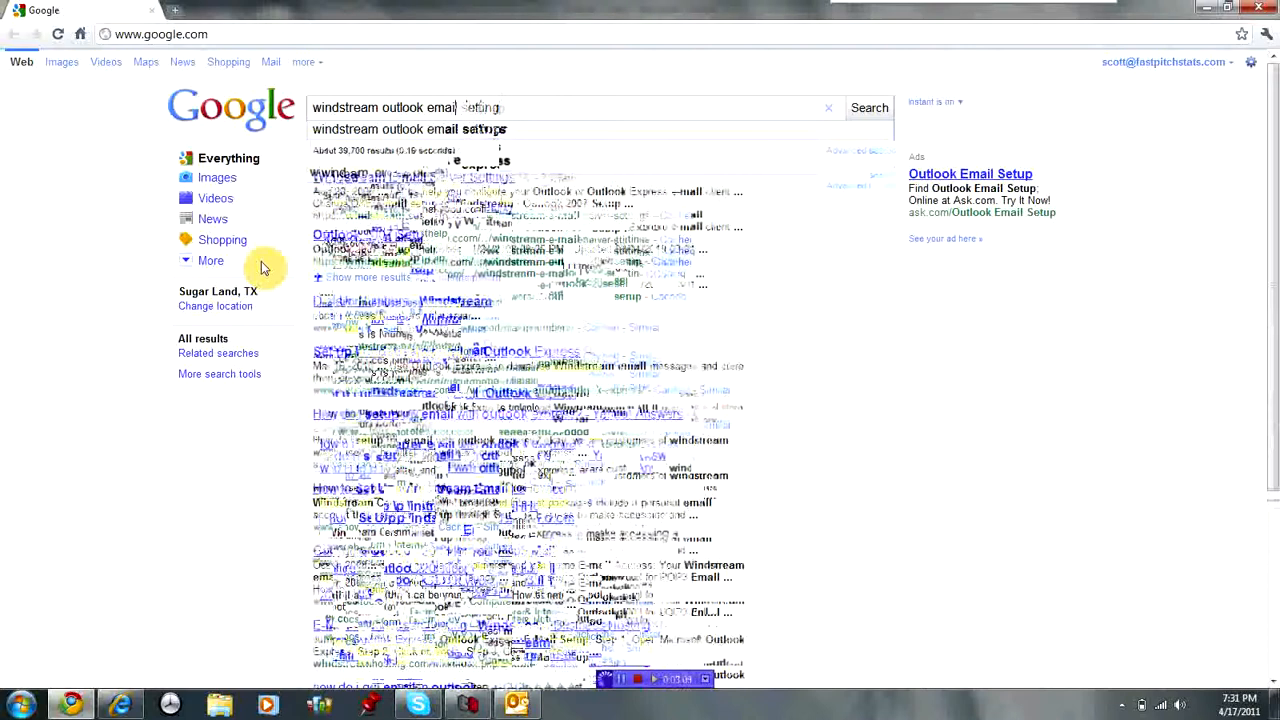
key(Return)
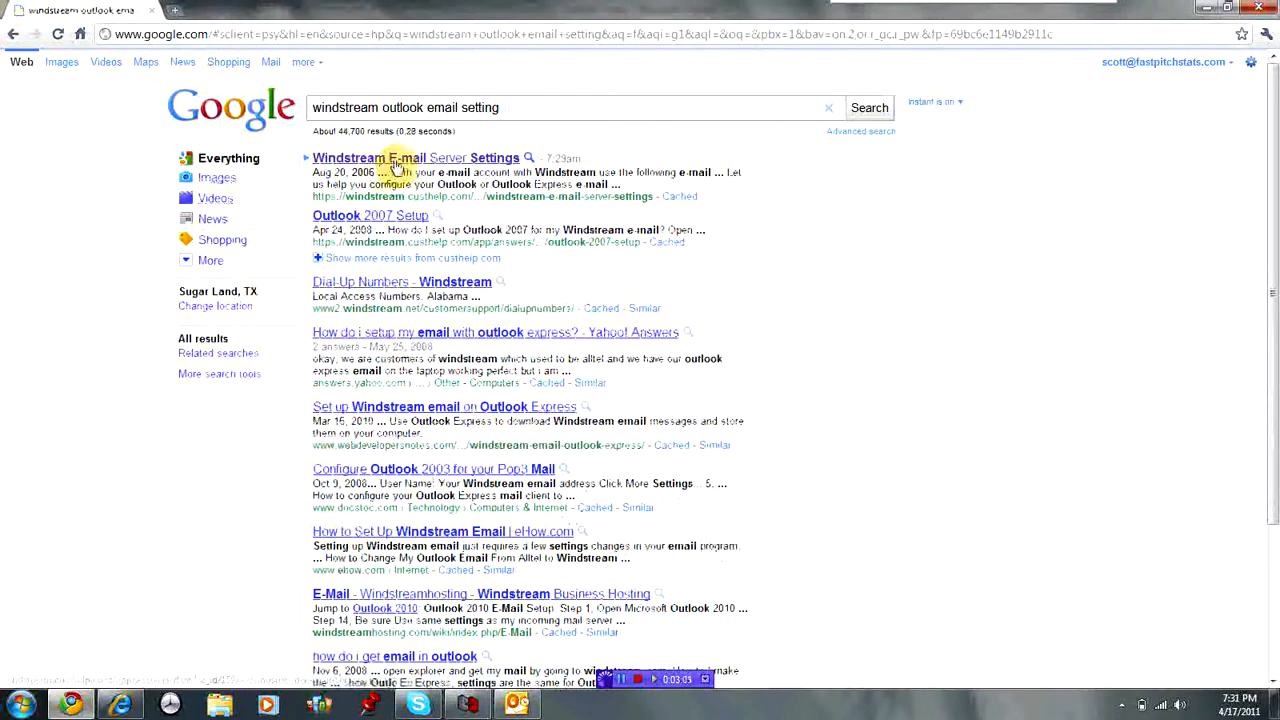
Open Windstream's E-mail Server Settings page, highlight the server lines, and return to Outlook.
click(395, 163)
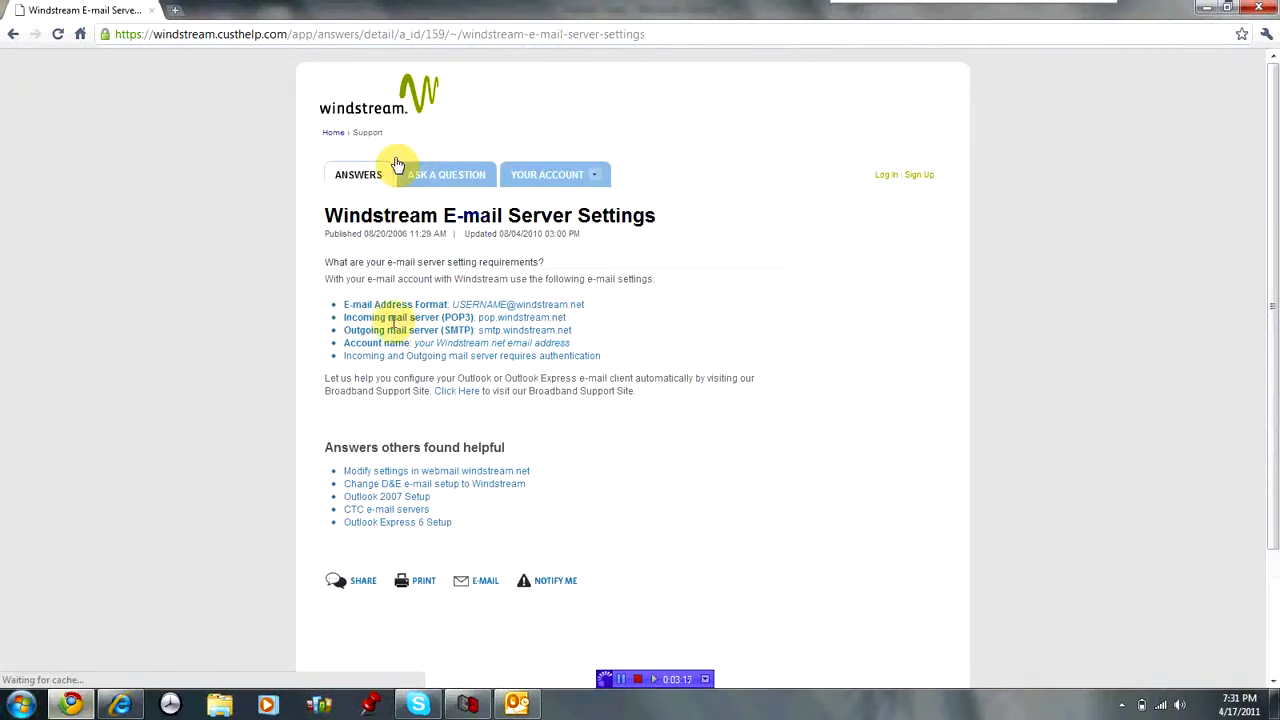
drag(576, 335, 329, 318)
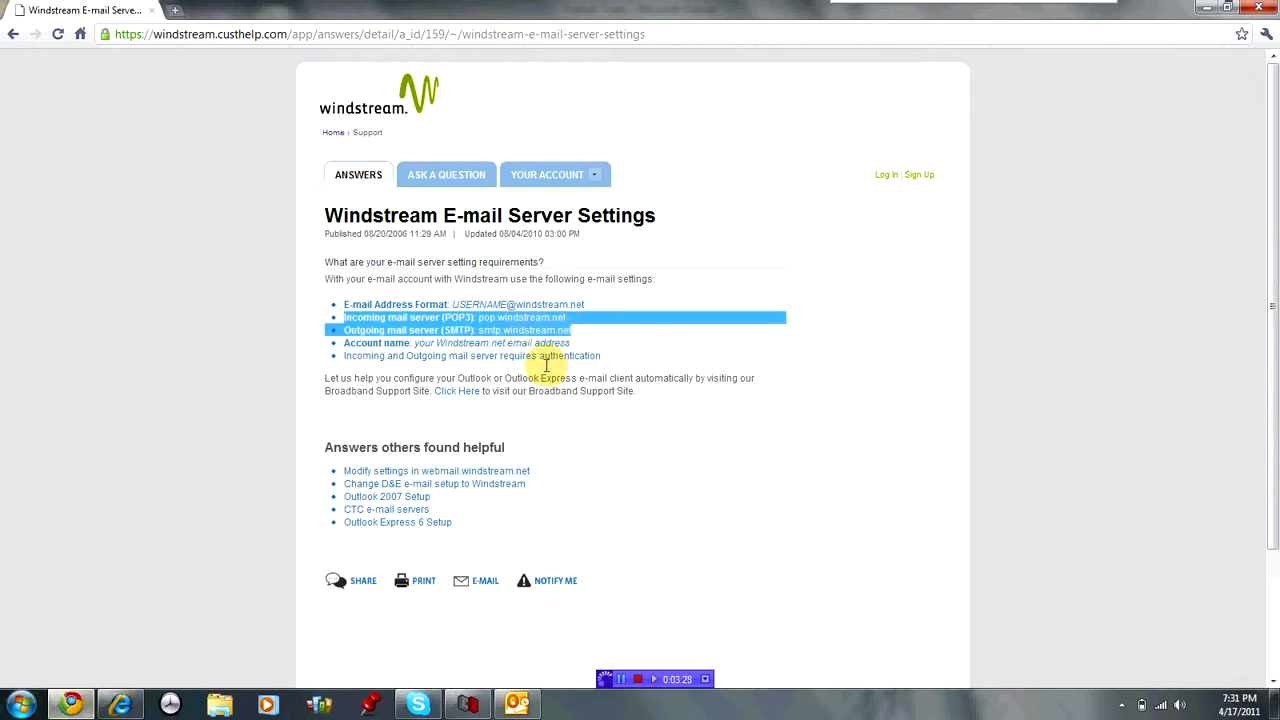
click(517, 704)
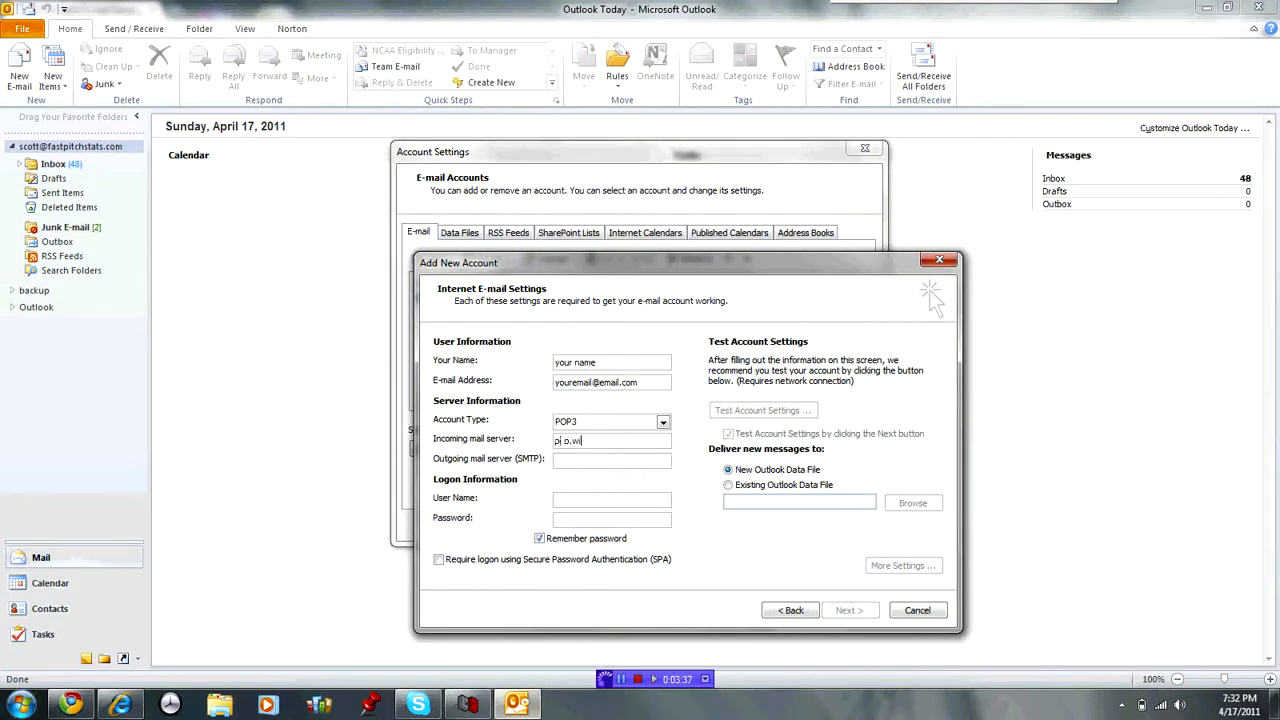
Enter pop.windstream.net as incoming and smtpout.windstream.net as outgoing server, then return to Chrome.
text(tream.ne)
key(Tab)
text(smt)
text(p)
text(out.windstream.net)
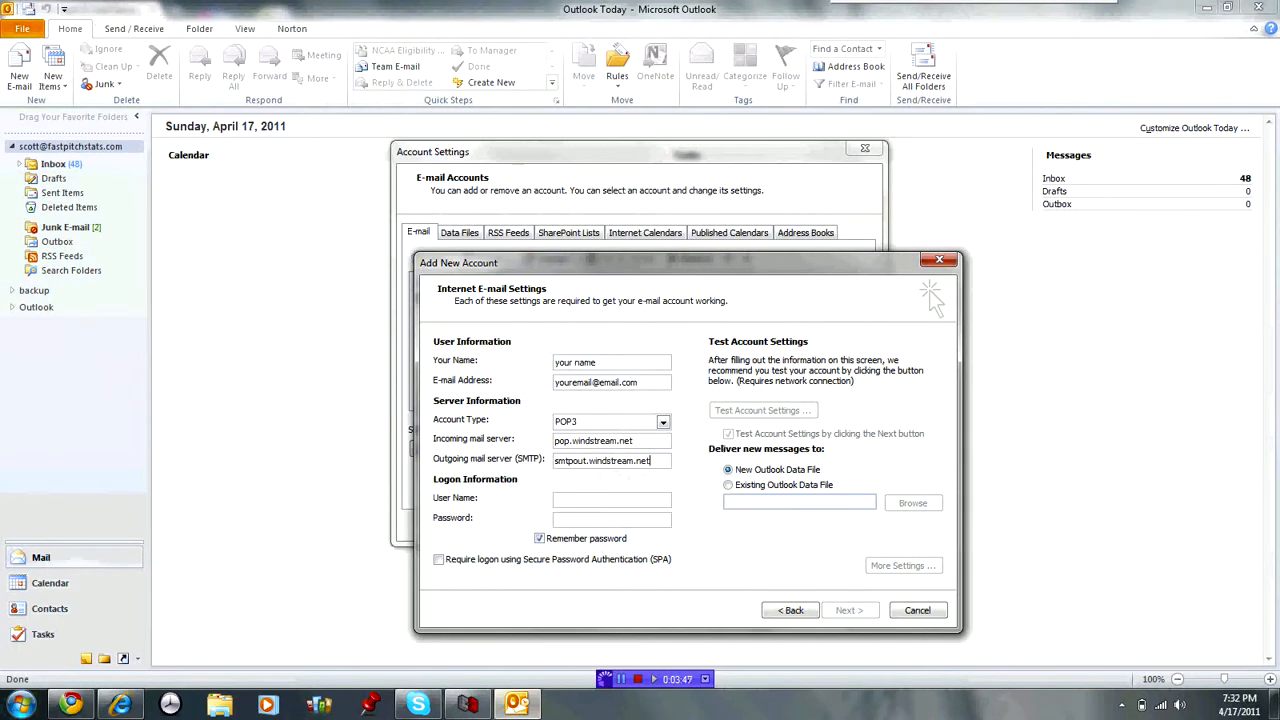
click(72, 702)
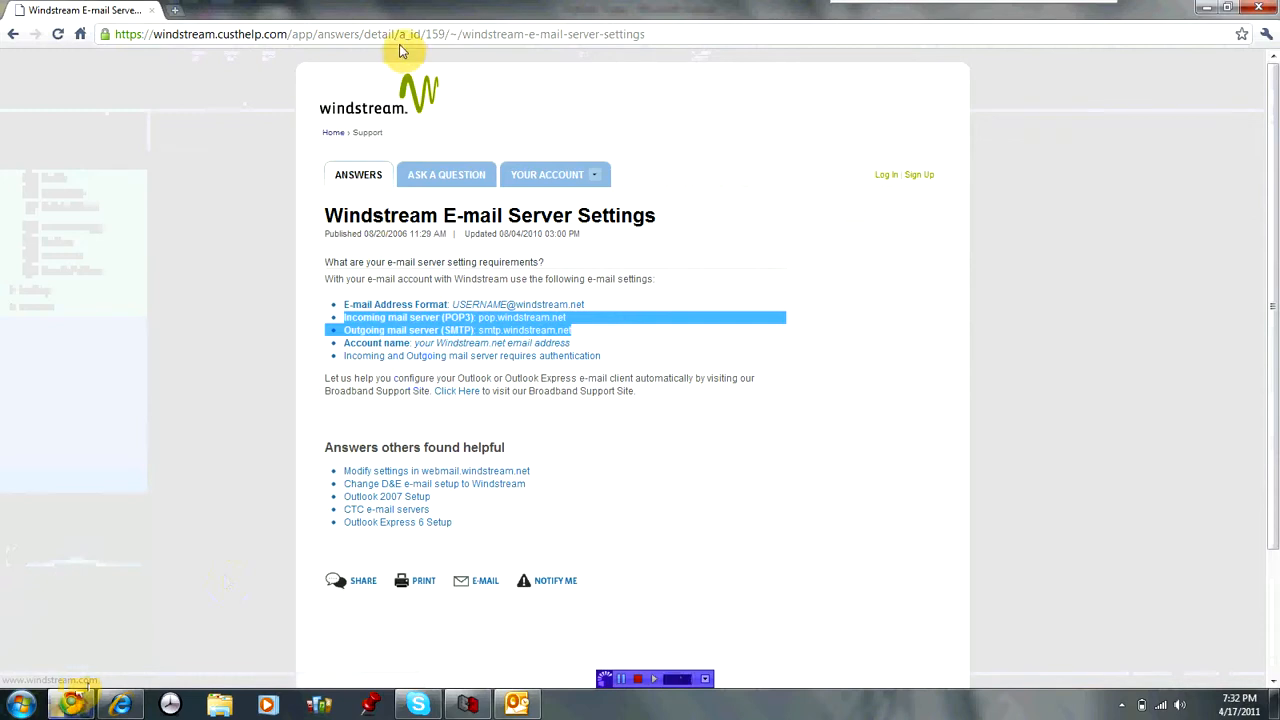
Search 'comcast outlook email settings' and highlight mail.comcast.net and smtp.comcast.net on Comcast's Outlook 2007 page.
click(13, 35)
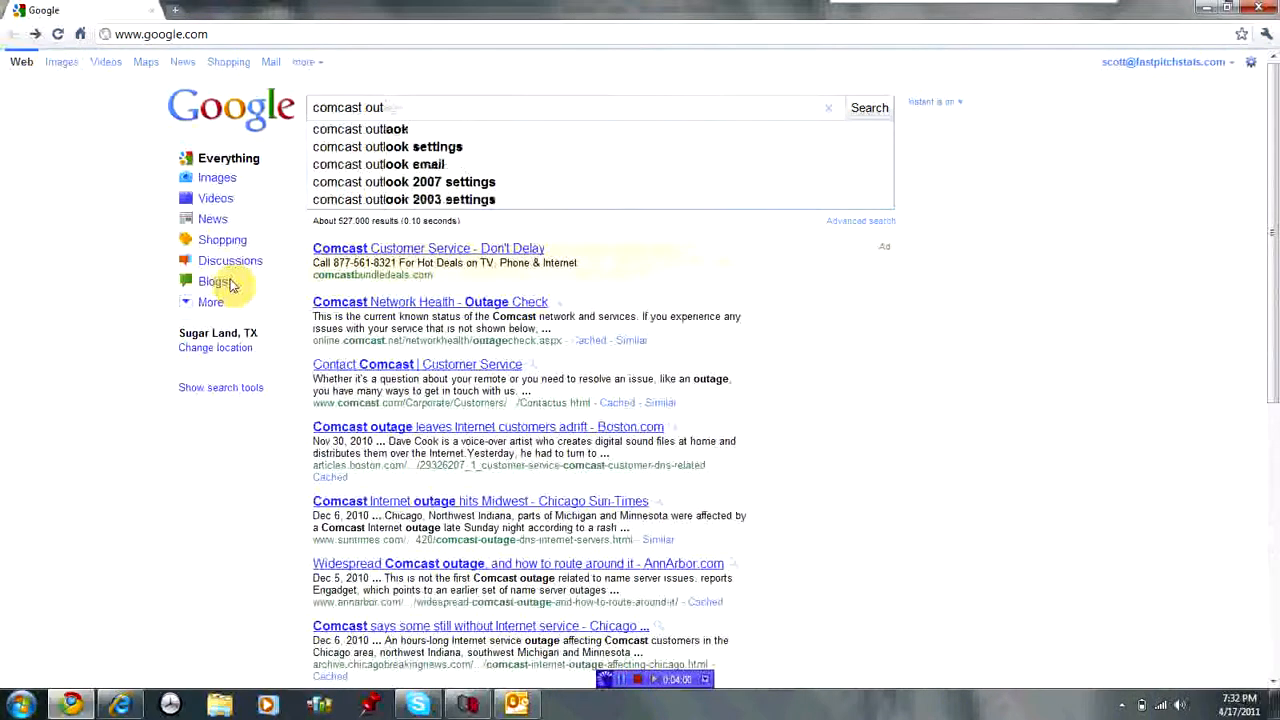
text(look)
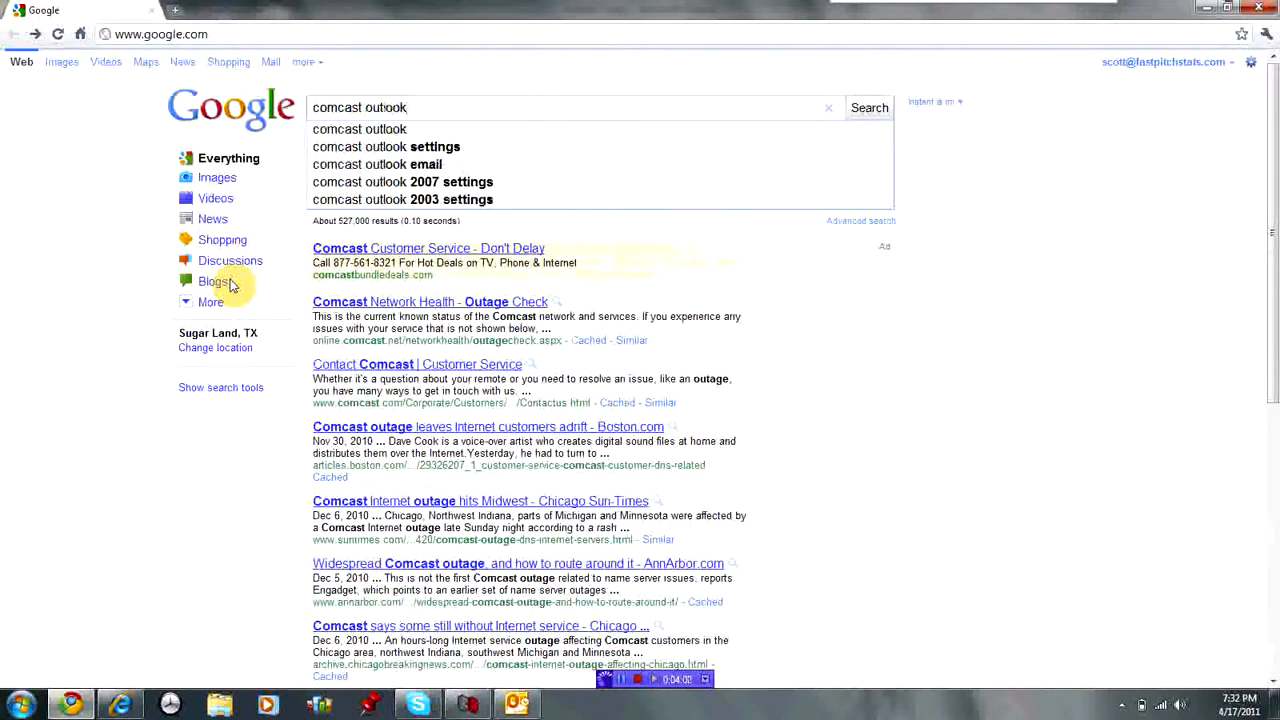
text( email setting)
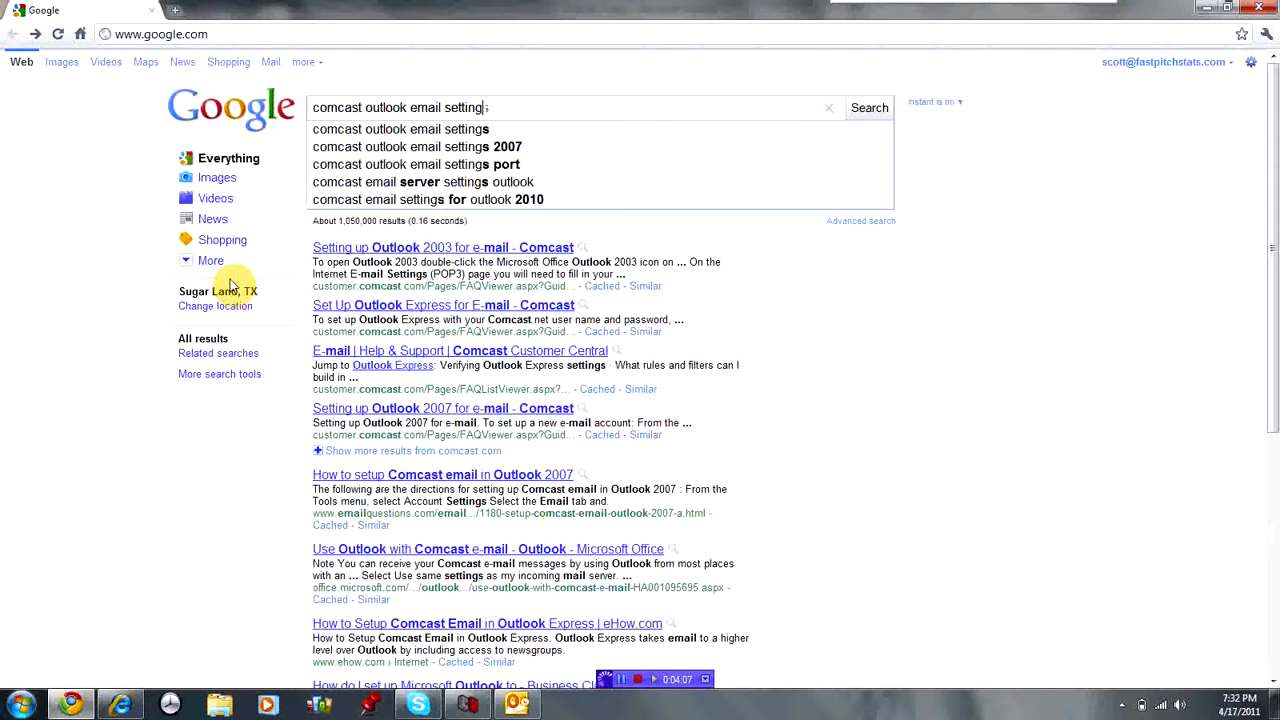
key(Return)
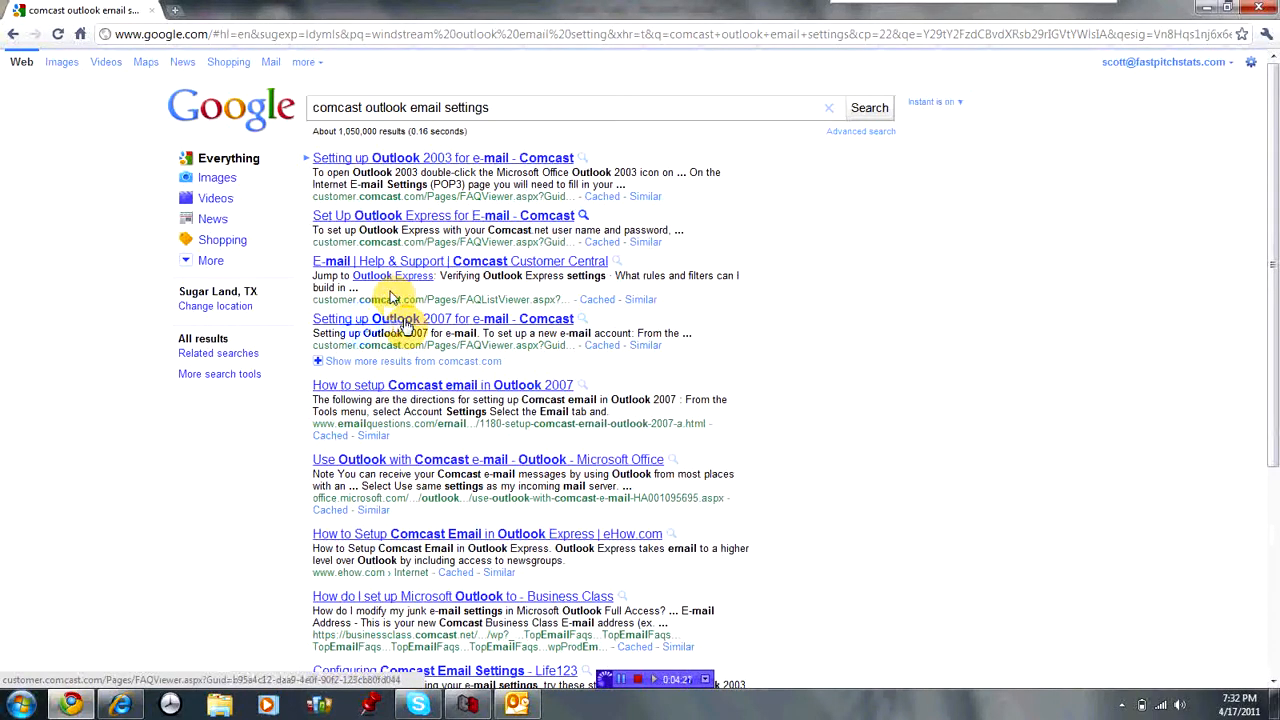
click(405, 322)
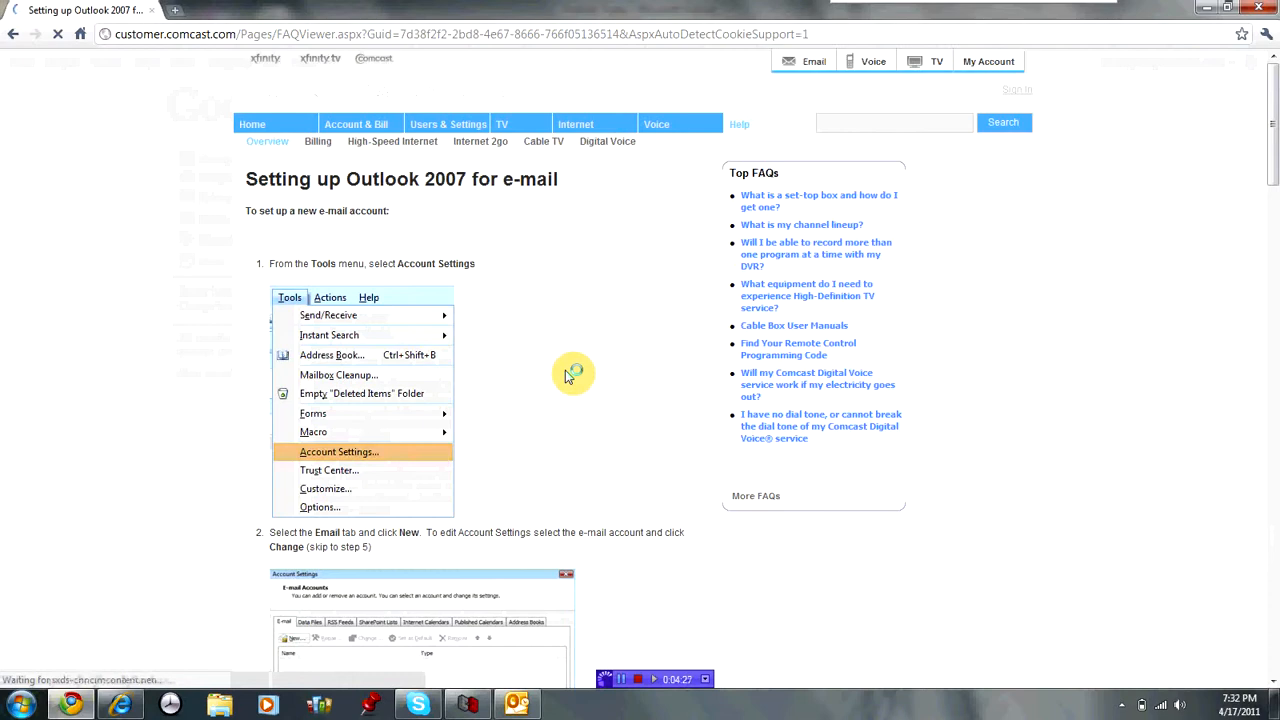
drag(1270, 122, 1271, 285)
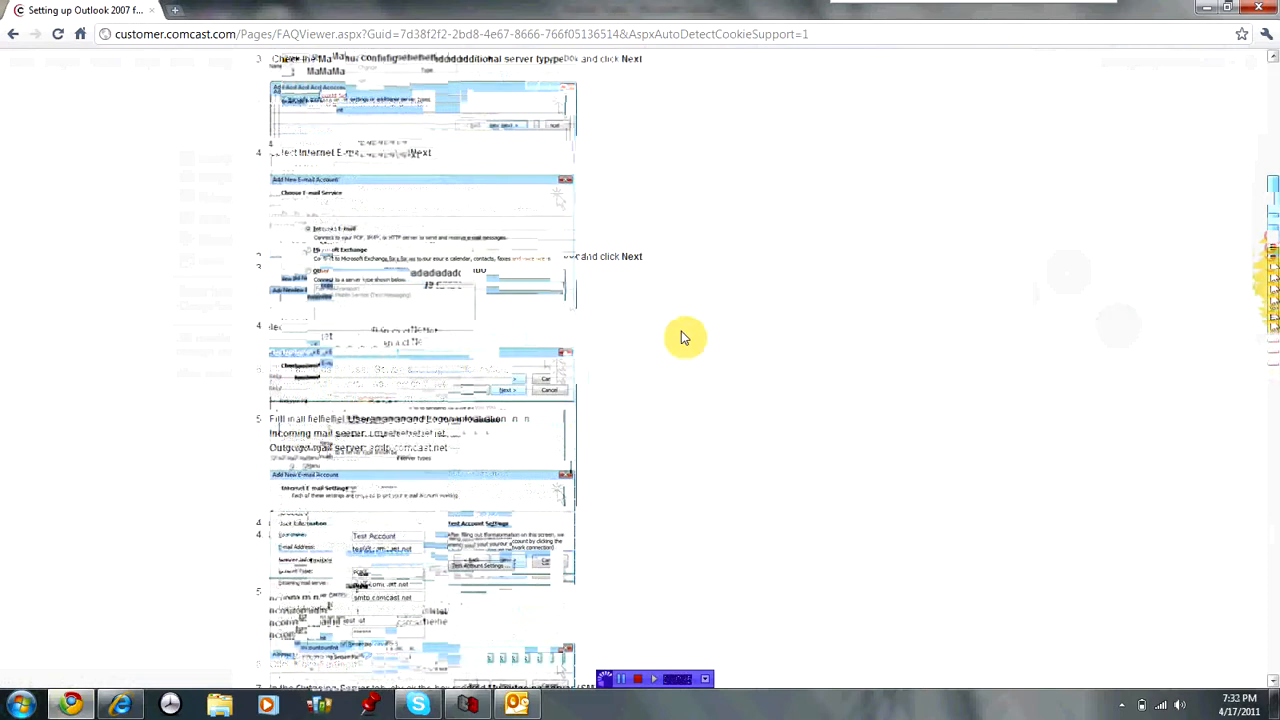
drag(449, 399, 268, 388)
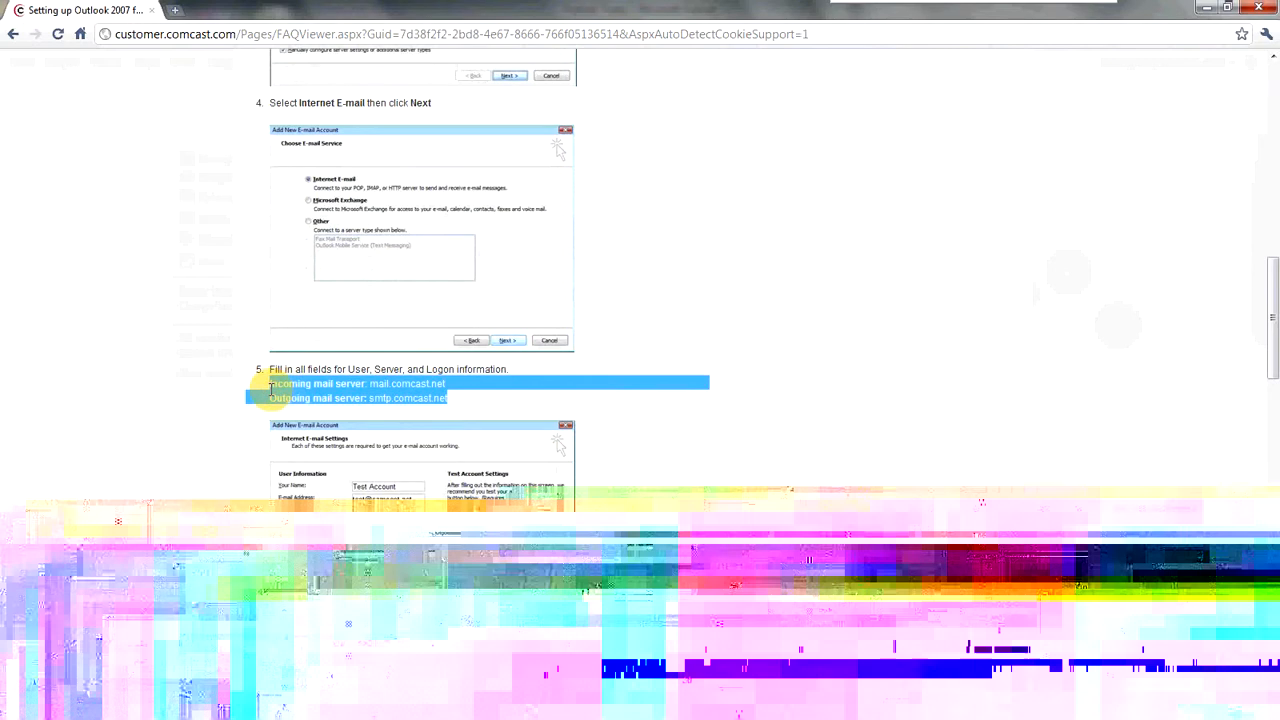
Enter the sample user name and password, then cancel the new account back to Account Settings.
click(518, 705)
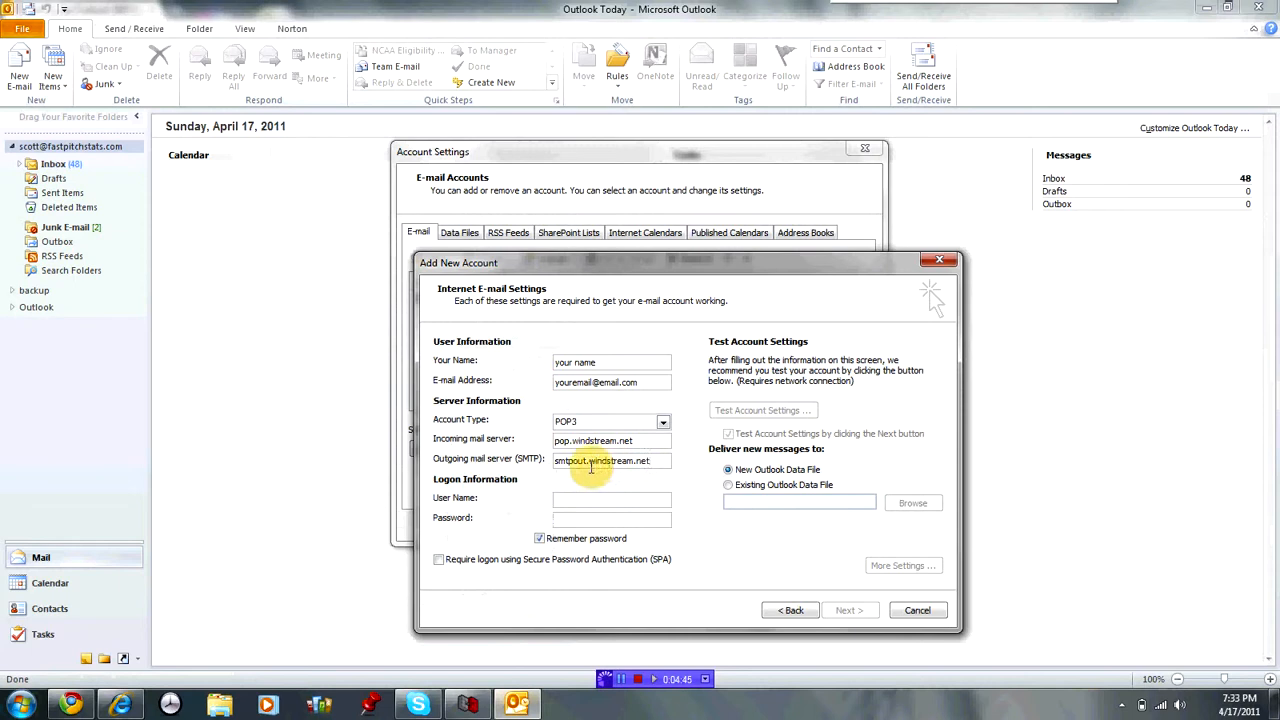
click(579, 503)
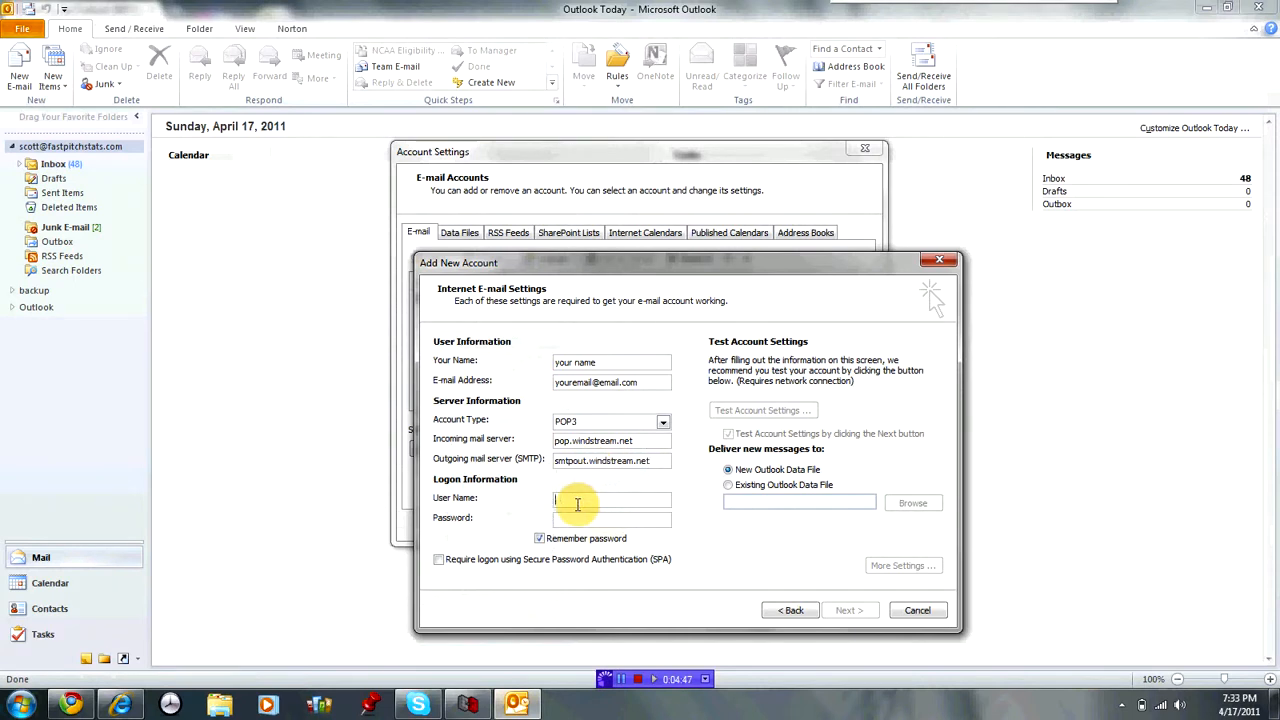
text(your)
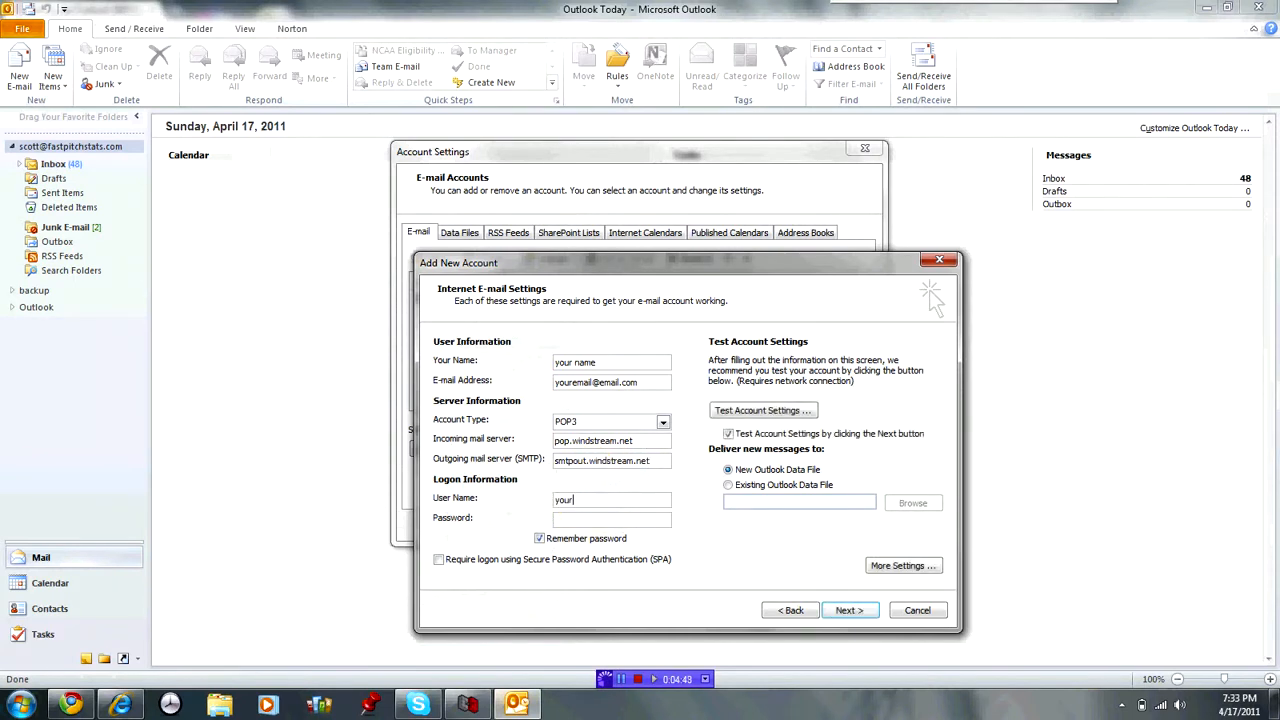
text(@email.com)
key(Tab)
text(********)
click(849, 610)
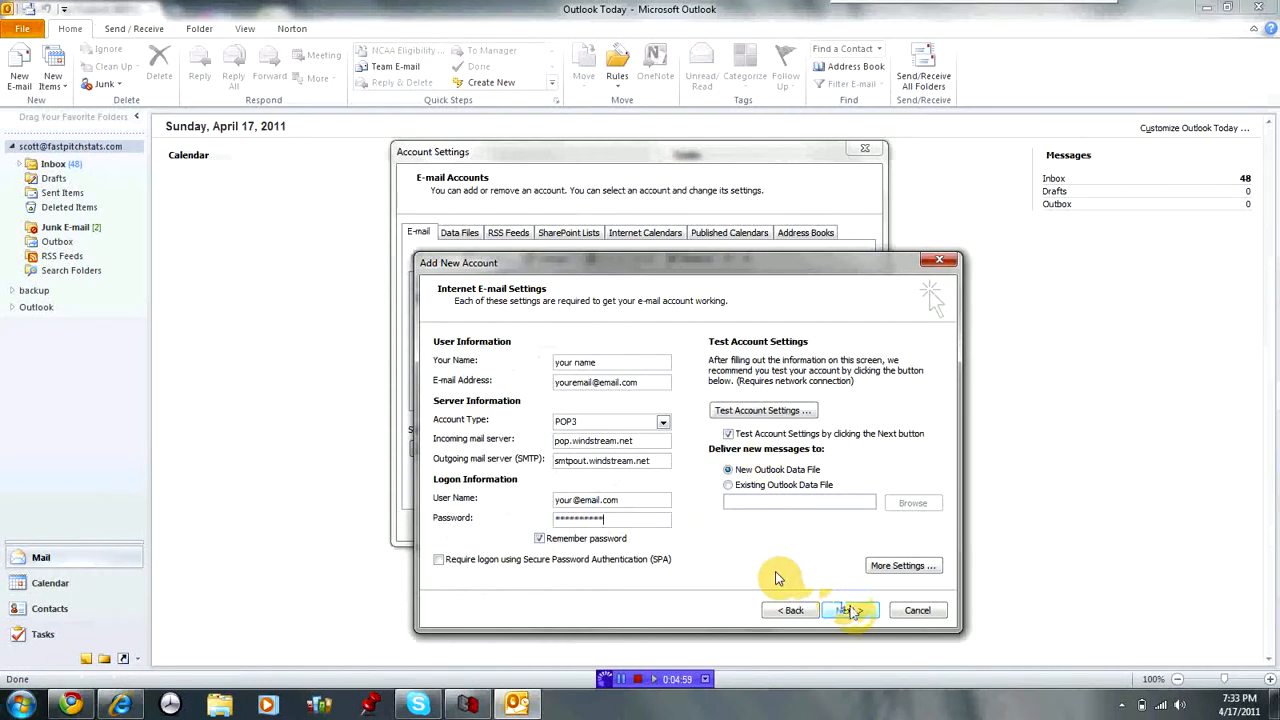
click(914, 612)
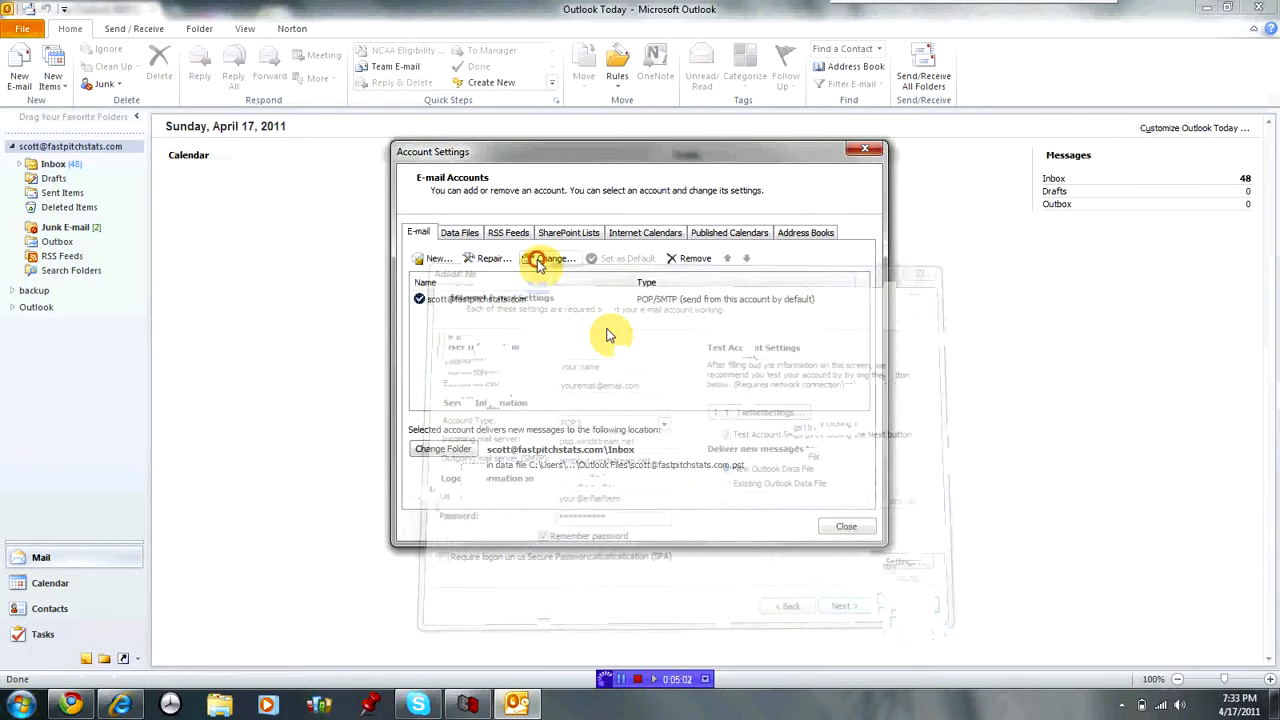
Run Test Account Settings on the existing account, close the passing results, and finish the wizard.
click(545, 258)
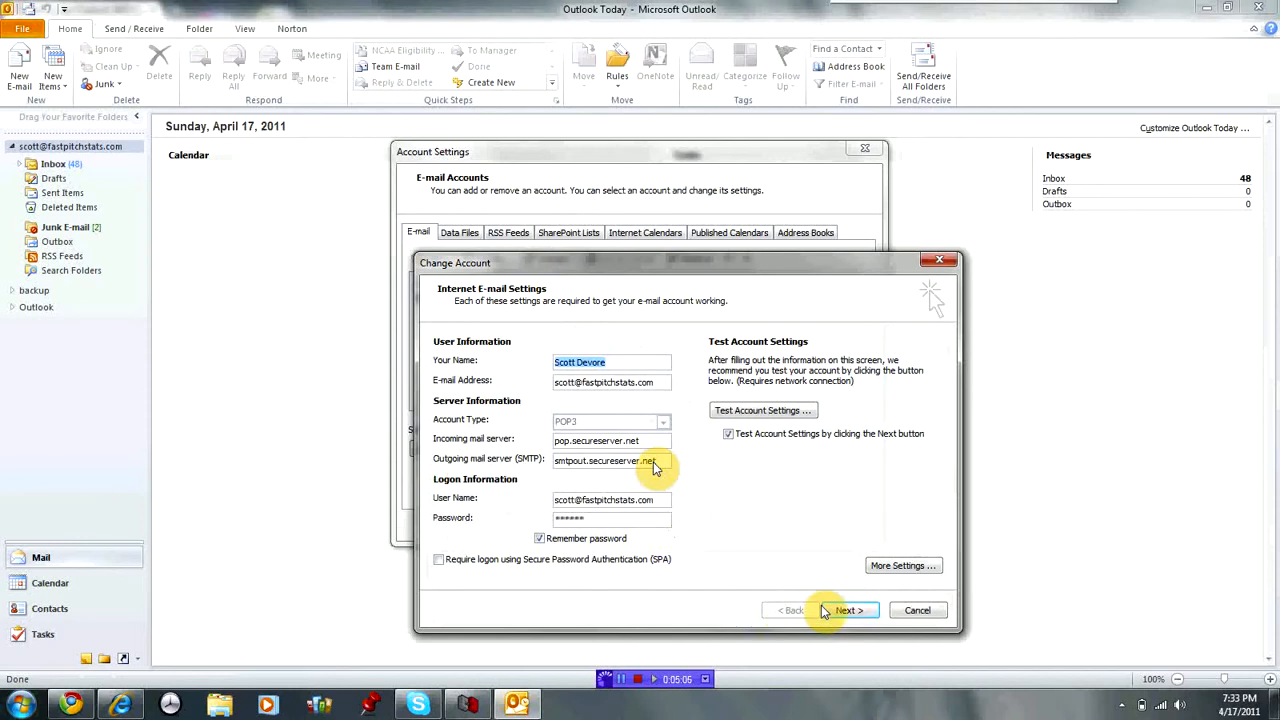
click(855, 611)
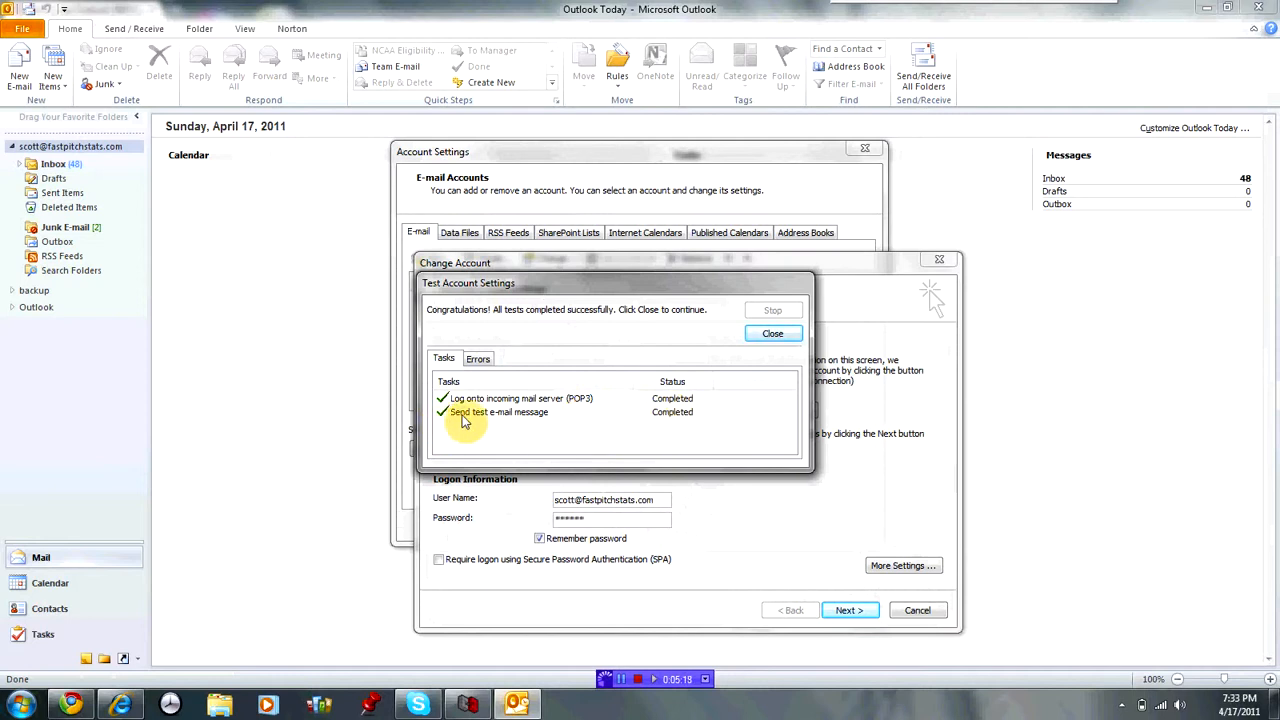
click(767, 336)
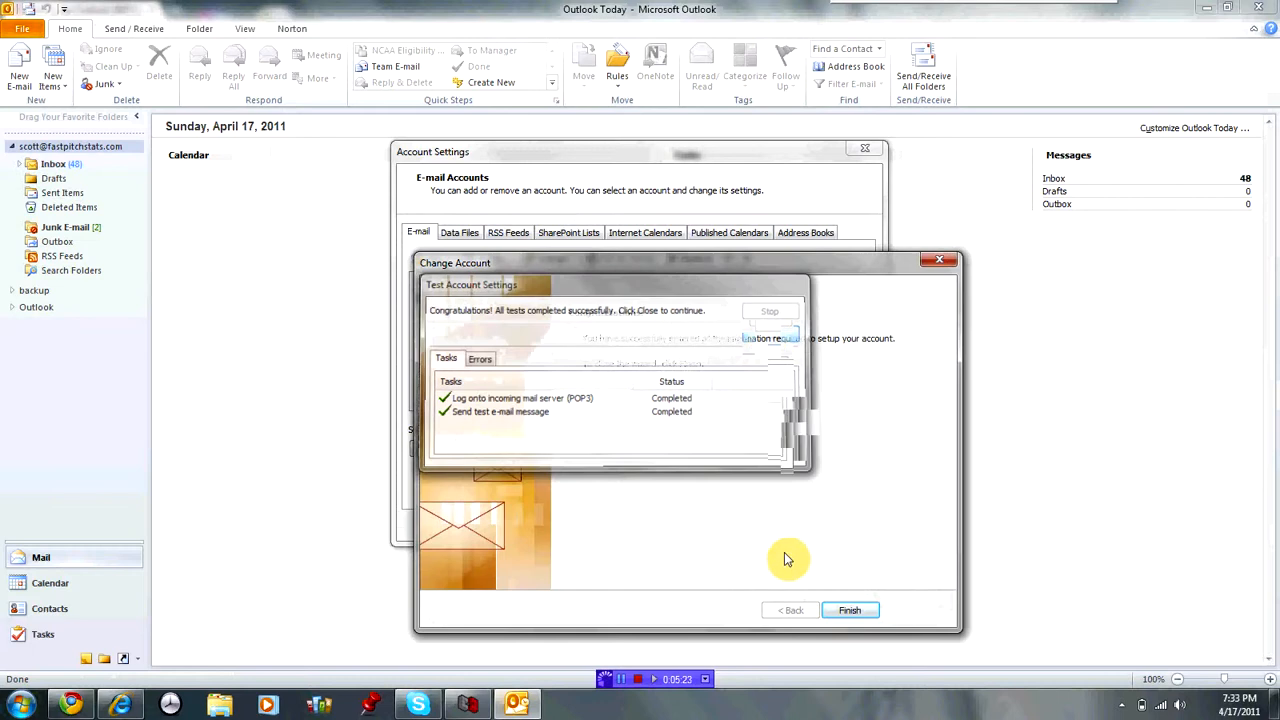
click(850, 611)
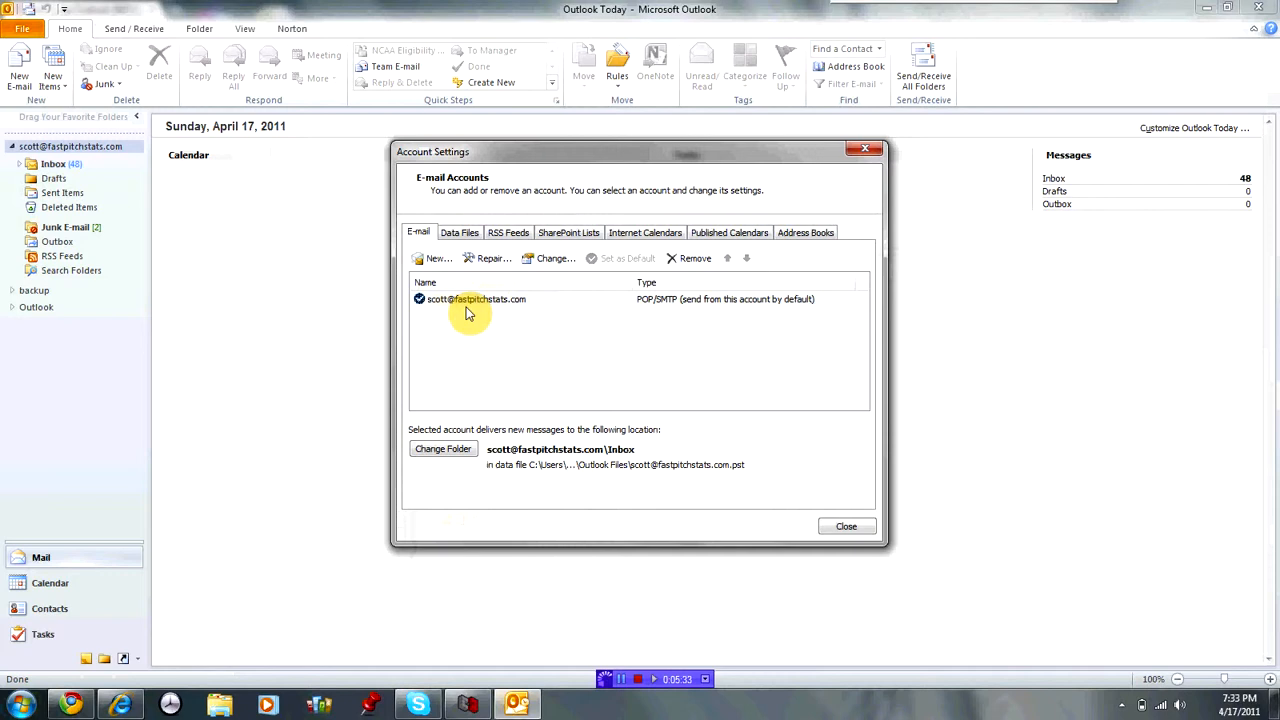
Review the Outlook data files list, then close Account Settings.
click(462, 236)
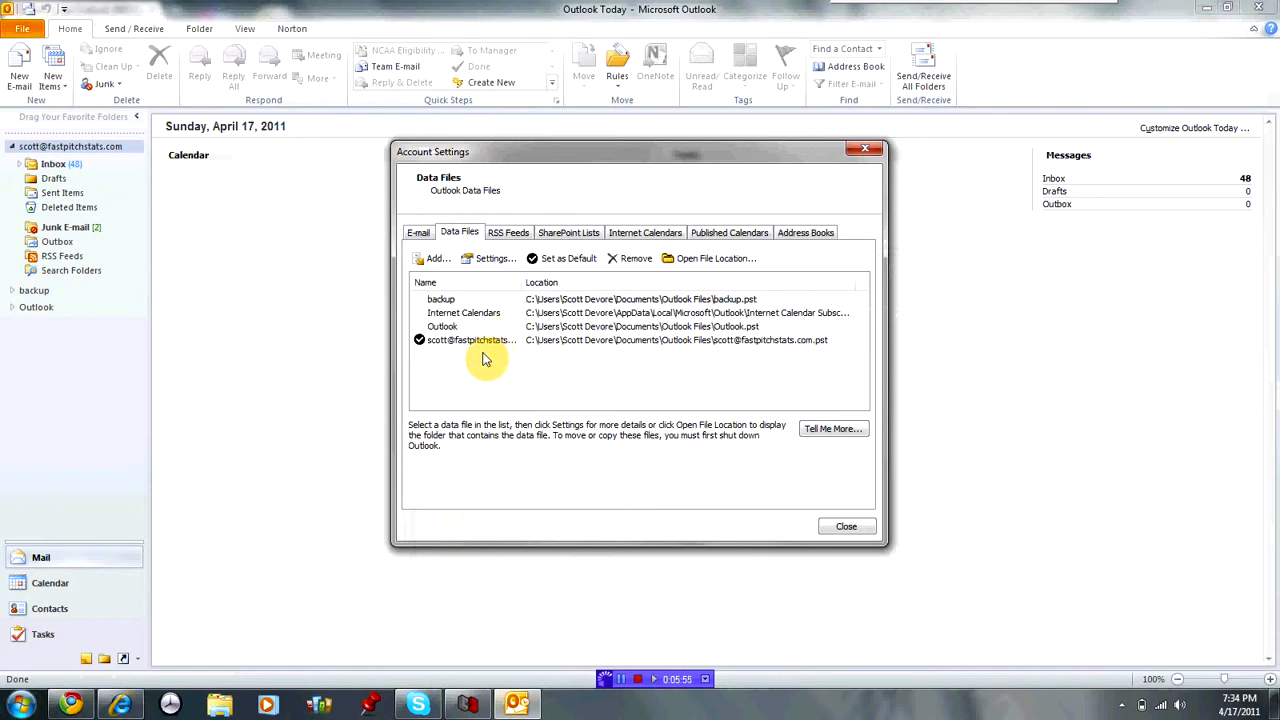
click(847, 527)
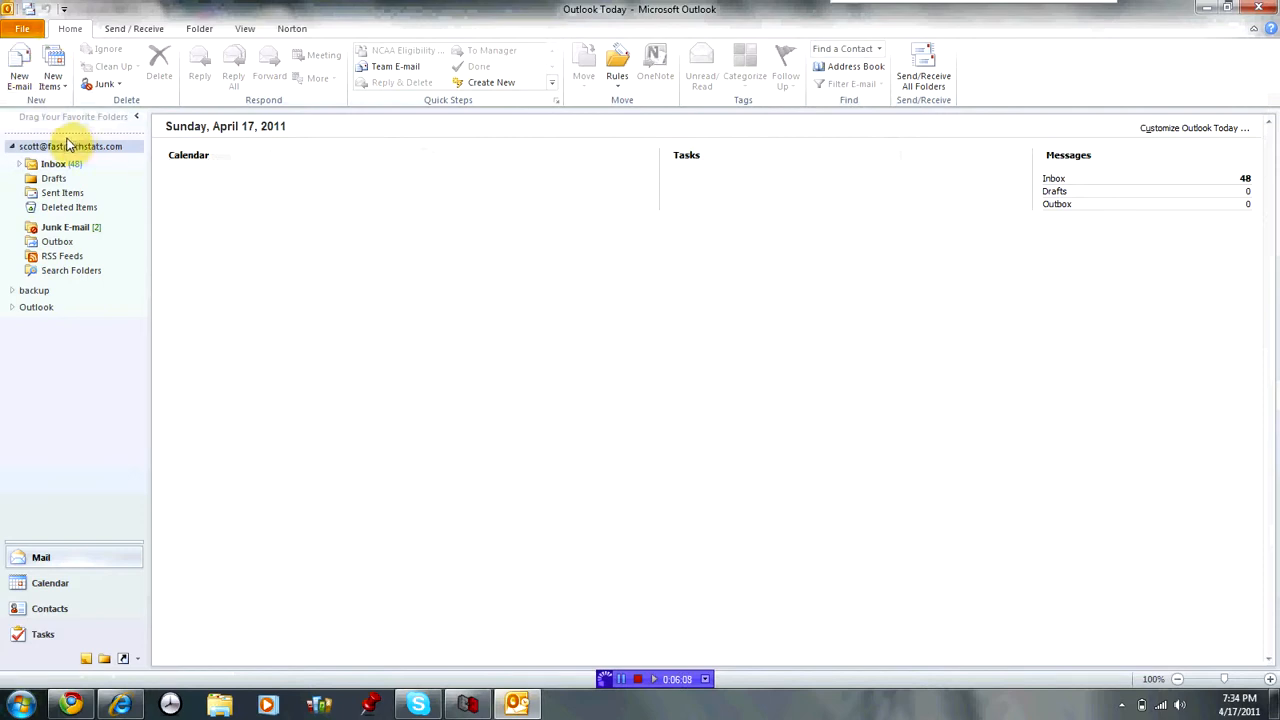
Start a new e-mail and list the saved signatures: Fastpitch Stats, tertert and Texas Shockwave.
click(24, 84)
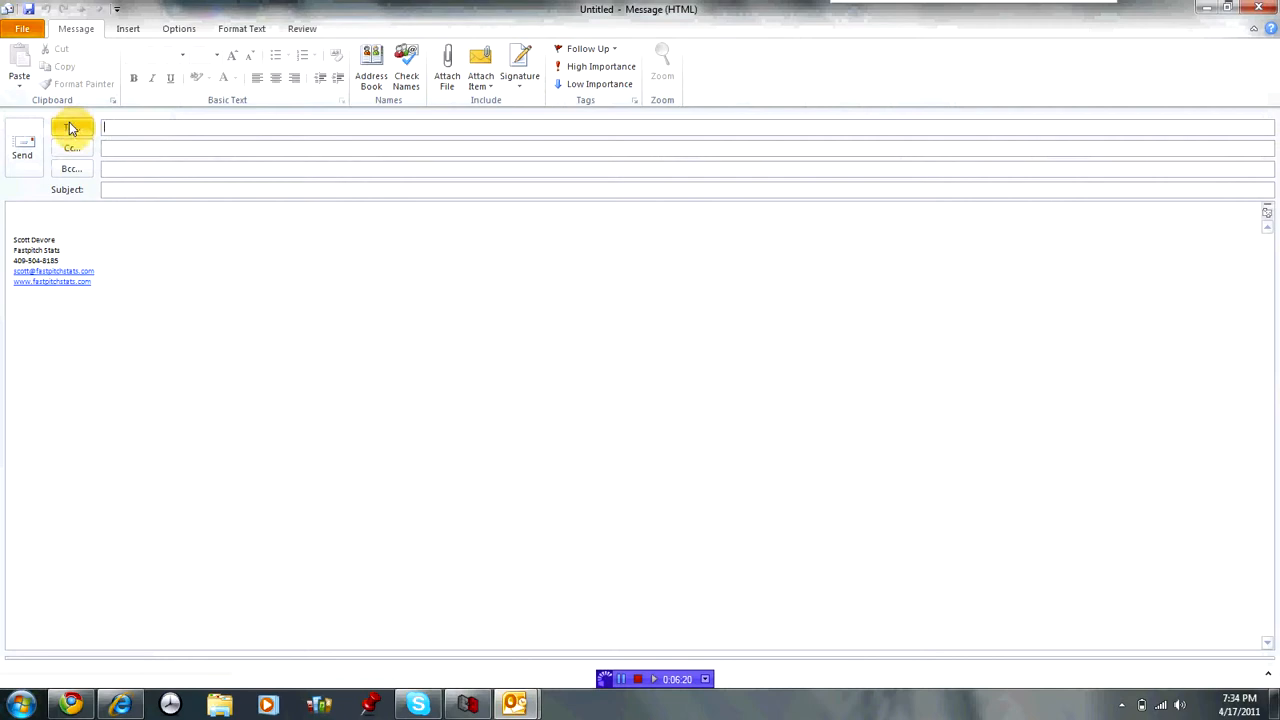
click(134, 34)
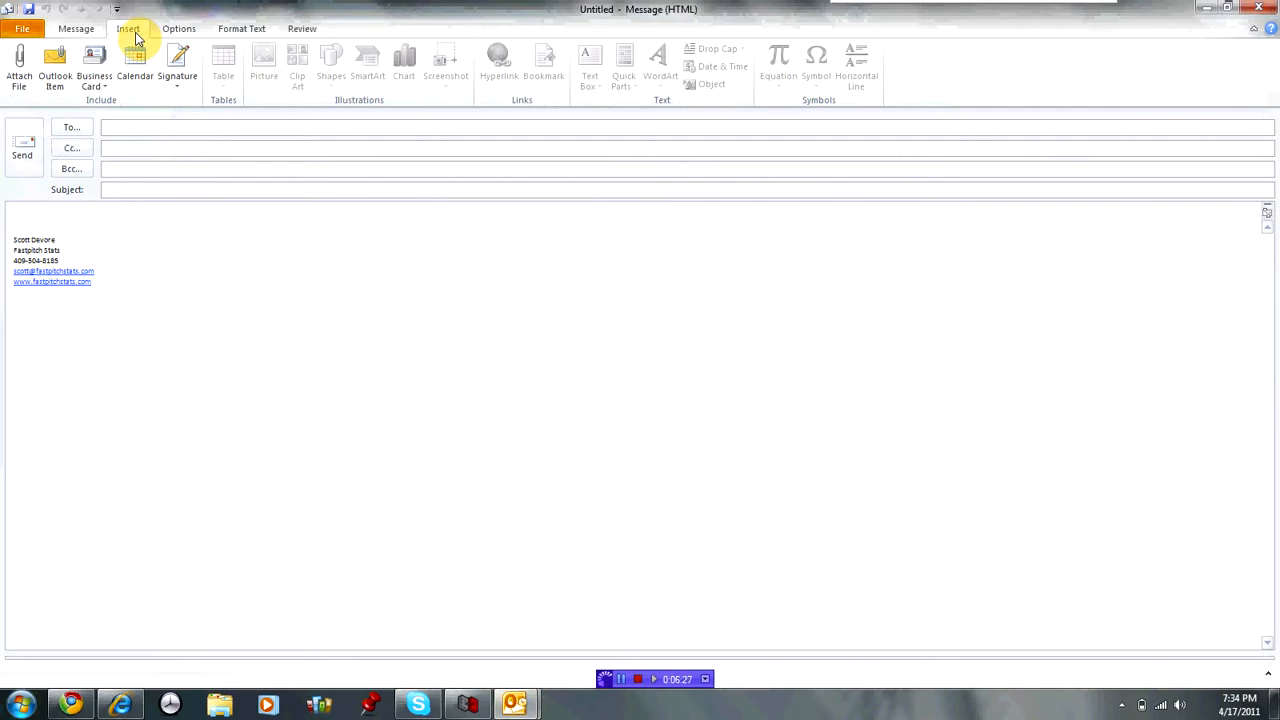
click(182, 86)
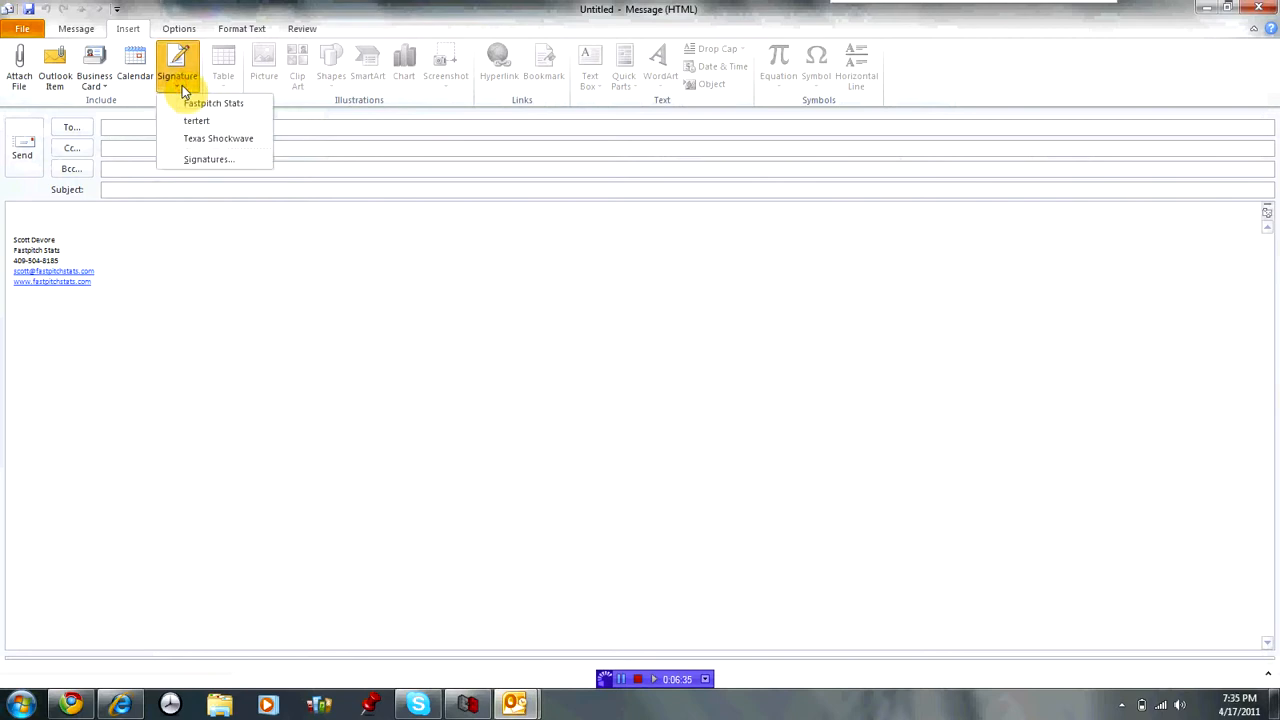
Add a new signature 'Colleges Only' whose body starts 'Here is a link to my profile:'.
click(206, 161)
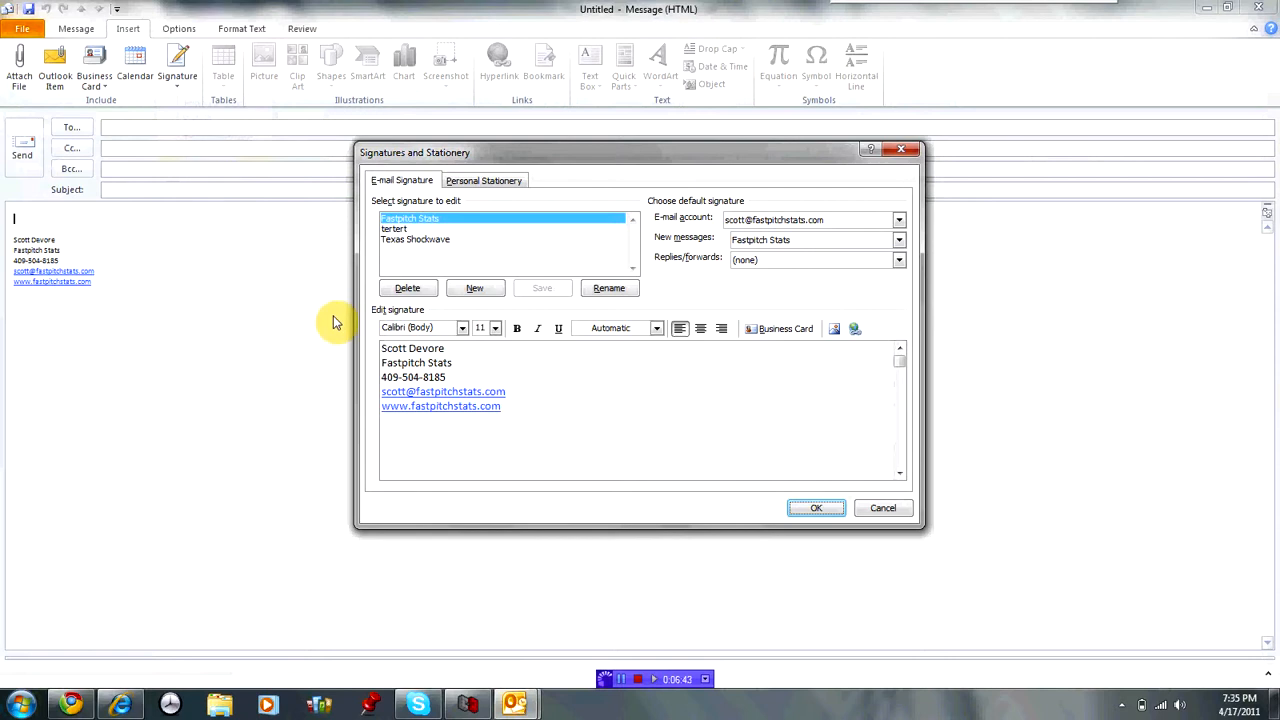
click(475, 289)
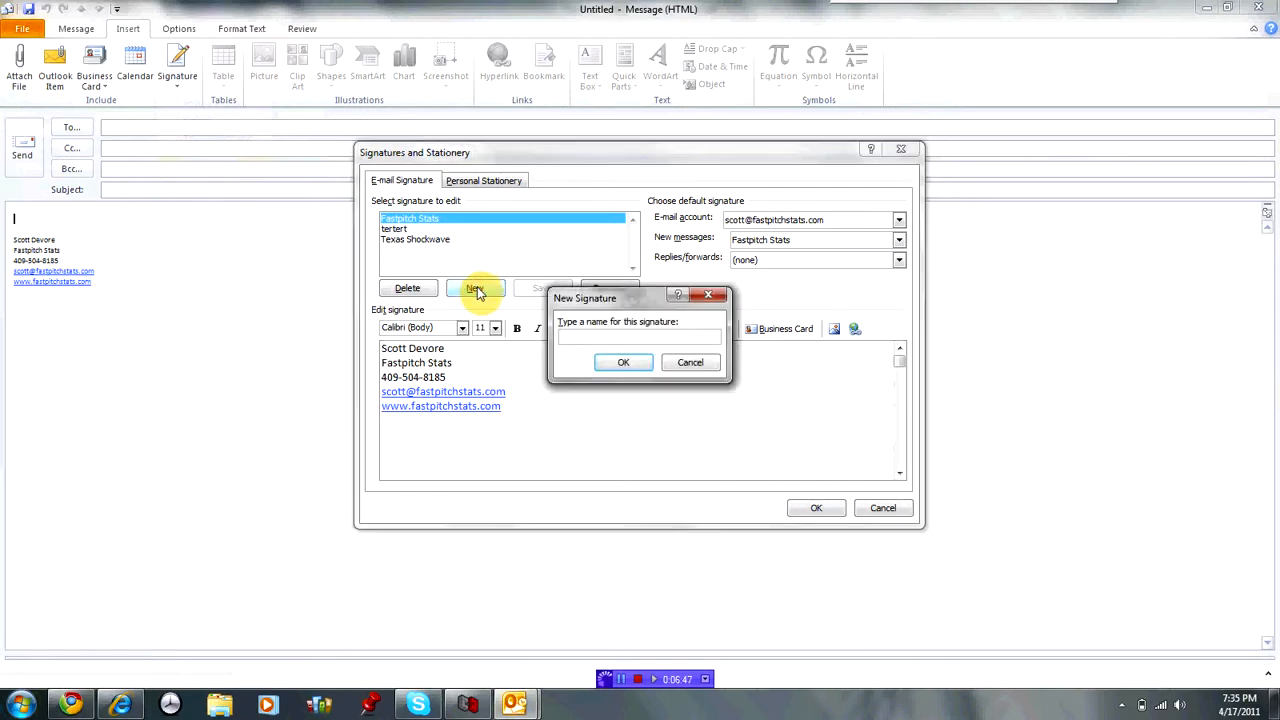
text(Colleges)
text(Only)
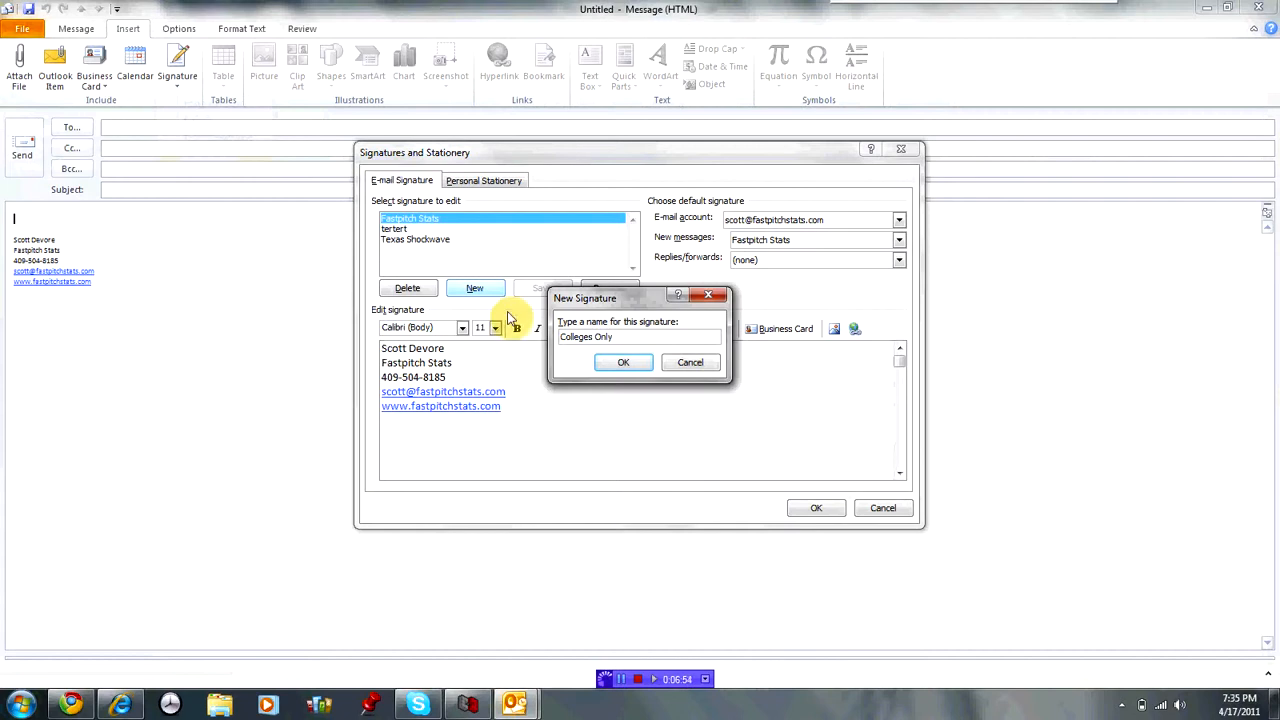
click(628, 364)
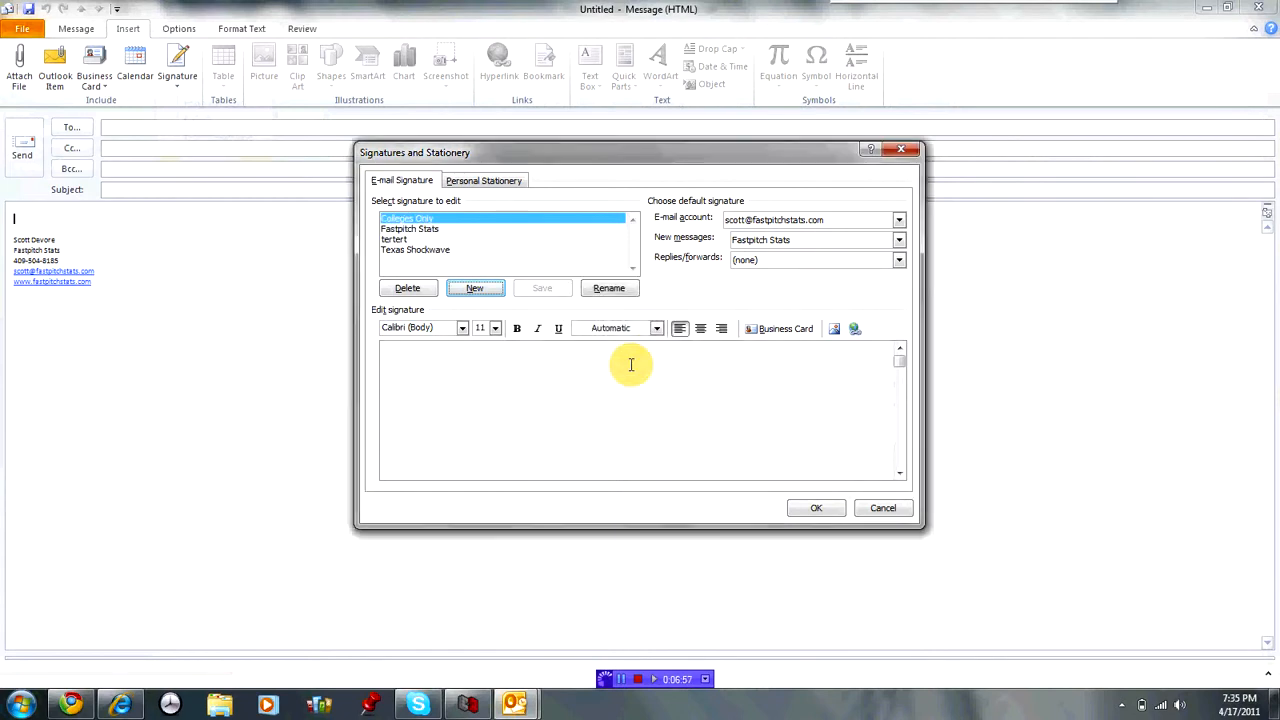
click(405, 358)
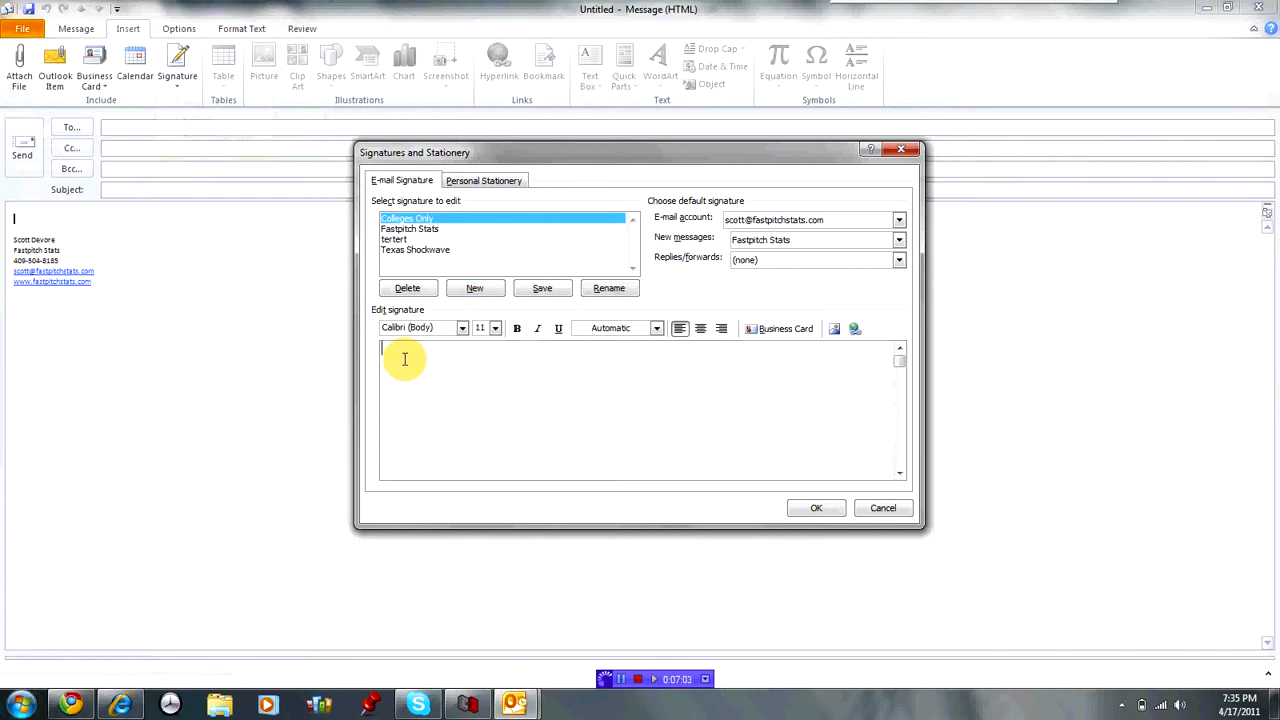
text(Here is a link to my )
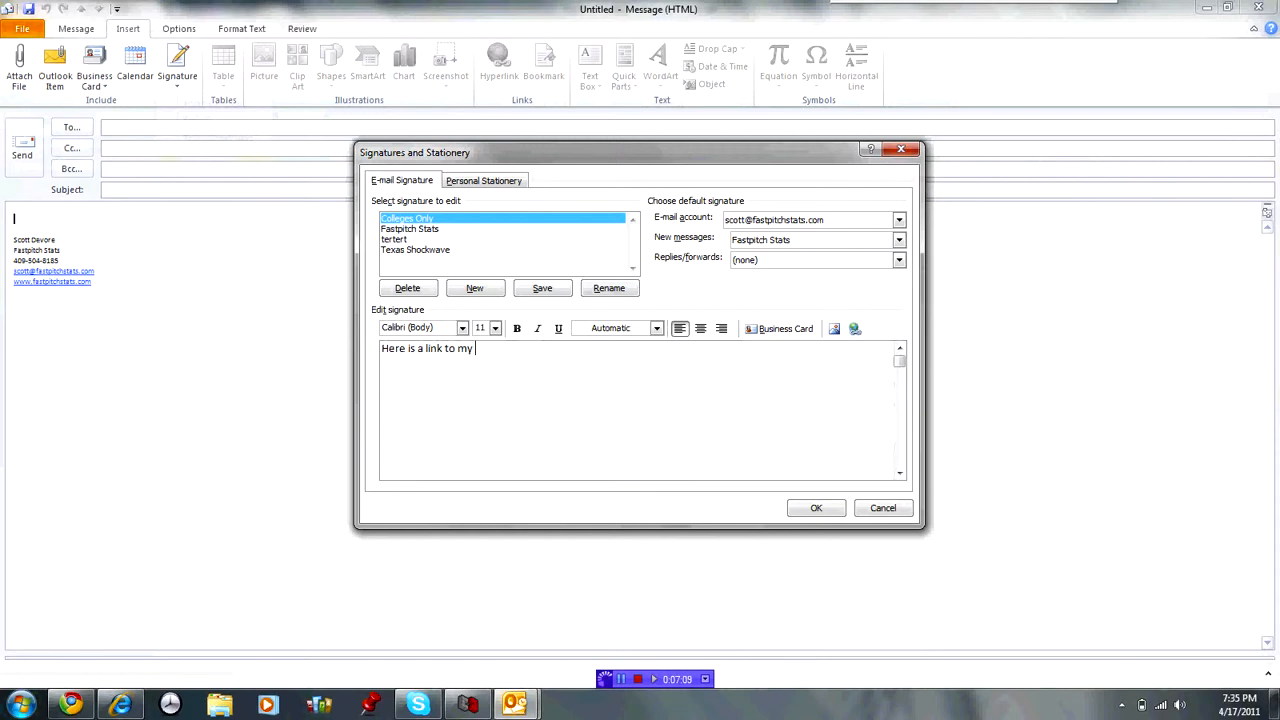
text(profile:)
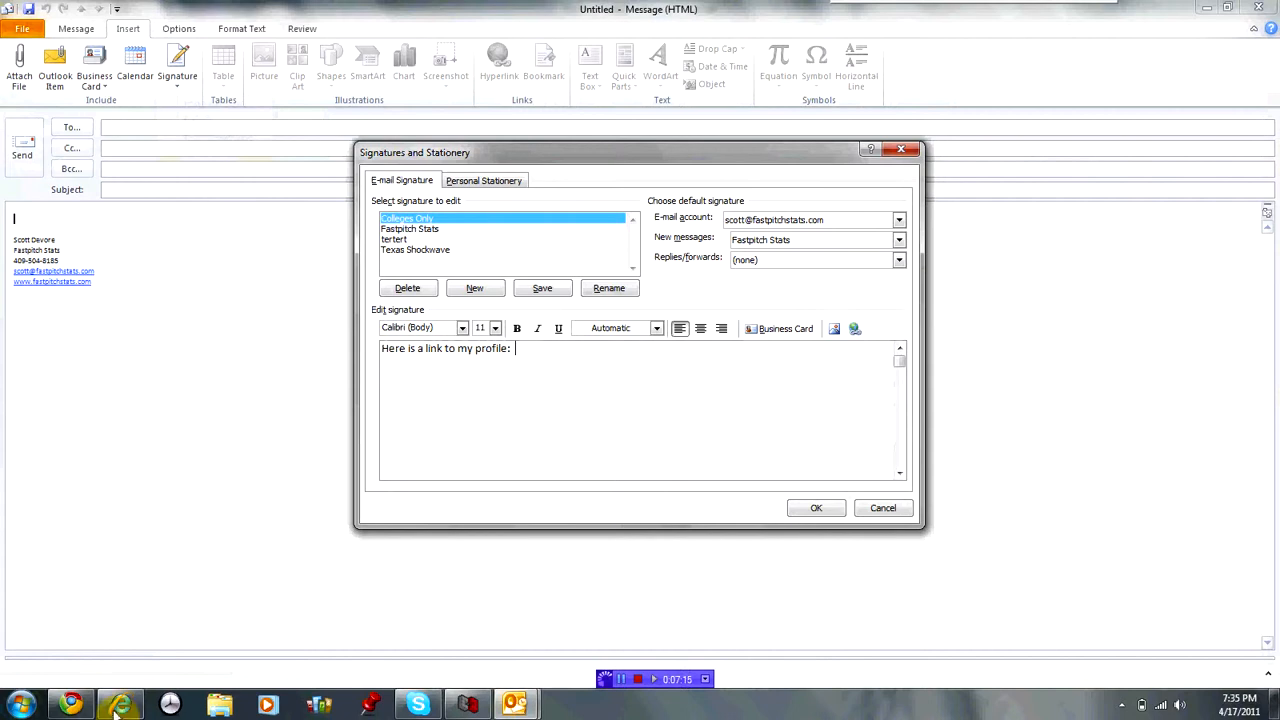
Browse texasshockwave.com to the Teams 10U-18U, 18U Gold players roster.
click(71, 705)
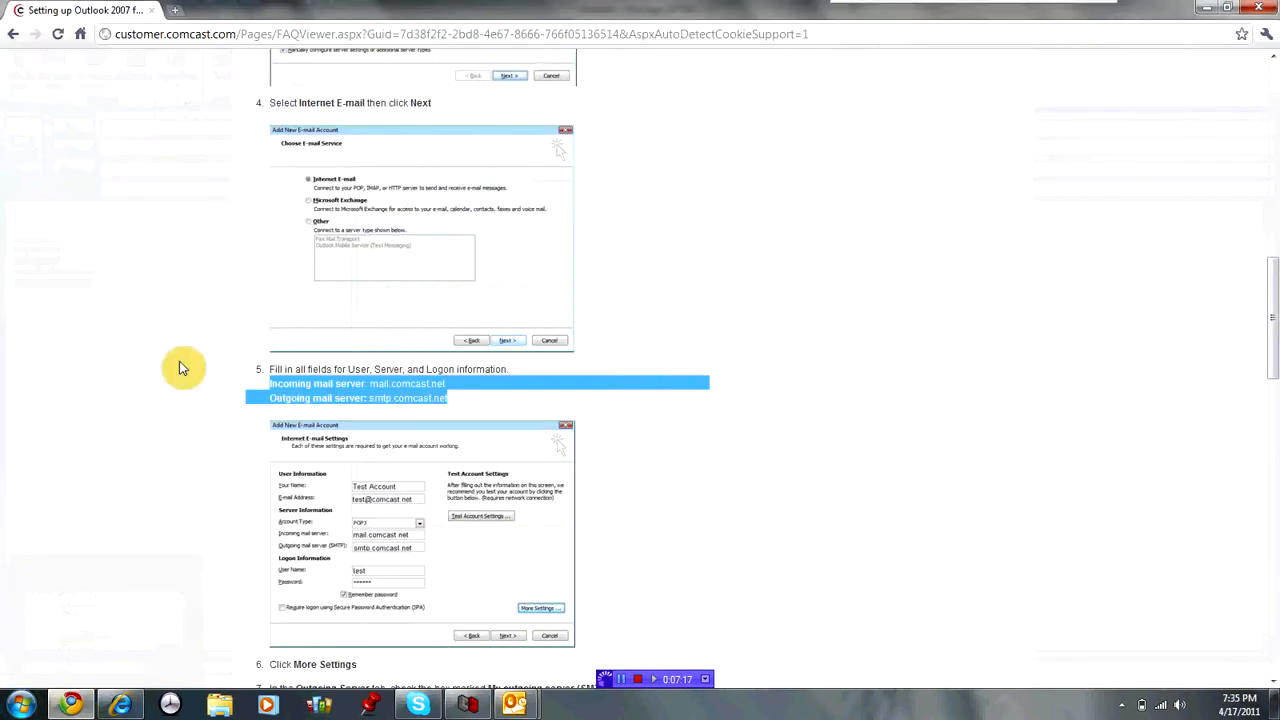
click(241, 40)
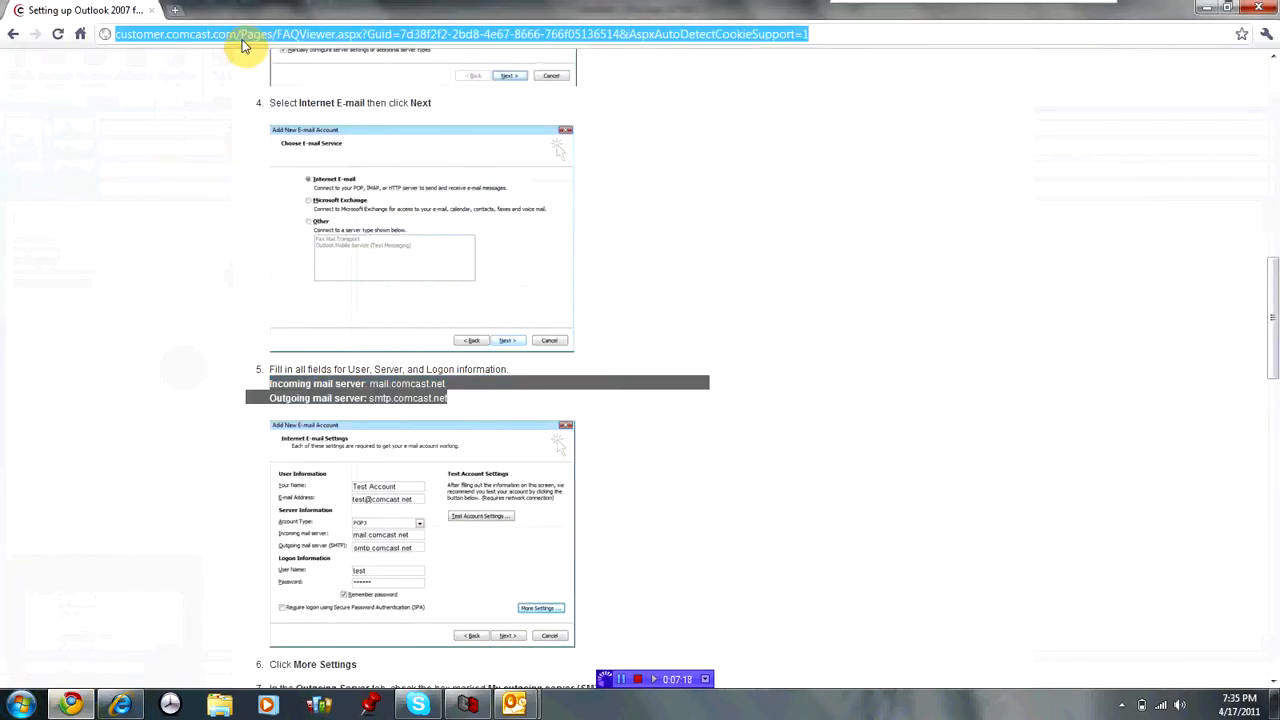
text(texasshockwave.com)
key(Return)
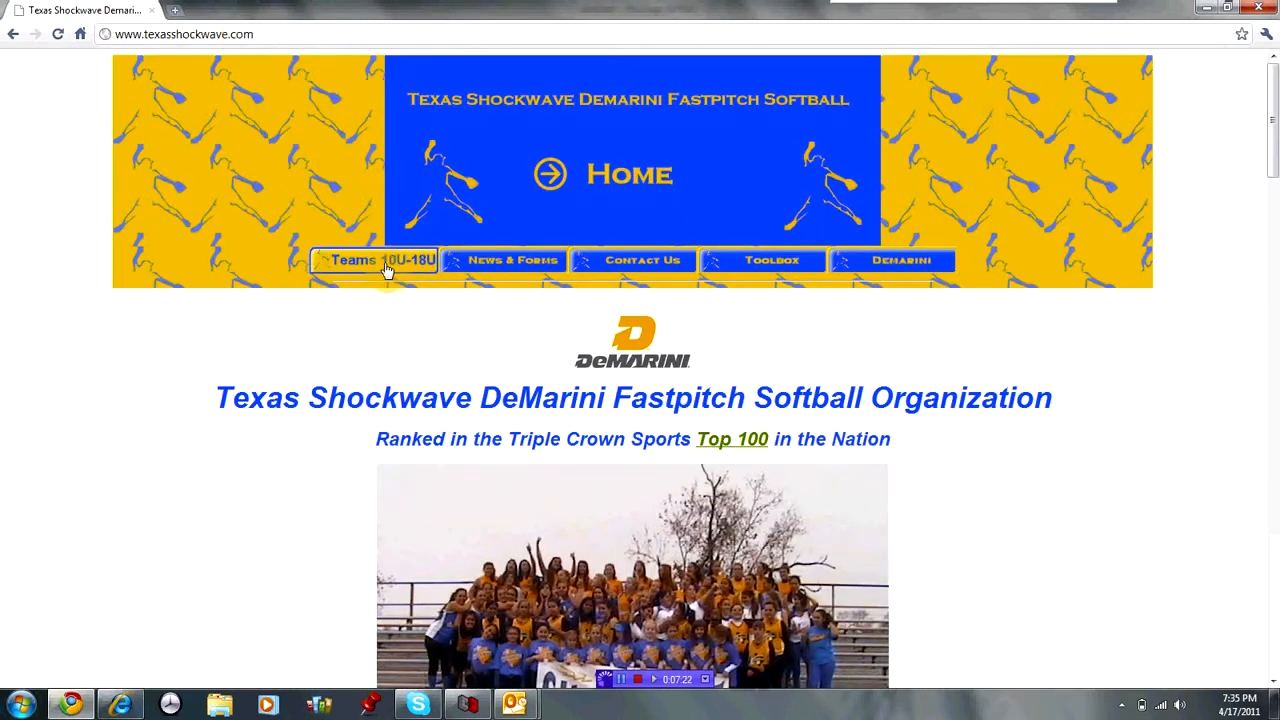
click(389, 268)
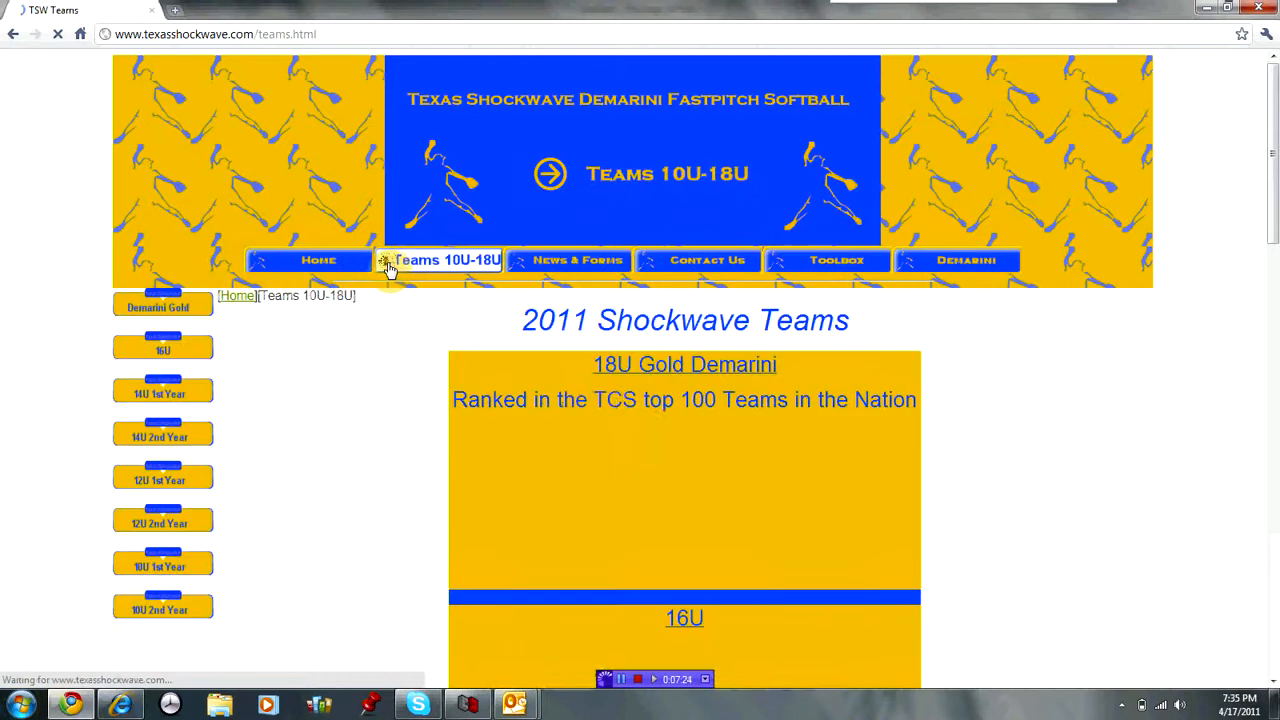
click(676, 367)
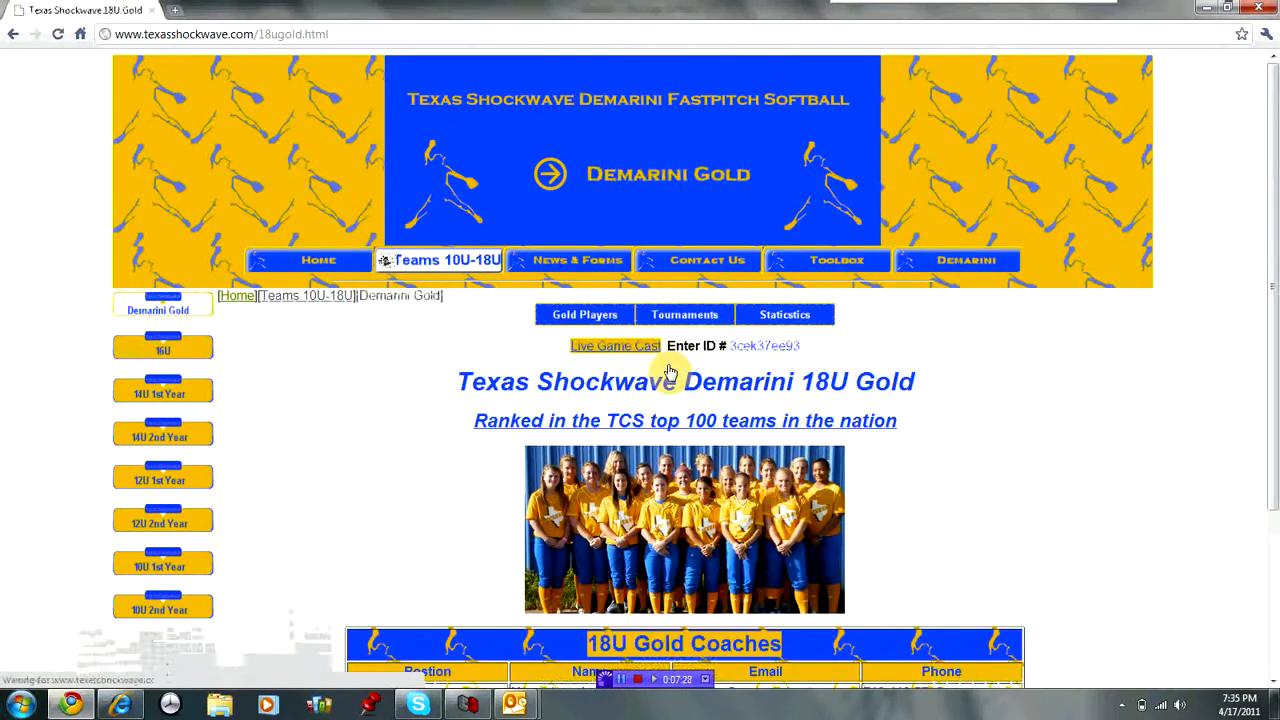
click(610, 315)
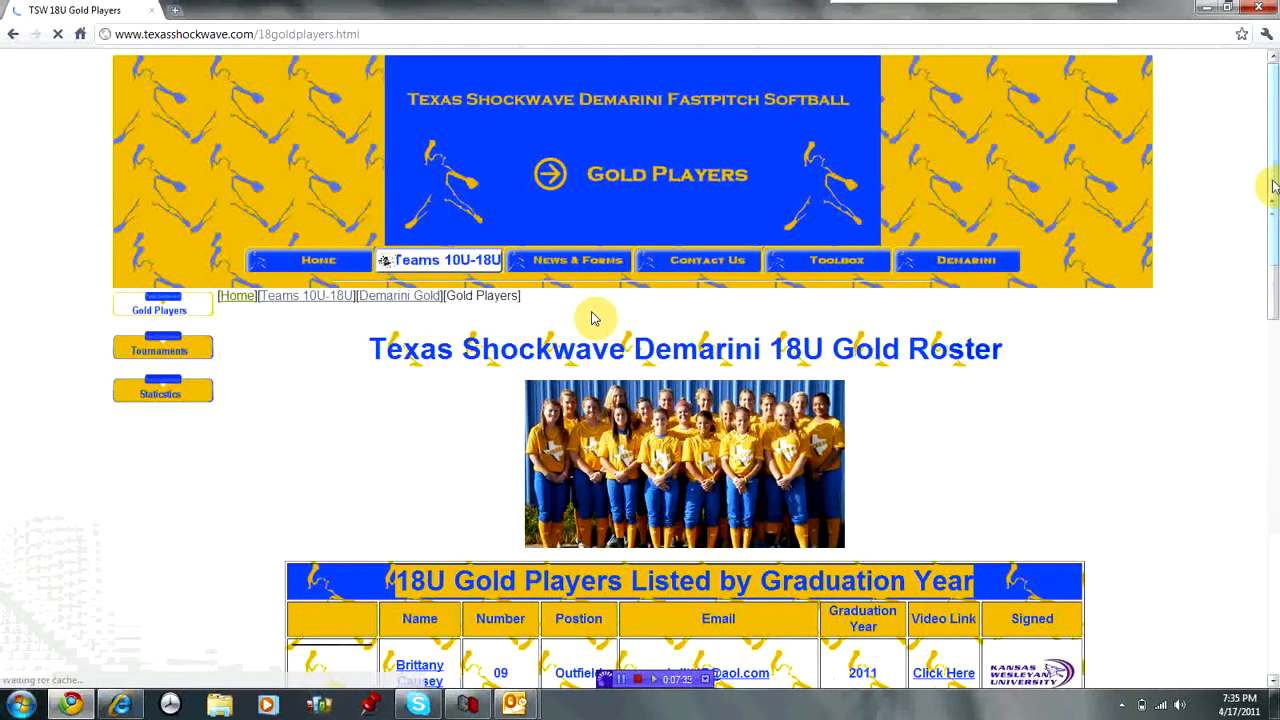
Copy the chosen player's profile page address and return to the Outlook message.
drag(1274, 186, 1275, 400)
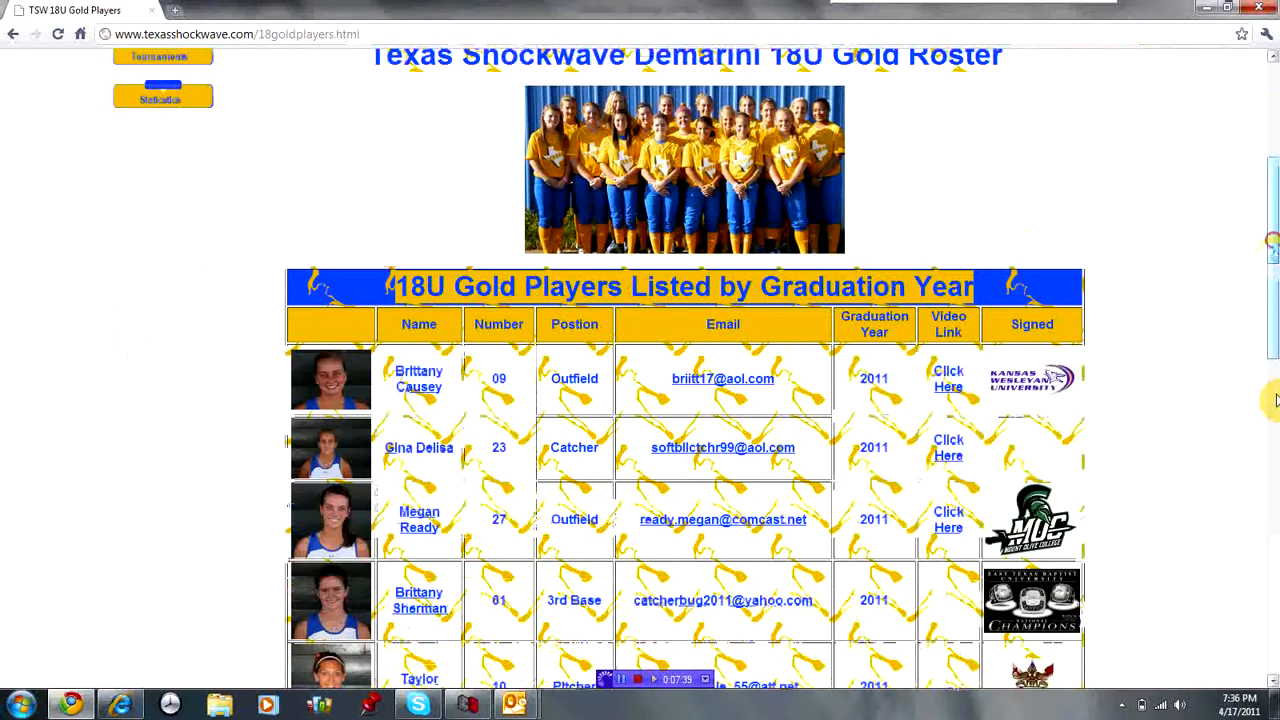
mouse_move(1274, 290)
mouse_down()
mouse_move(1273, 345)
mouse_move(1274, 302)
mouse_up()
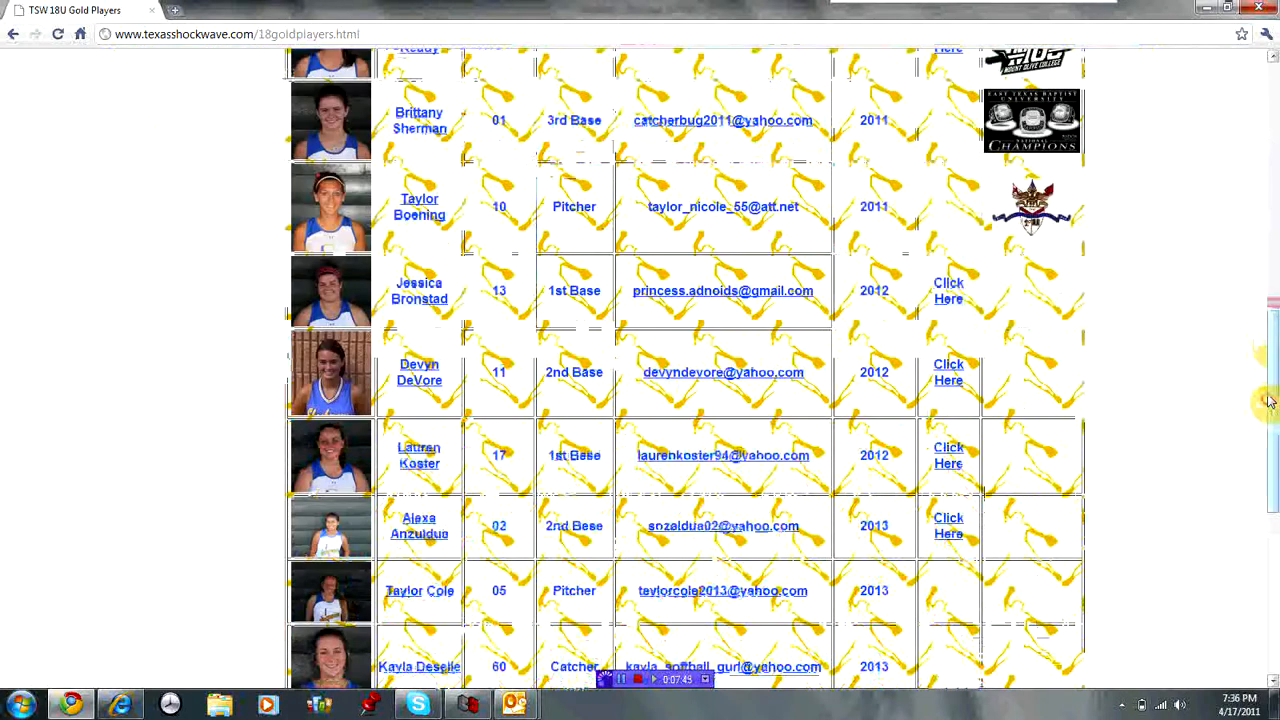
click(1268, 402)
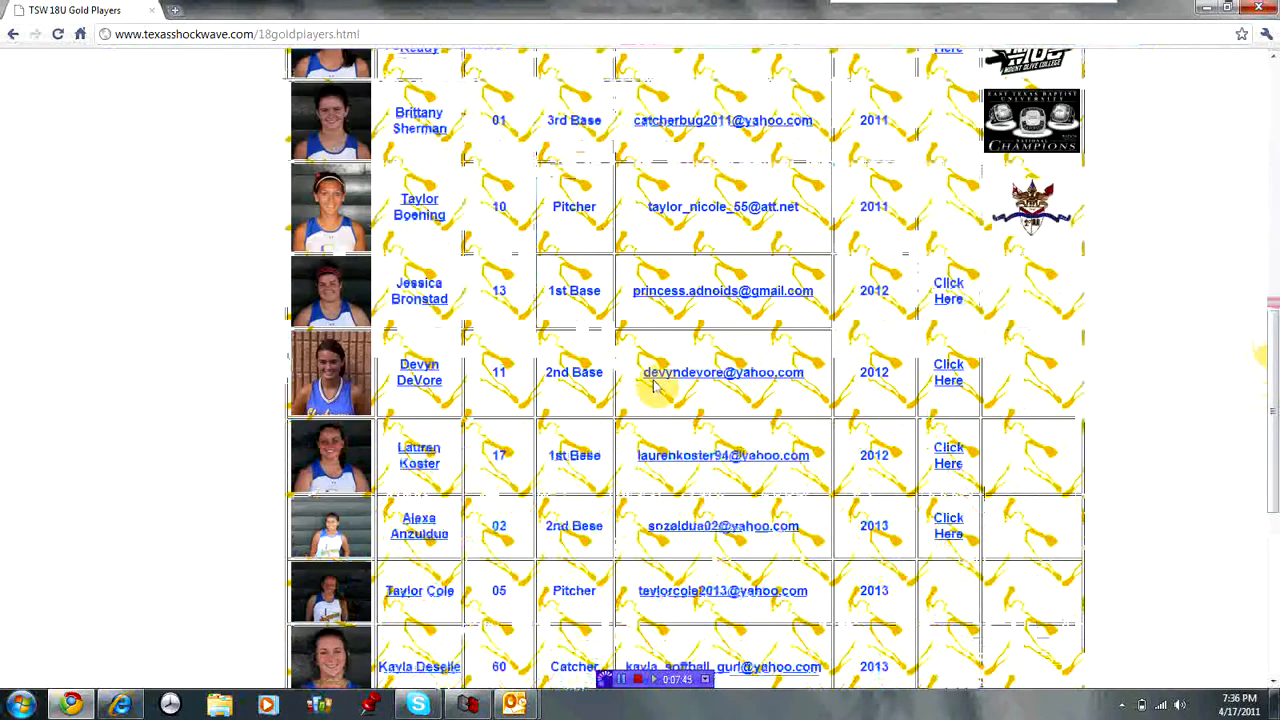
click(414, 379)
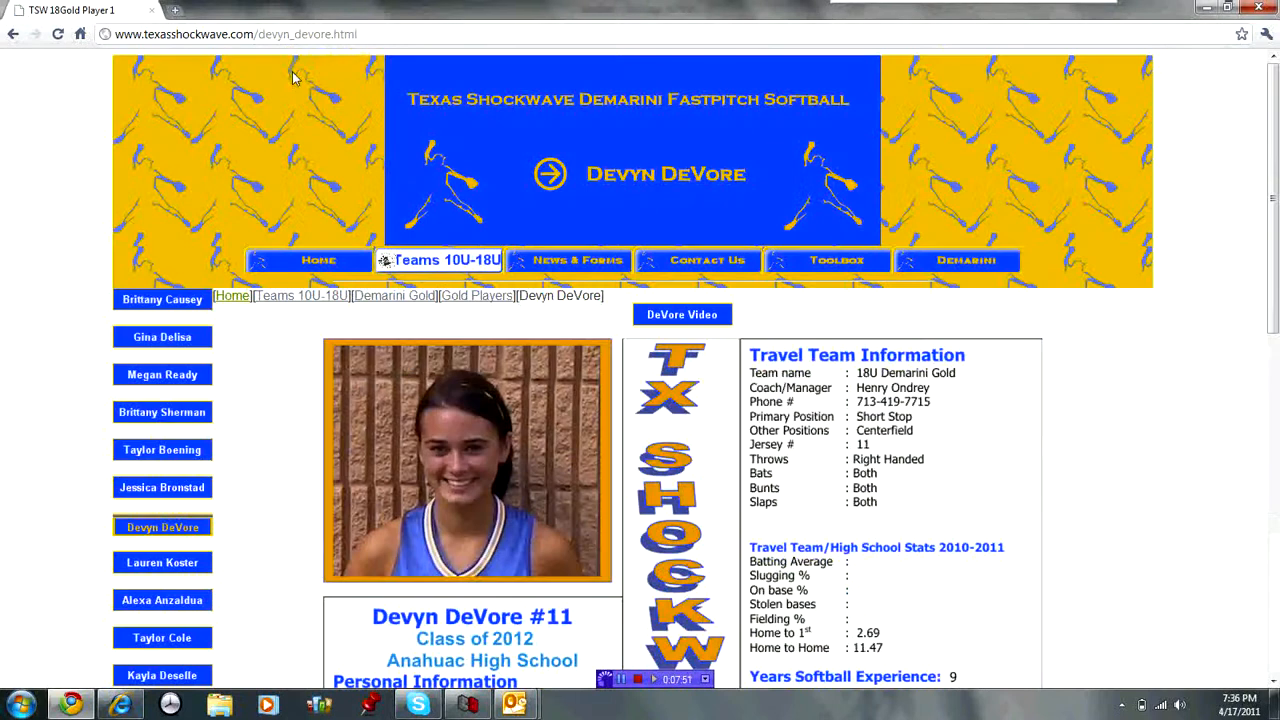
drag(385, 34, 115, 36)
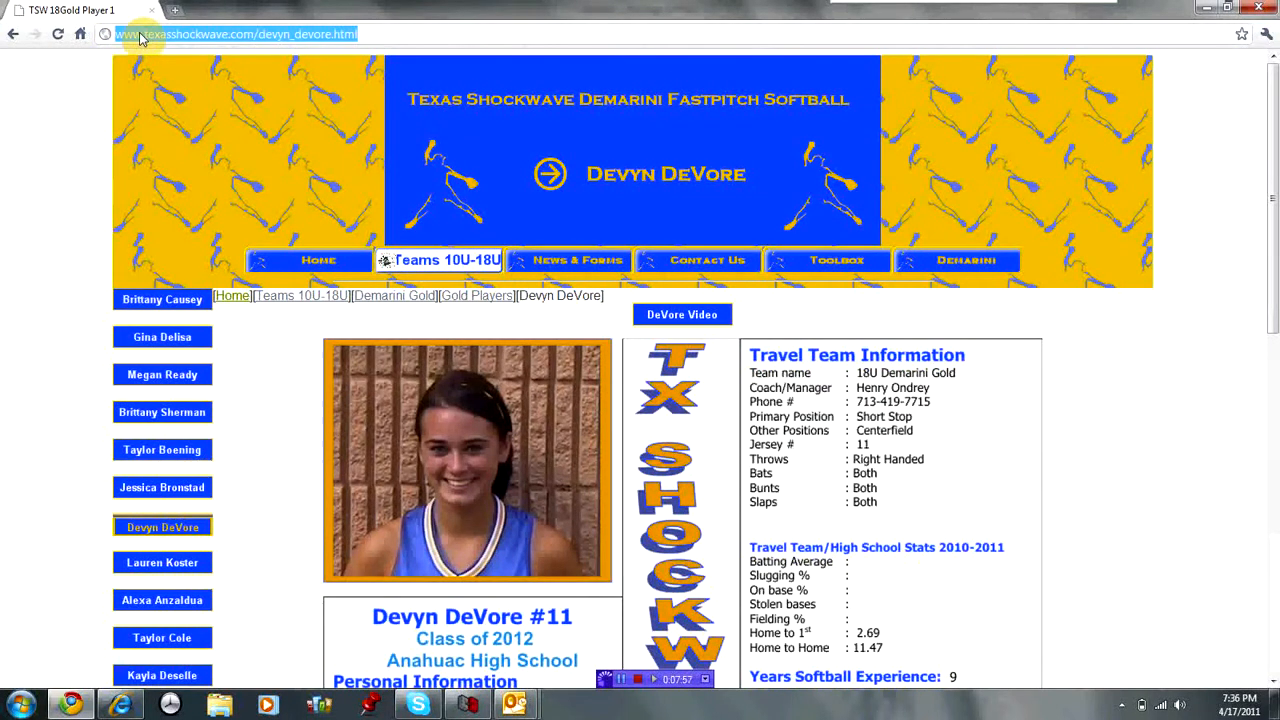
right_click(140, 37)
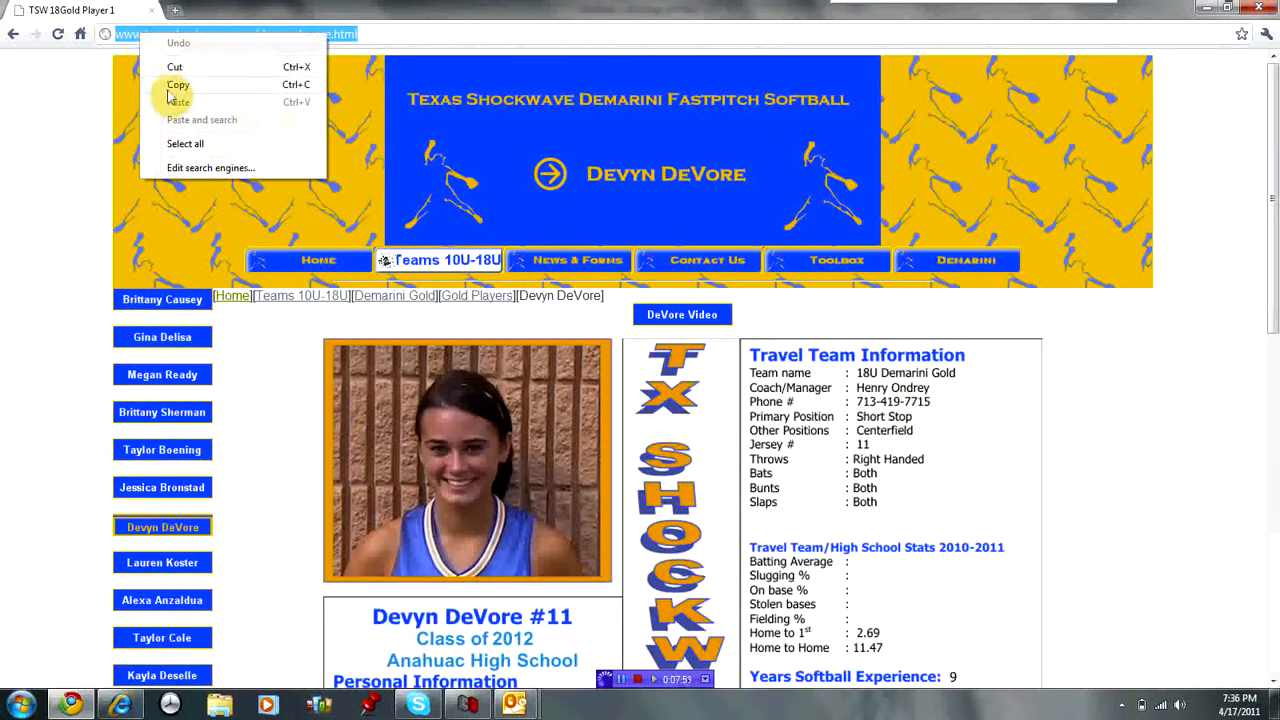
click(170, 88)
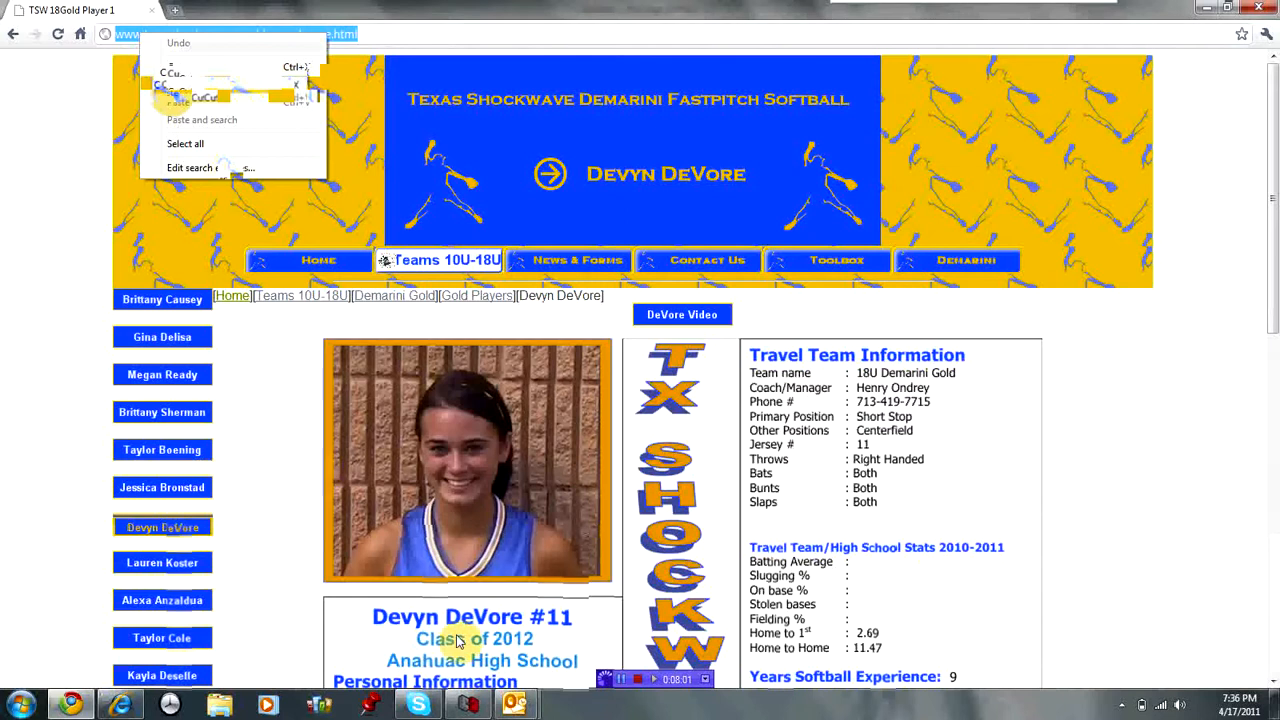
click(513, 704)
click(568, 638)
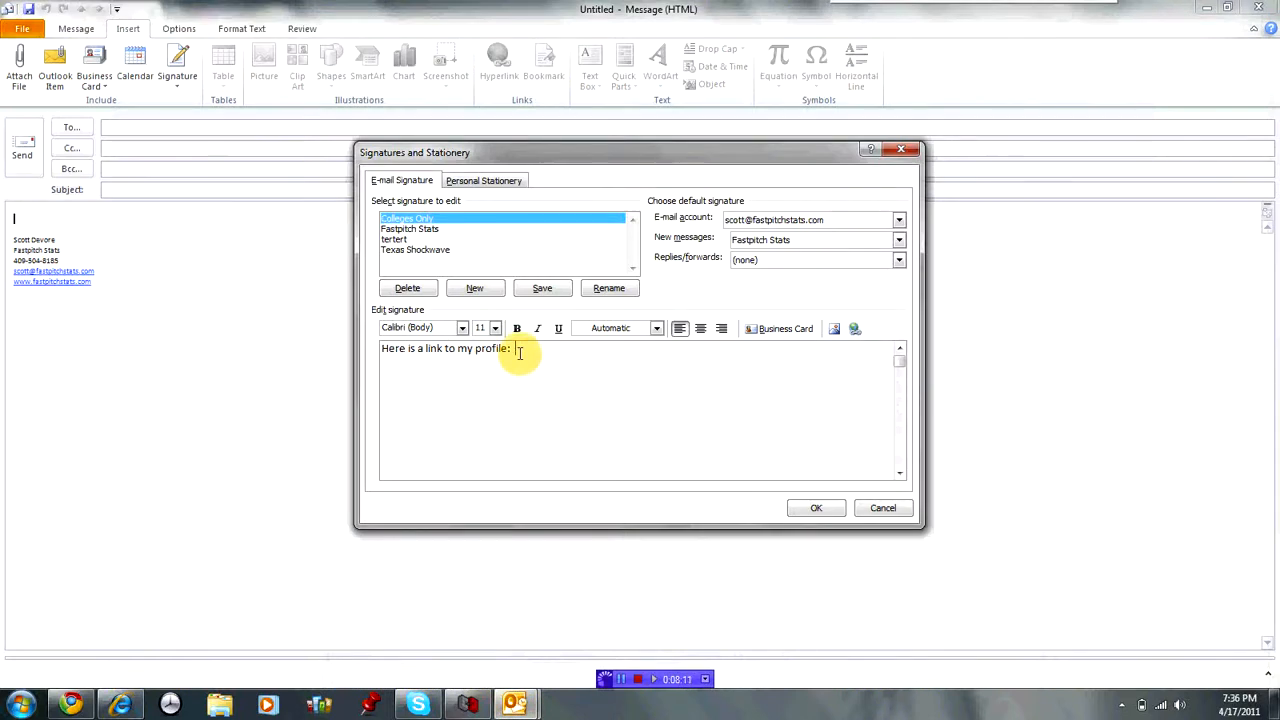
Paste the profile link with source formatting, then add the line 'Here is a link to my Video:'.
right_click(518, 352)
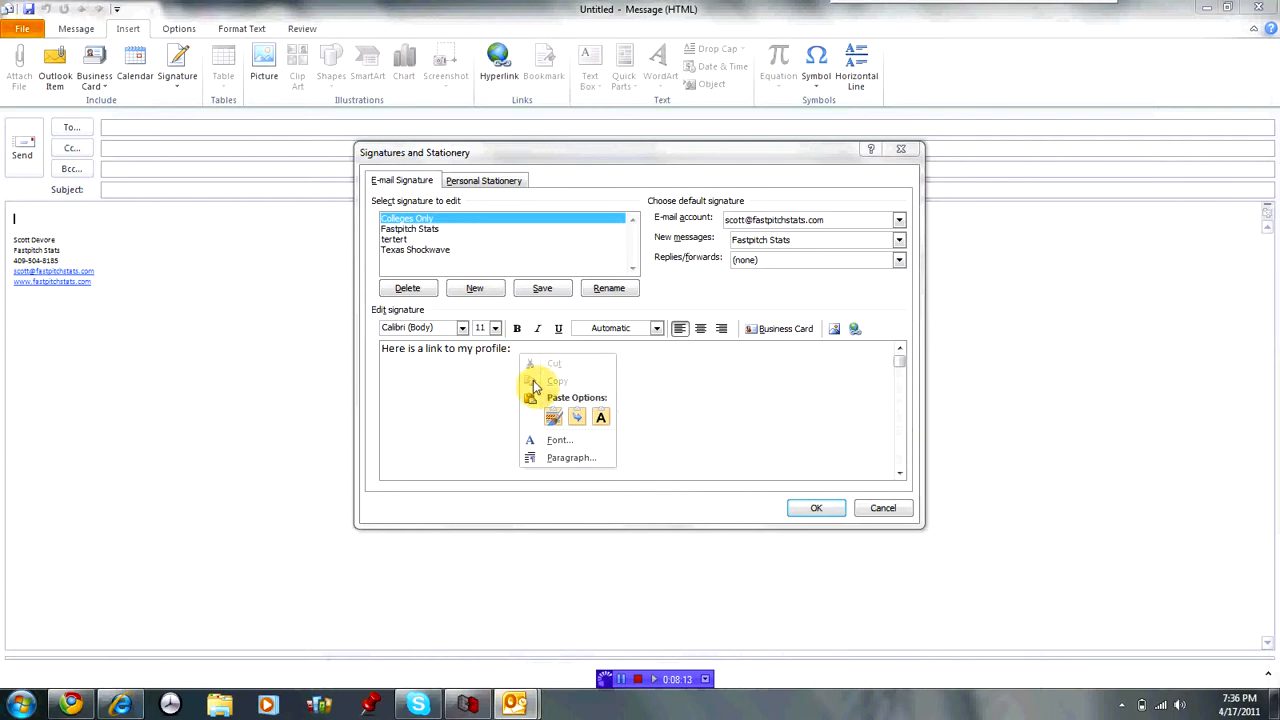
click(554, 420)
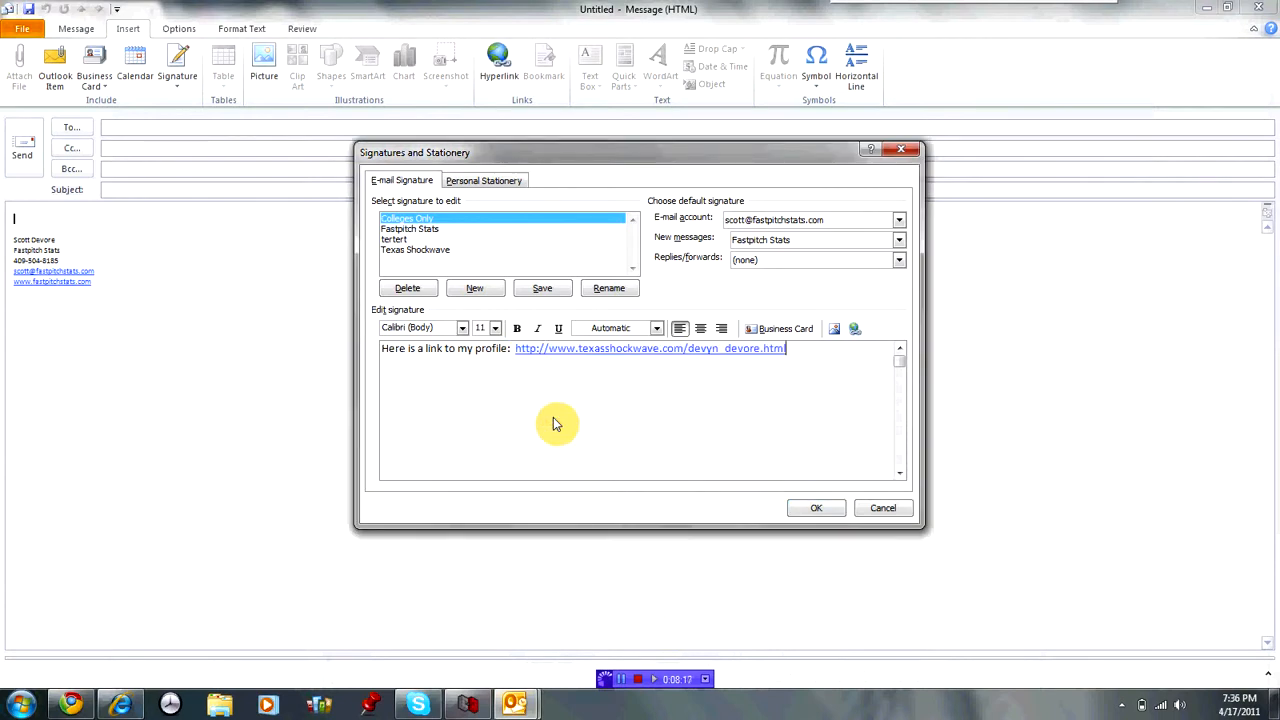
key(Return)
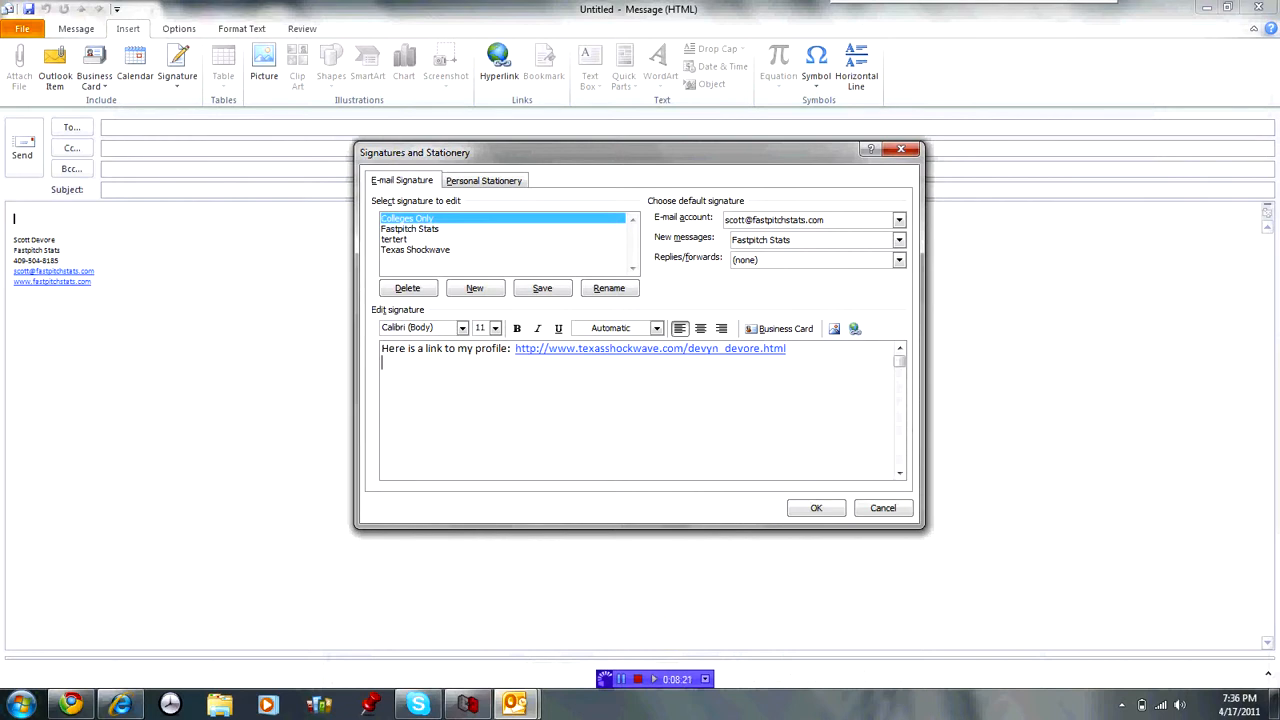
text(Here is a link to my Video:)
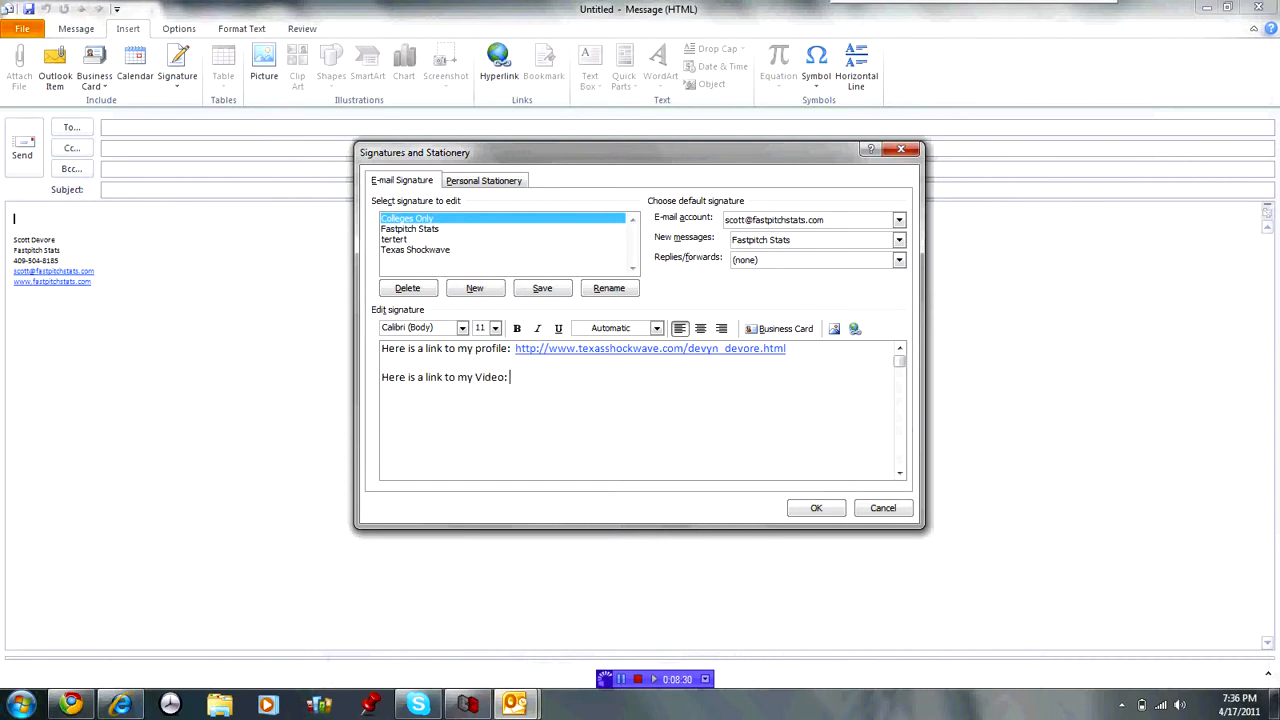
Open the player's skills video page in Chrome and select its web address.
click(71, 705)
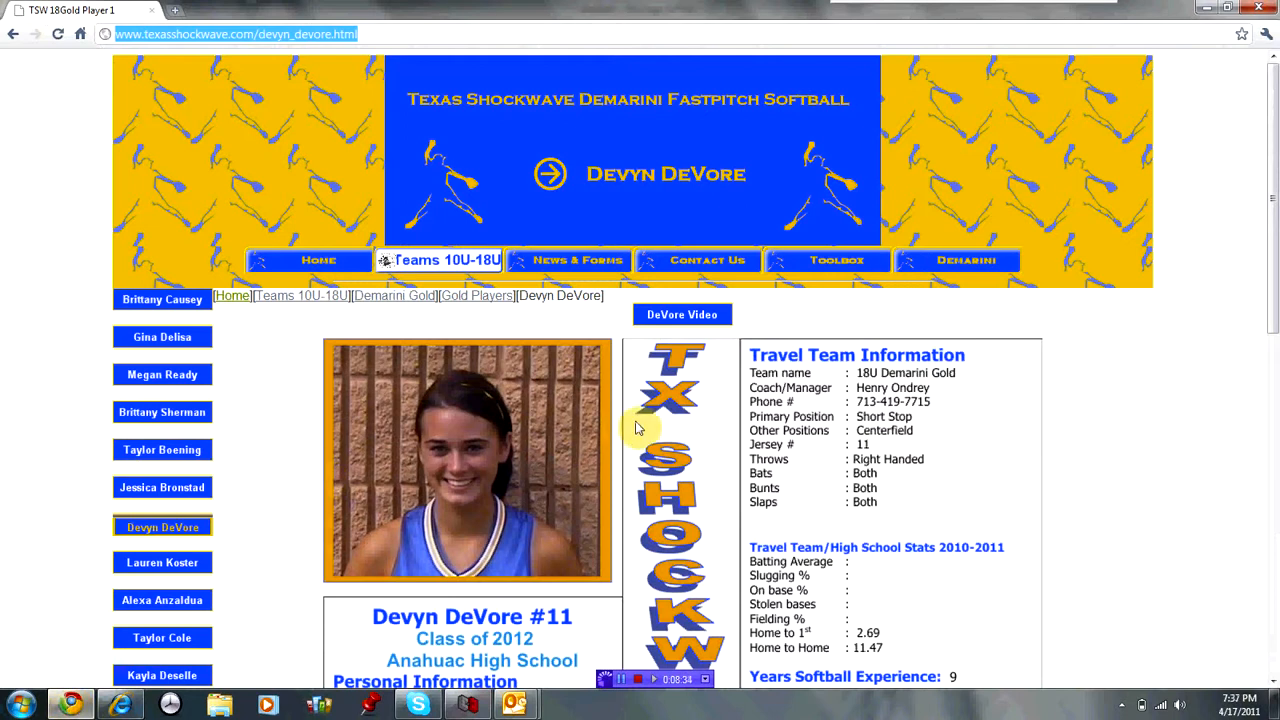
click(694, 320)
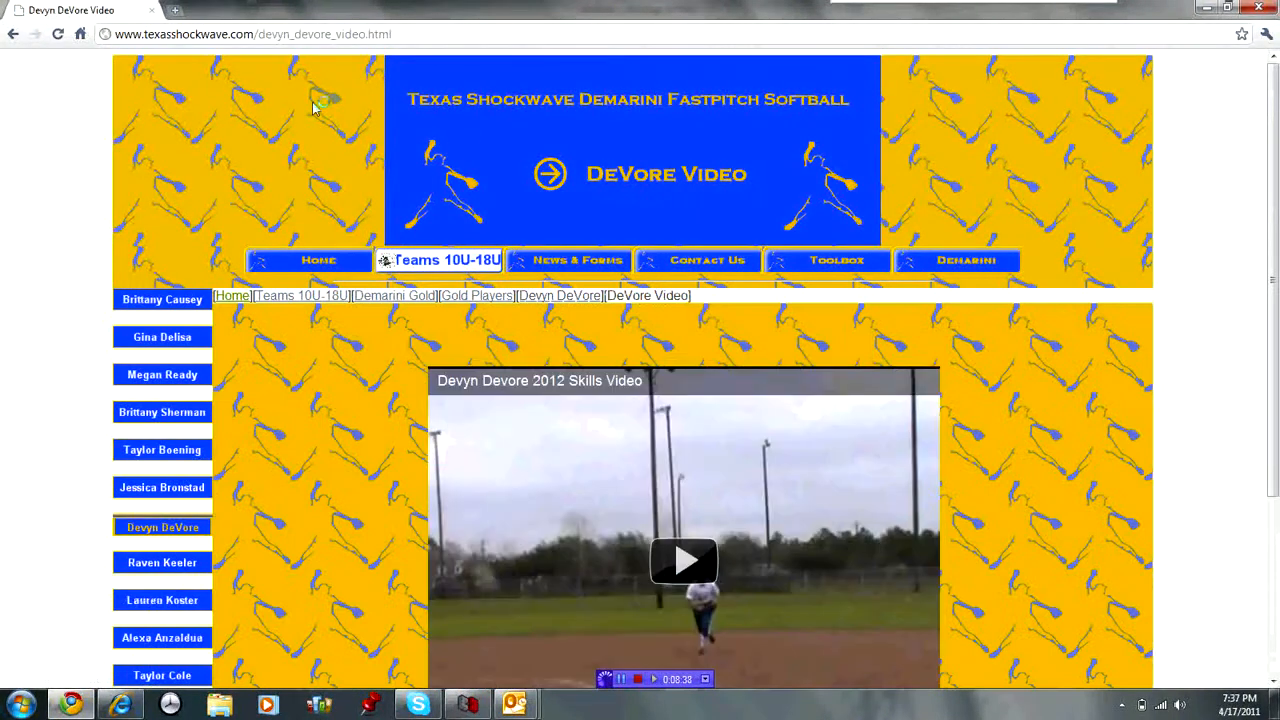
click(277, 40)
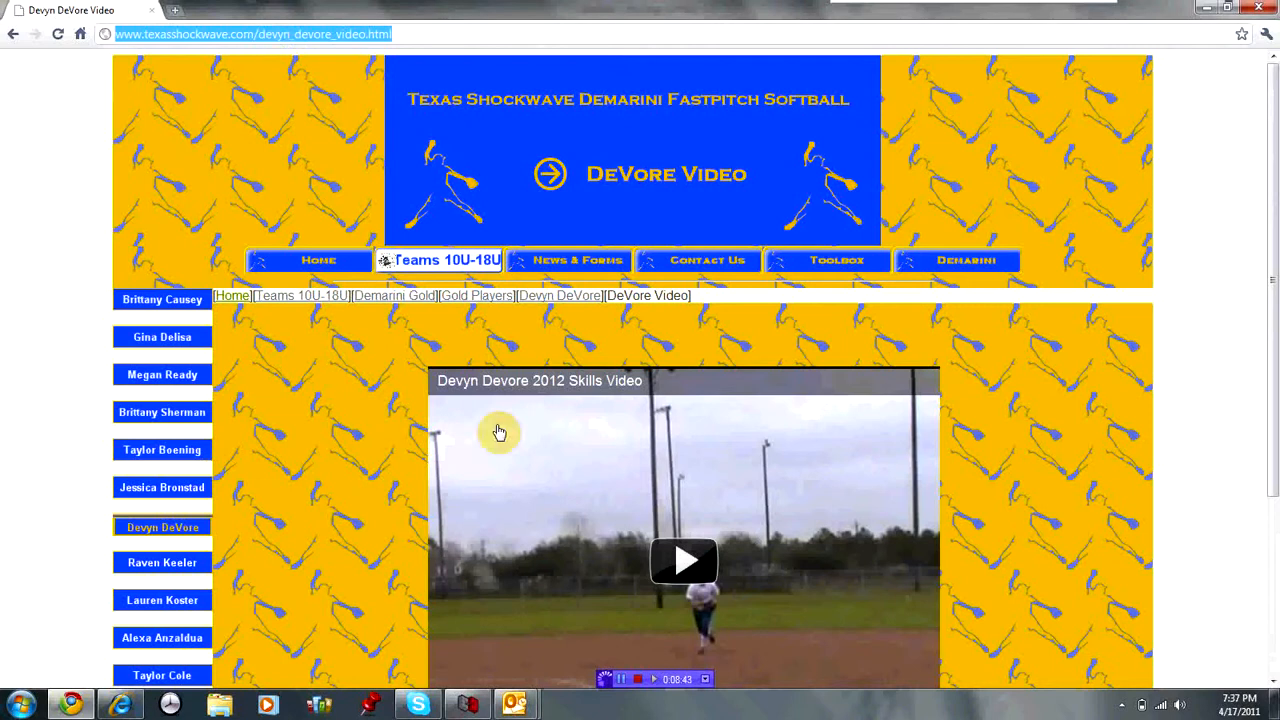
click(551, 693)
Paste the video link, then type the player's name, class year 2012 and e-mail address.
click(576, 642)
click(508, 376)
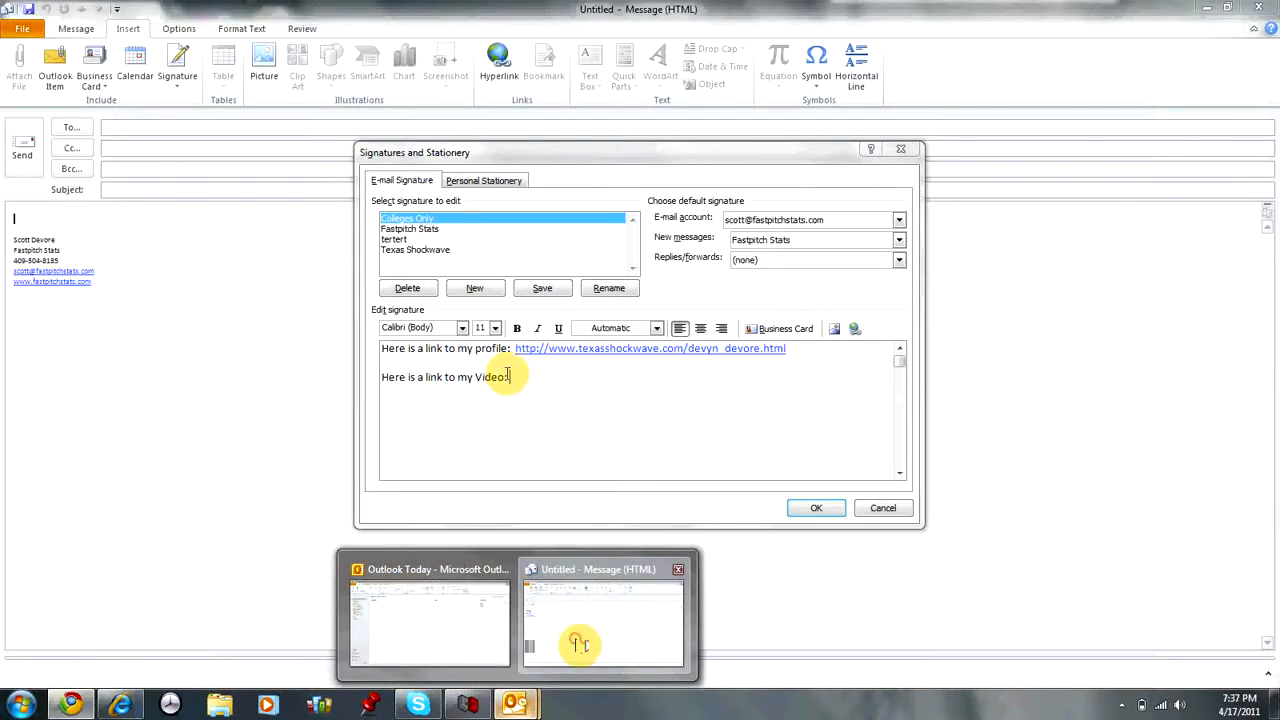
key(ctrl+v)
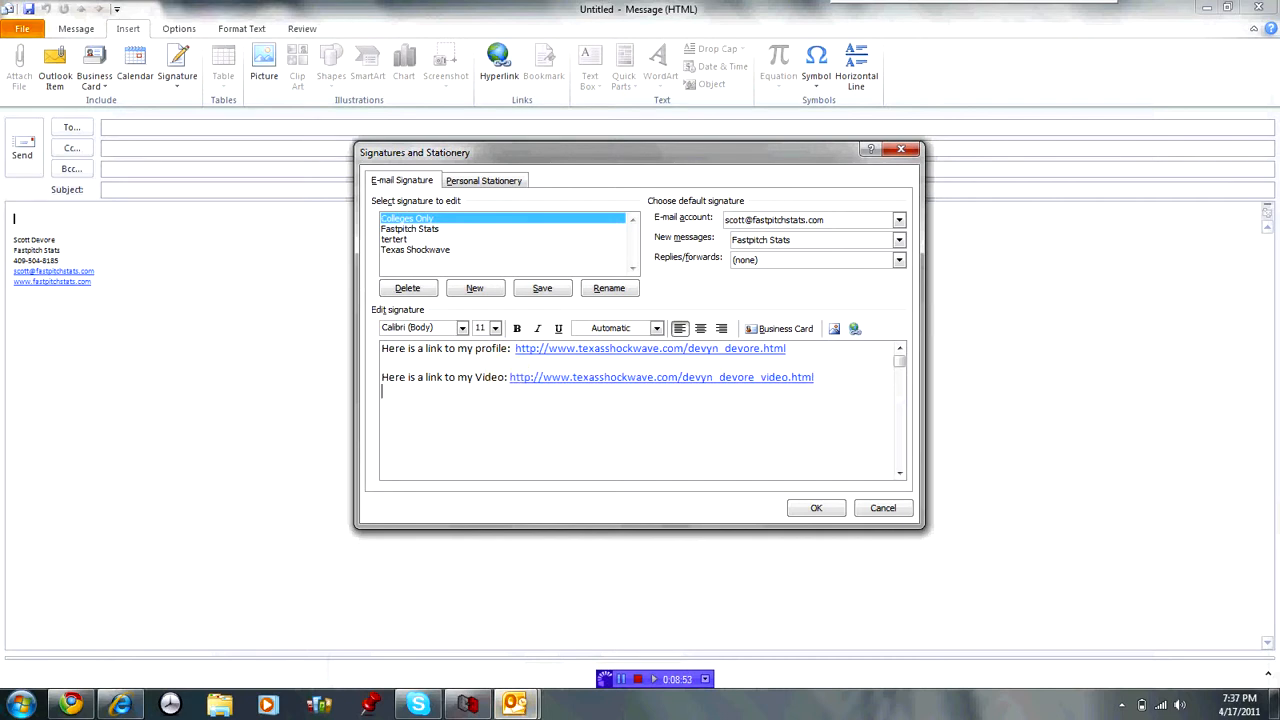
text(2012 )
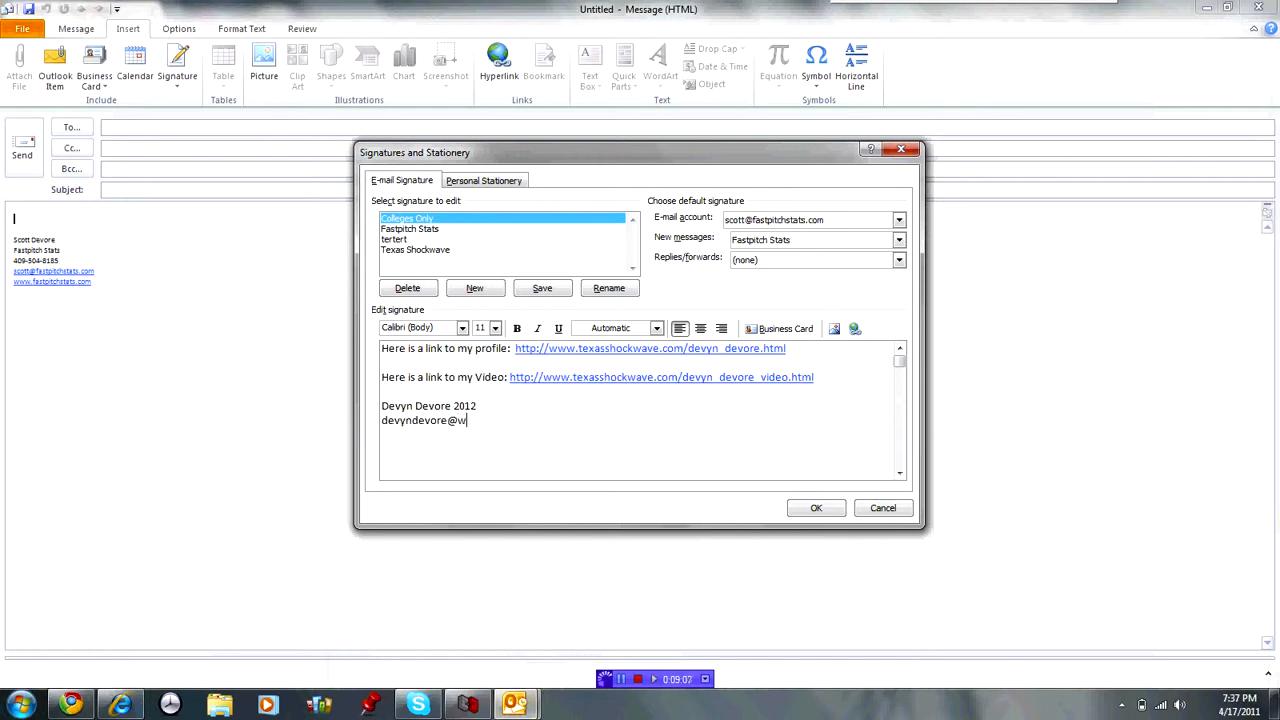
key(Return)
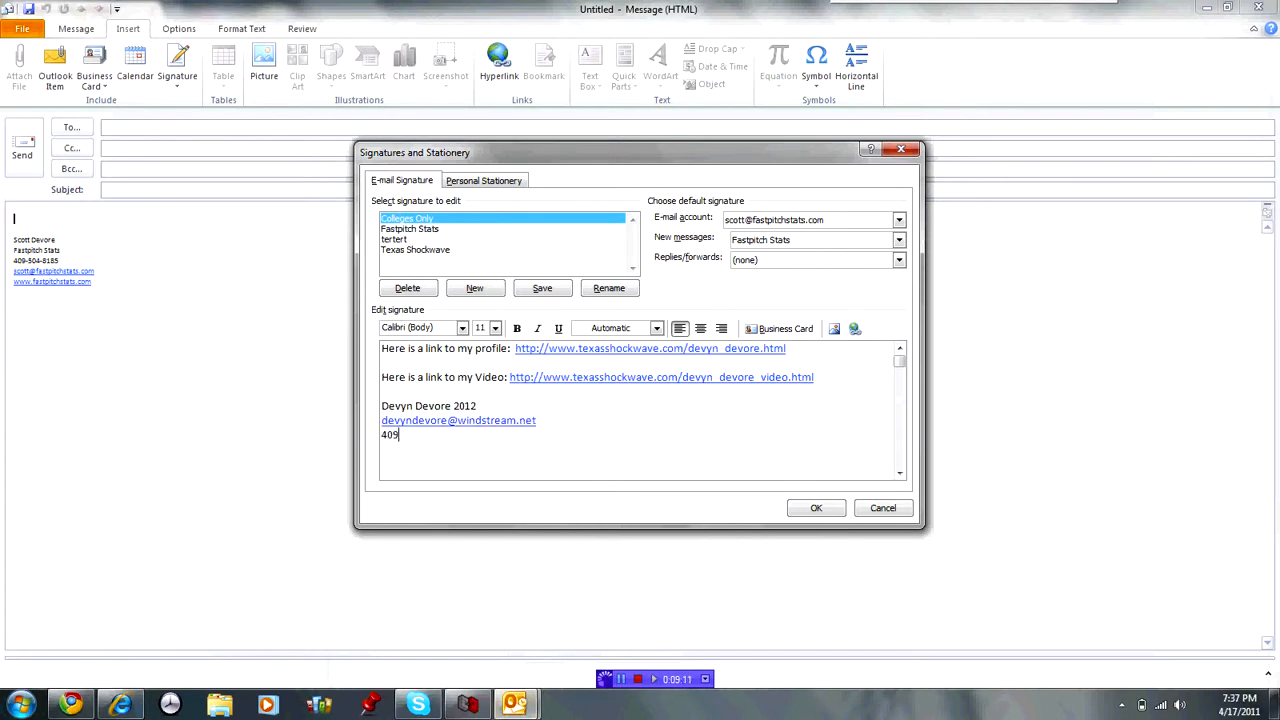
text(www.texasshockwave)
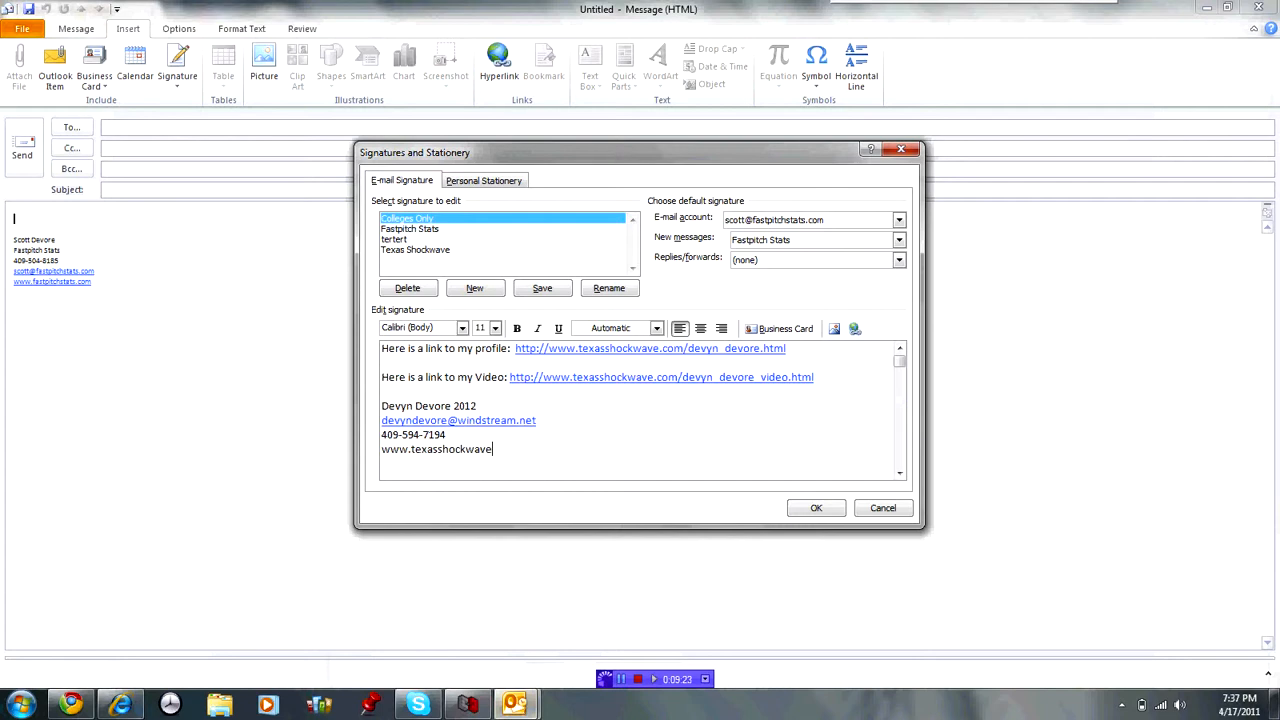
text(.com)
key(Return)
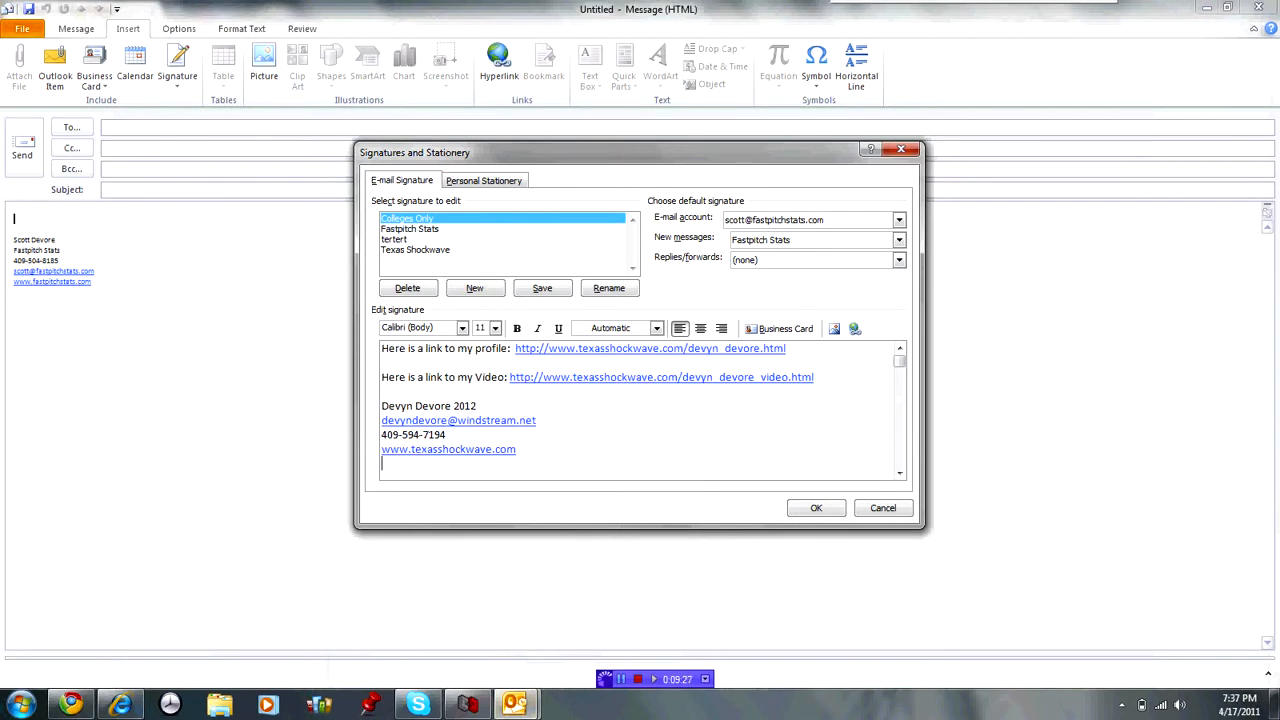
key(Return)
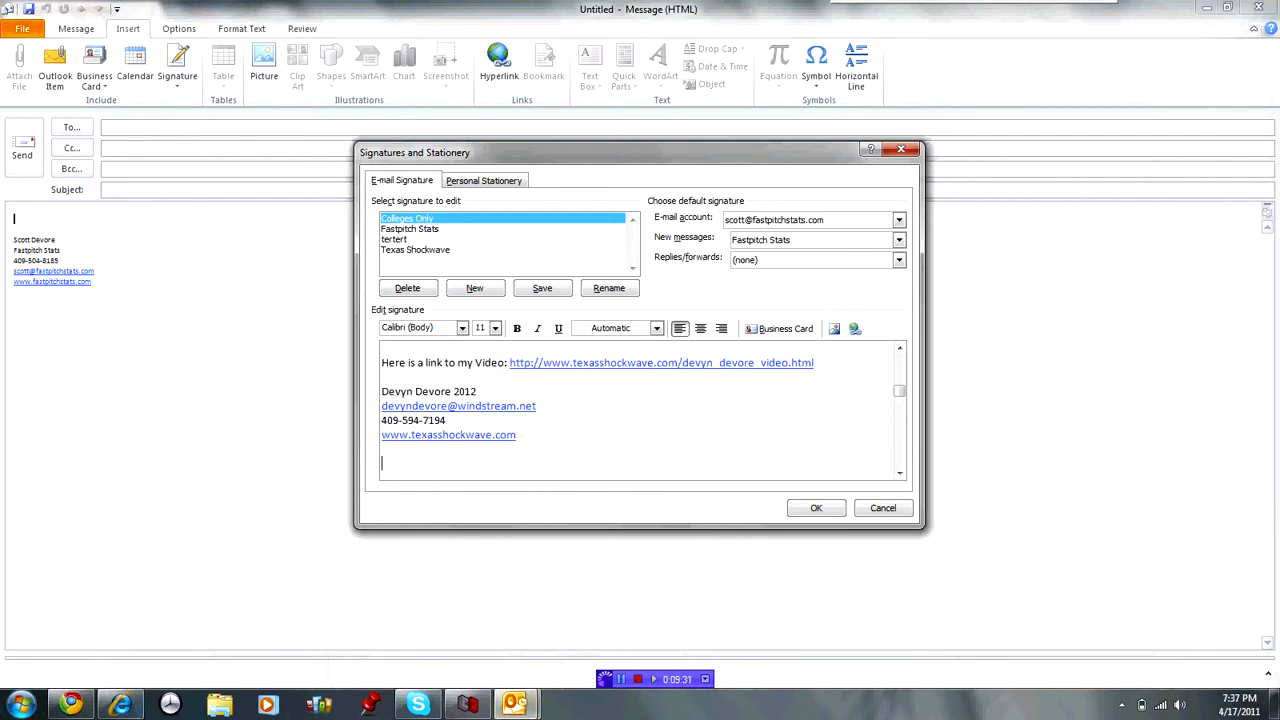
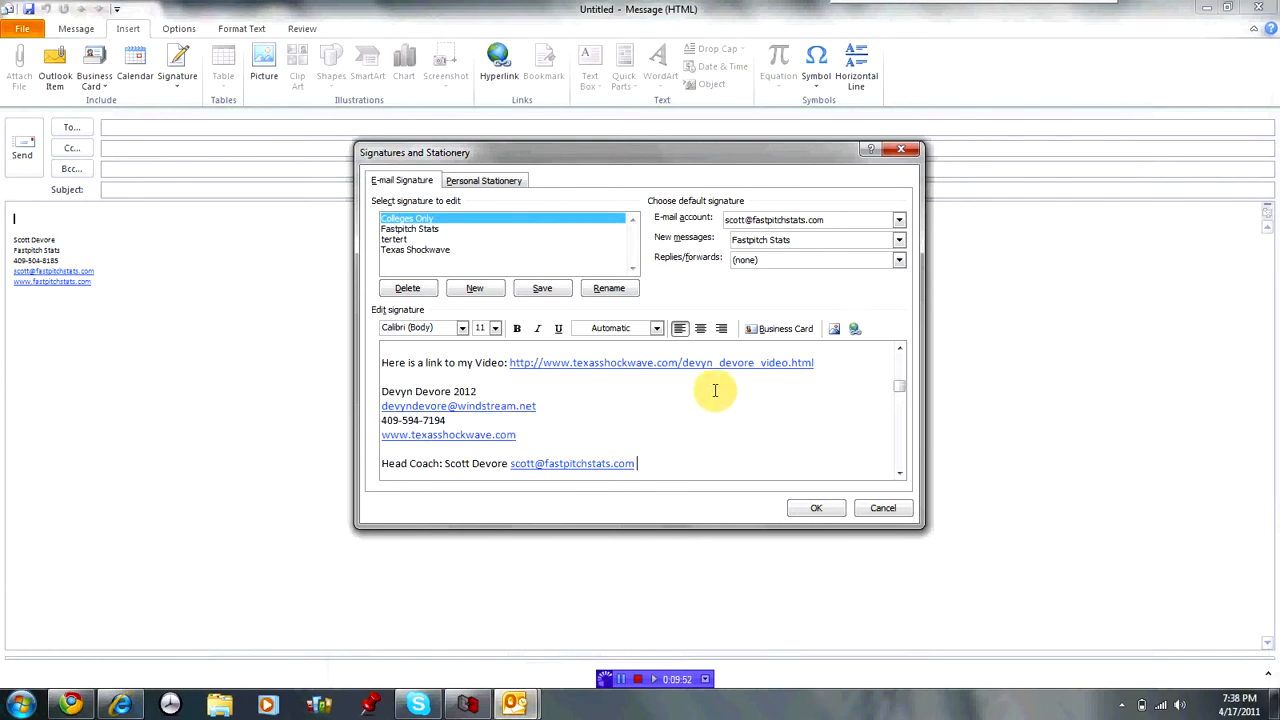
click(821, 364)
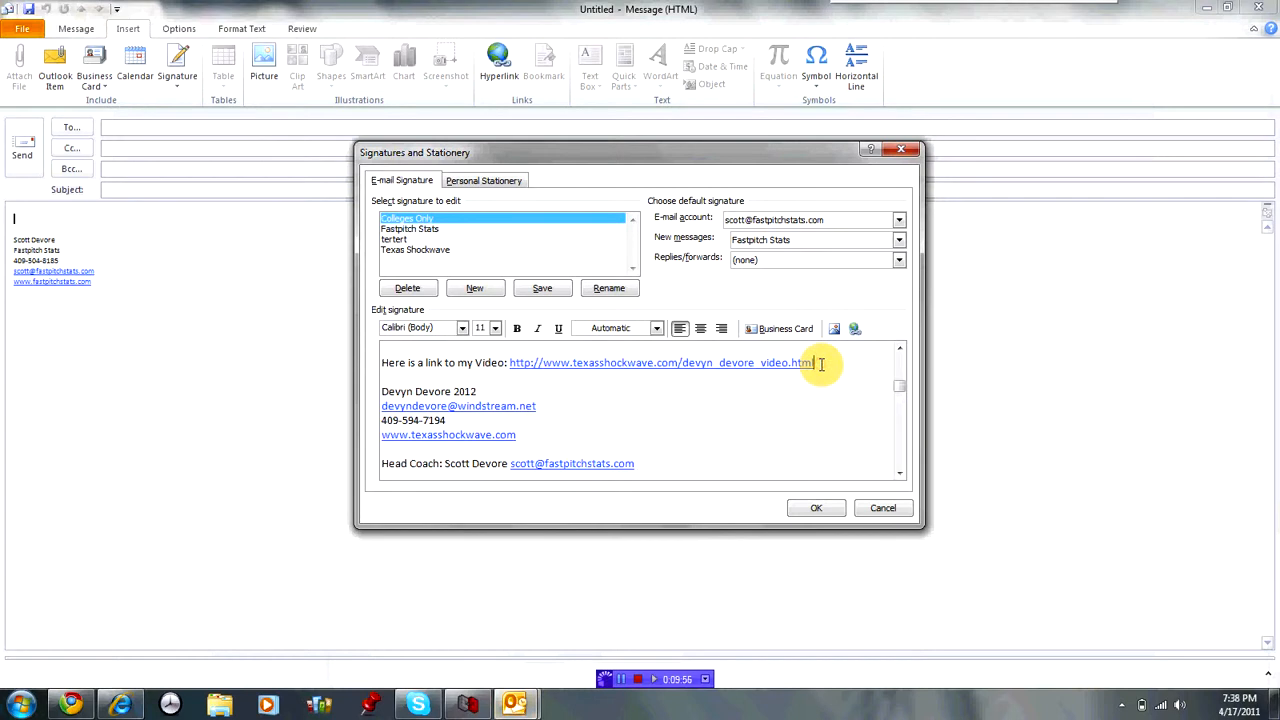
key(Return)
key(Return)
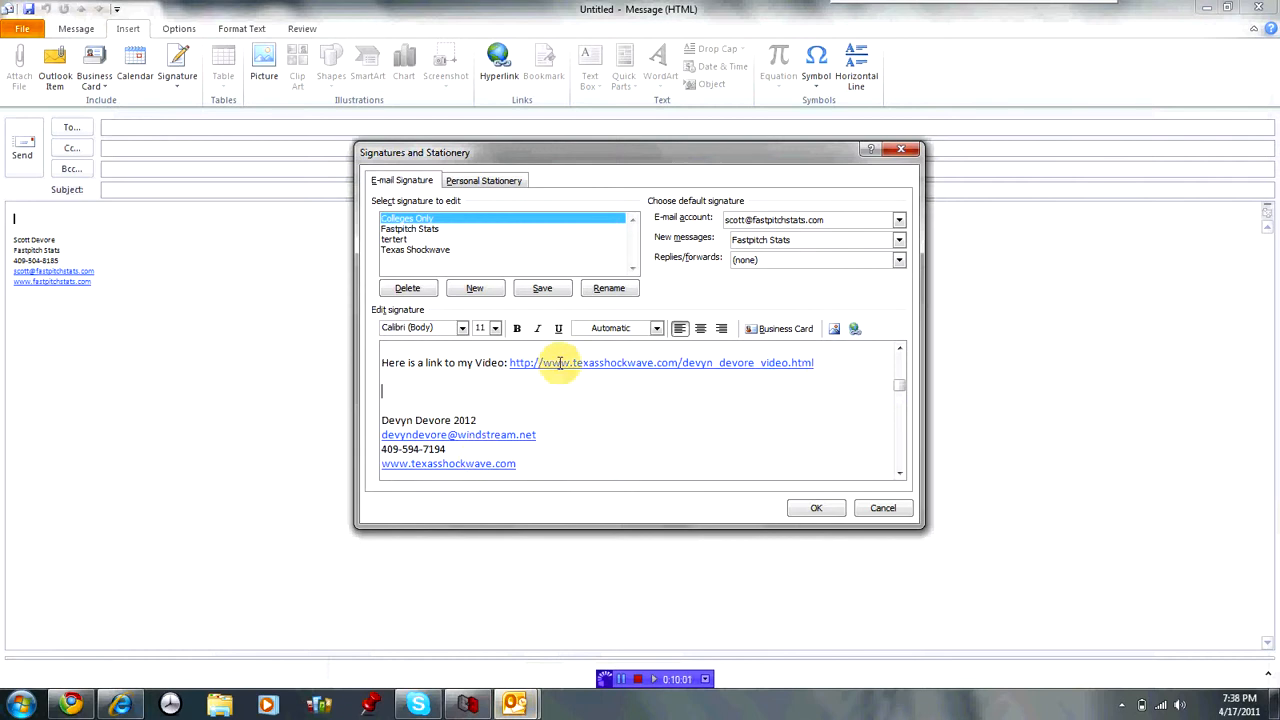
Insert the player's photo from Pictures > Texas Shockwave into the signature.
click(835, 331)
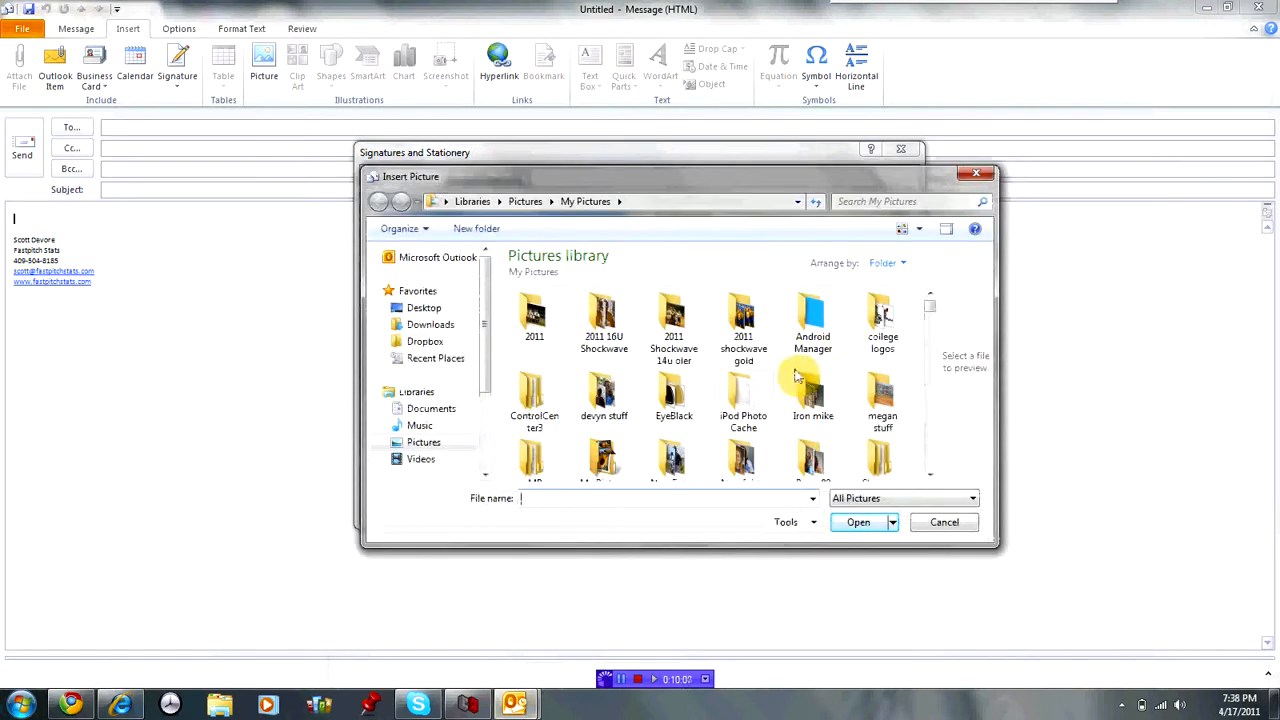
drag(929, 306, 930, 318)
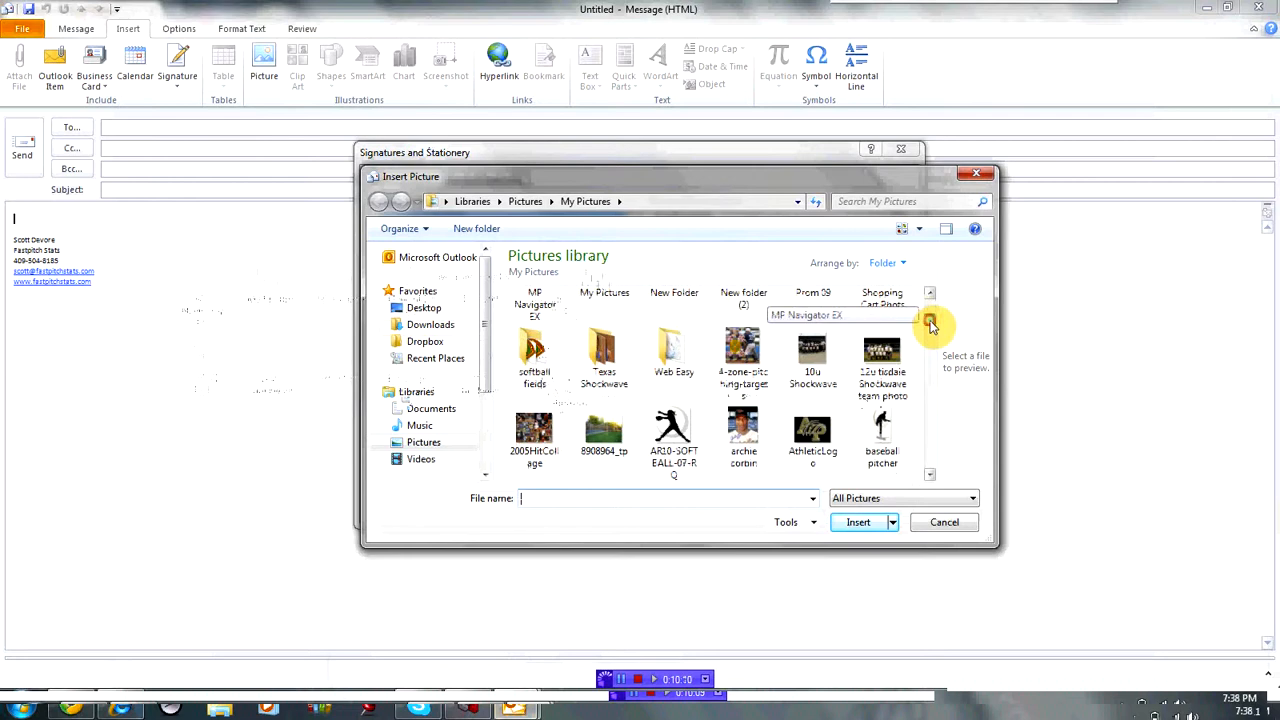
double_click(605, 355)
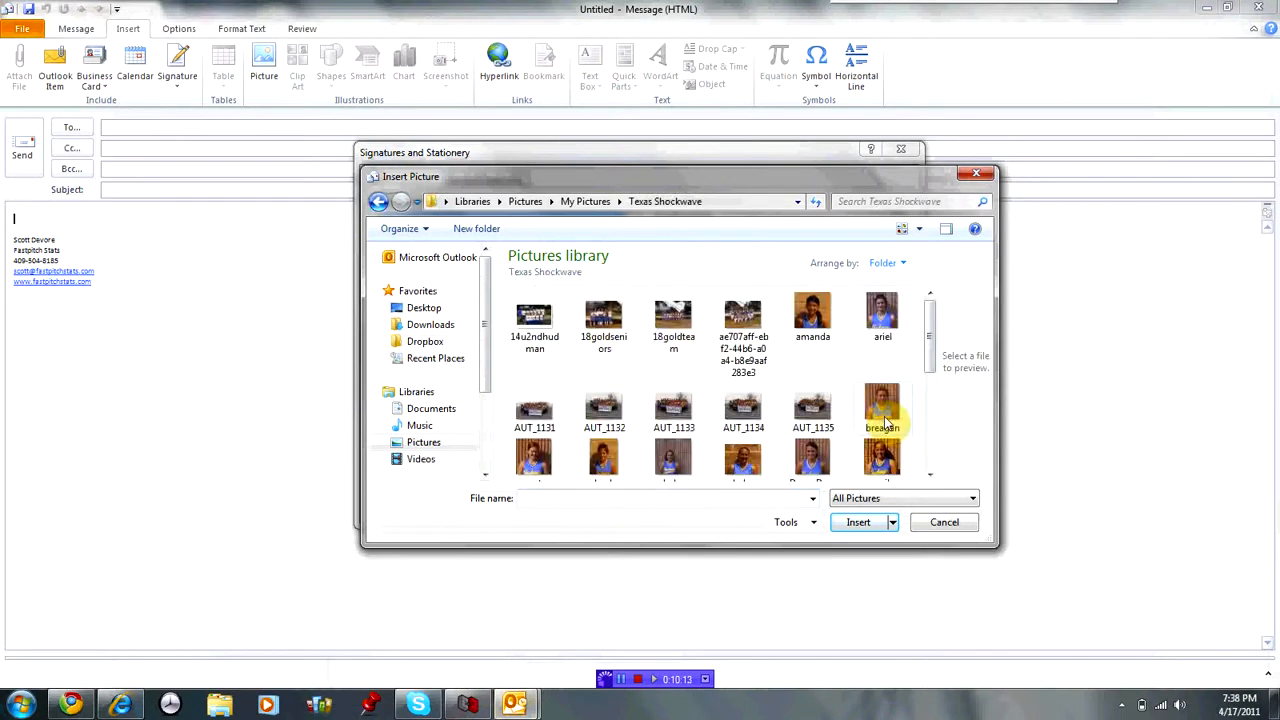
double_click(811, 455)
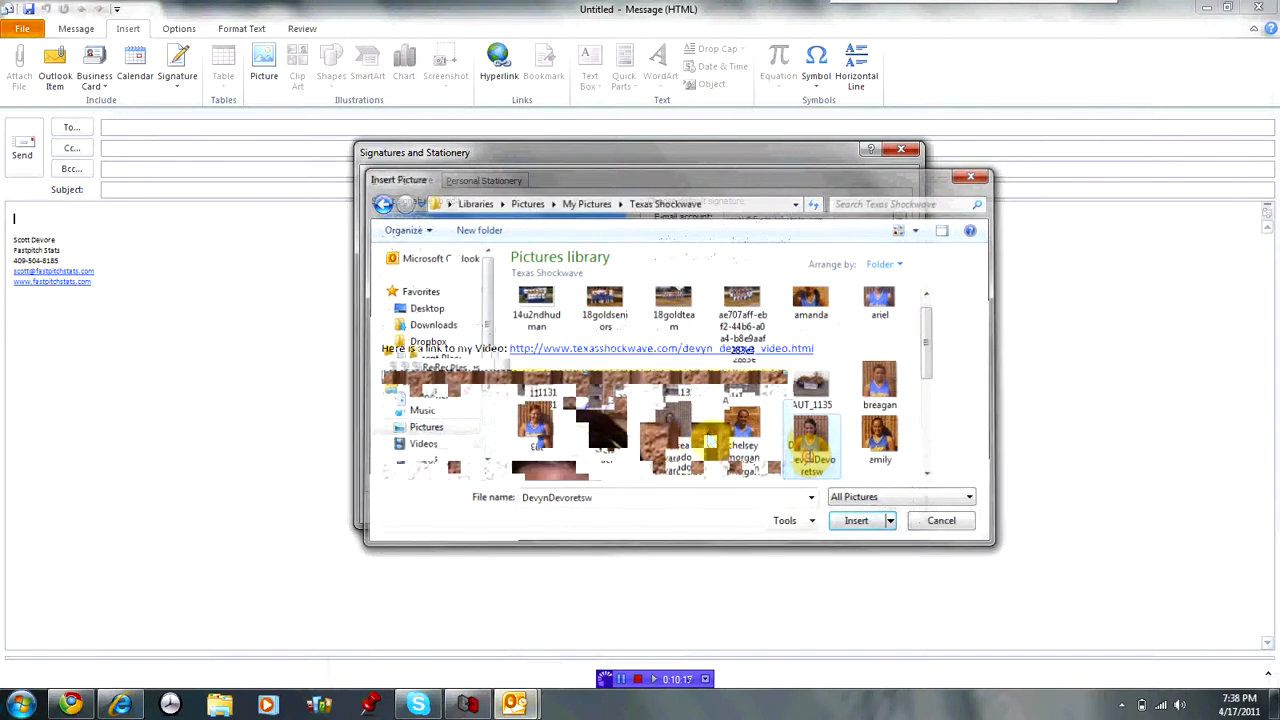
click(899, 476)
click(899, 476)
click(899, 354)
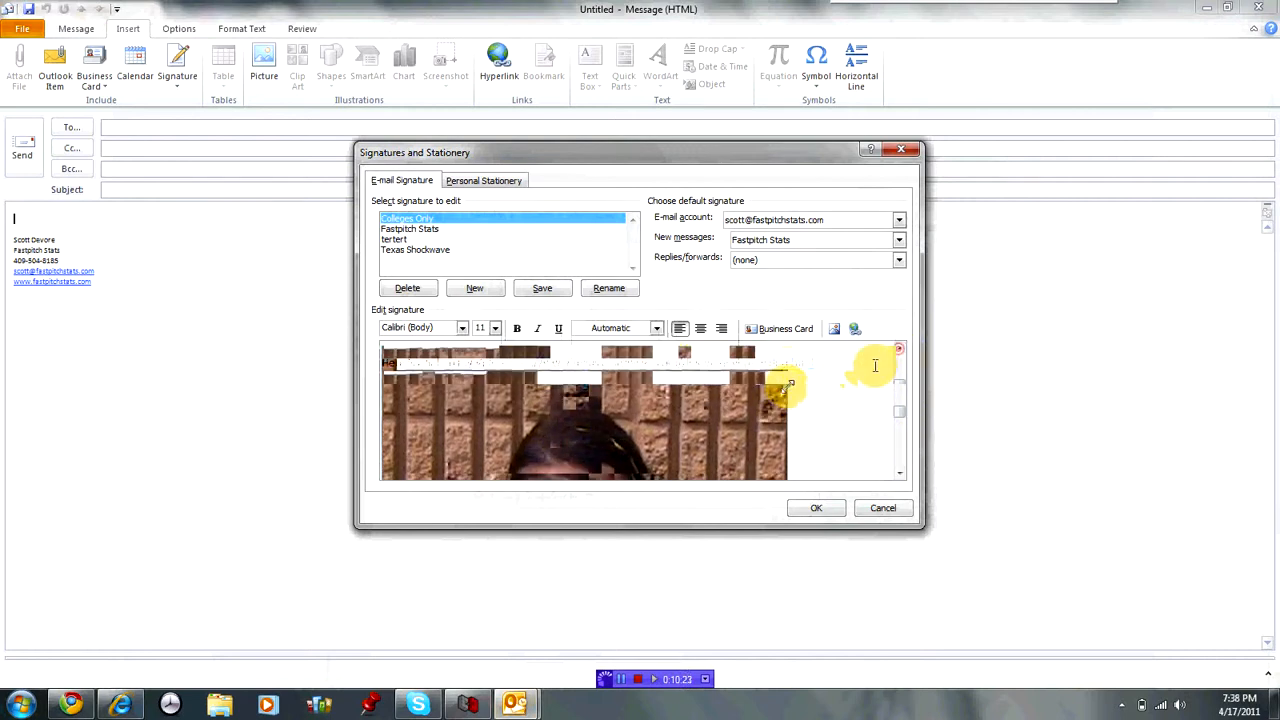
Delete the inserted photo from the Colleges Only signature.
right_click(663, 456)
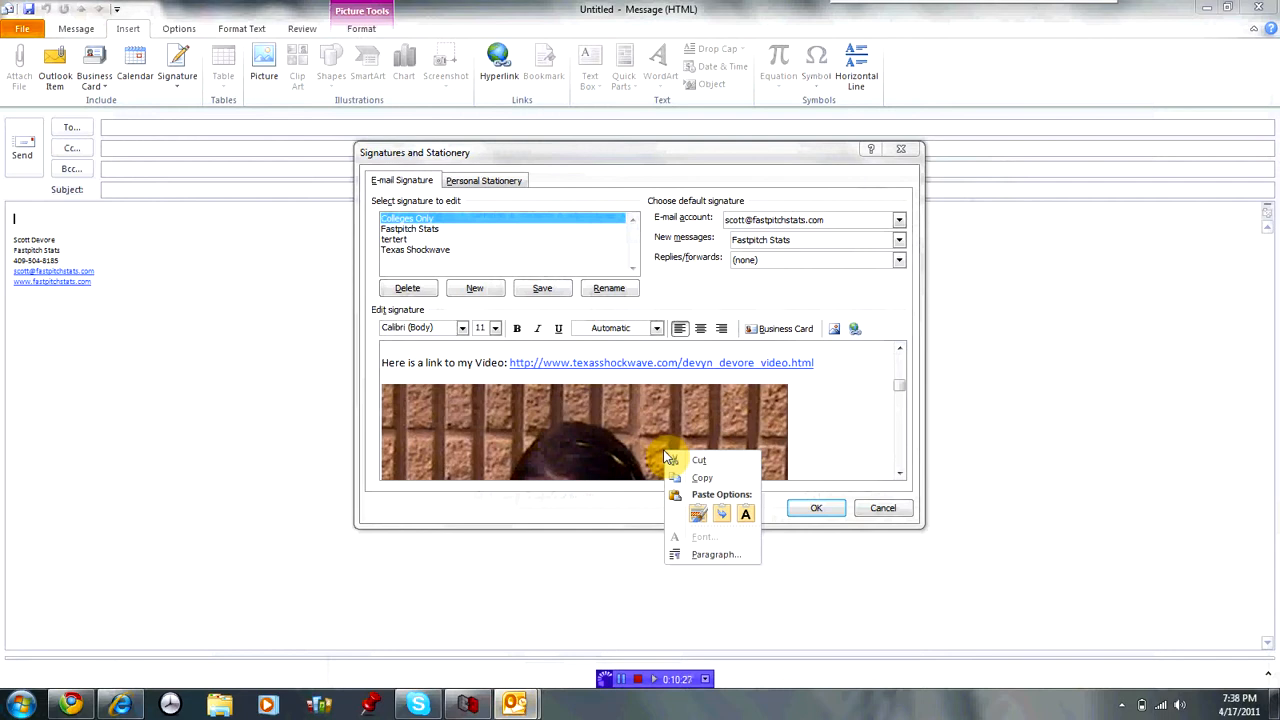
click(629, 442)
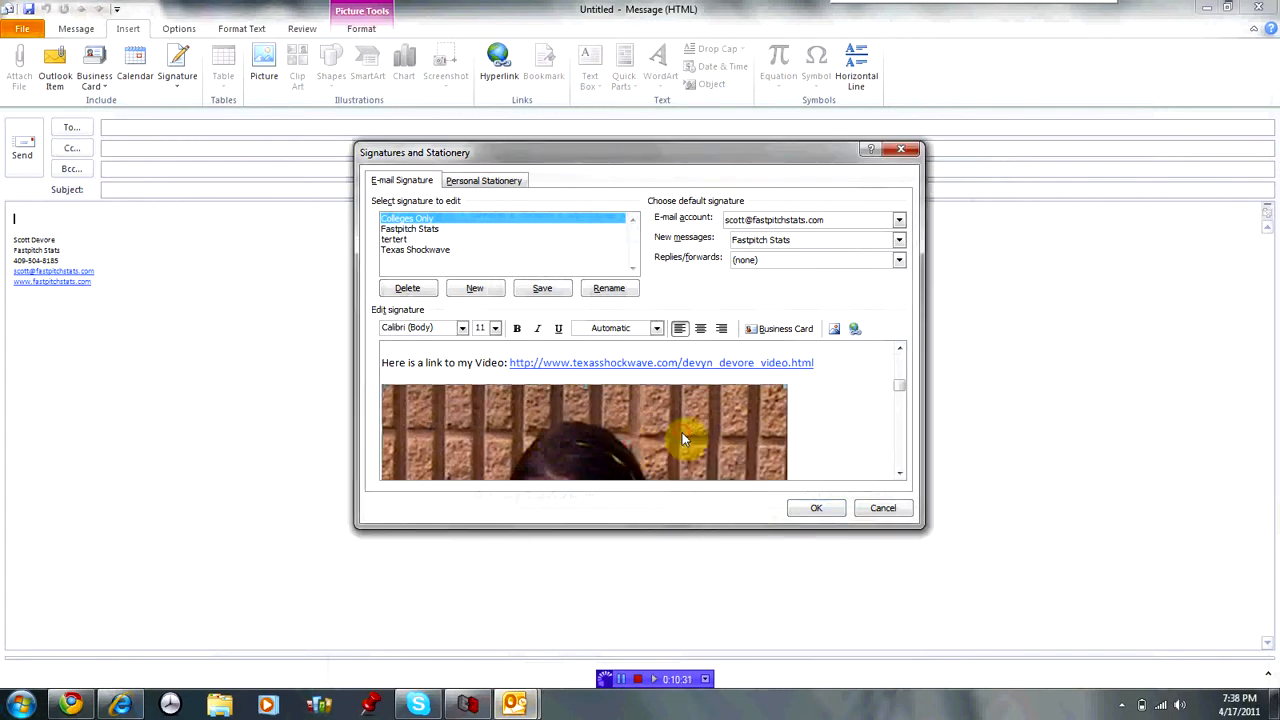
scroll(794, 432, down, 3)
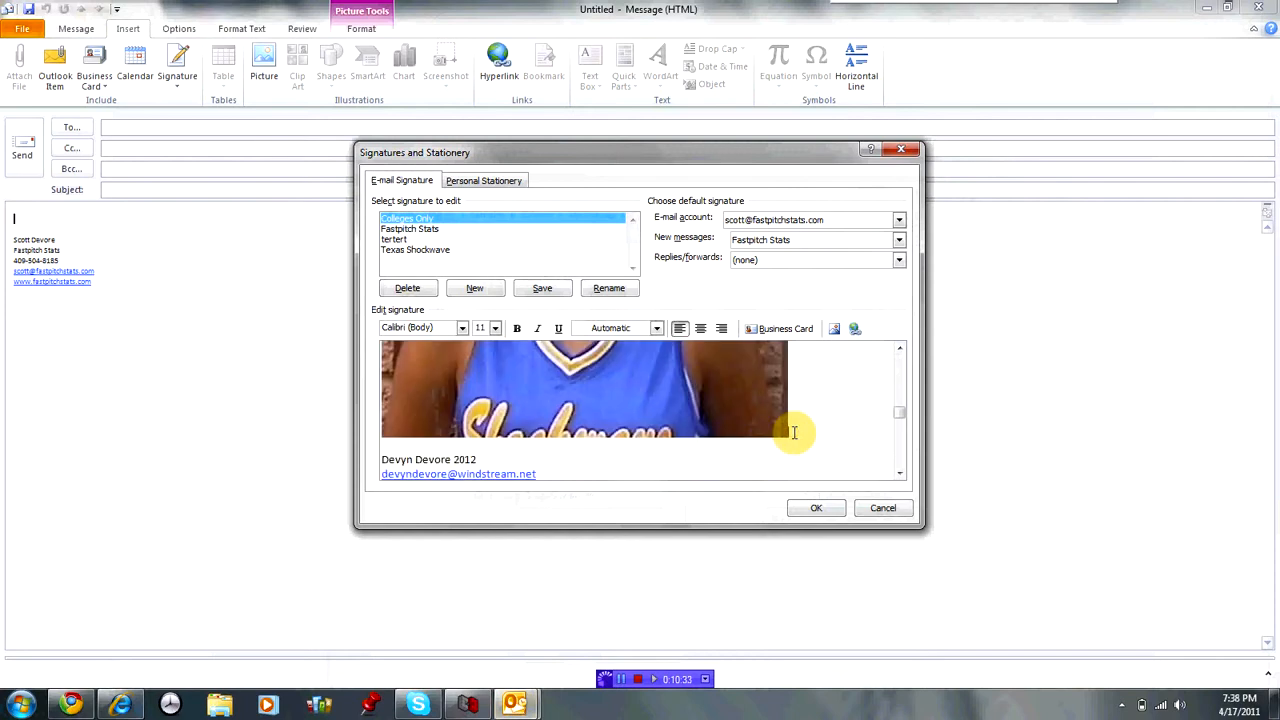
scroll(794, 432, up, 3)
key(BackSpace)
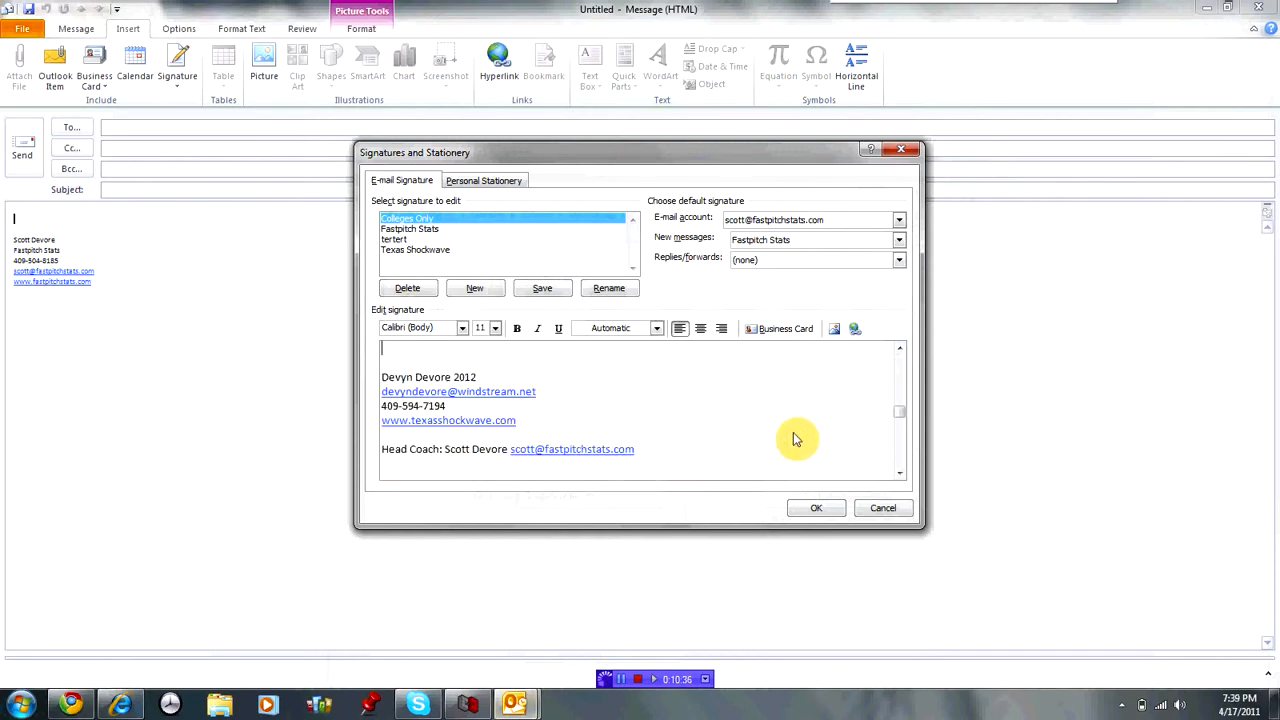
click(899, 350)
click(899, 350)
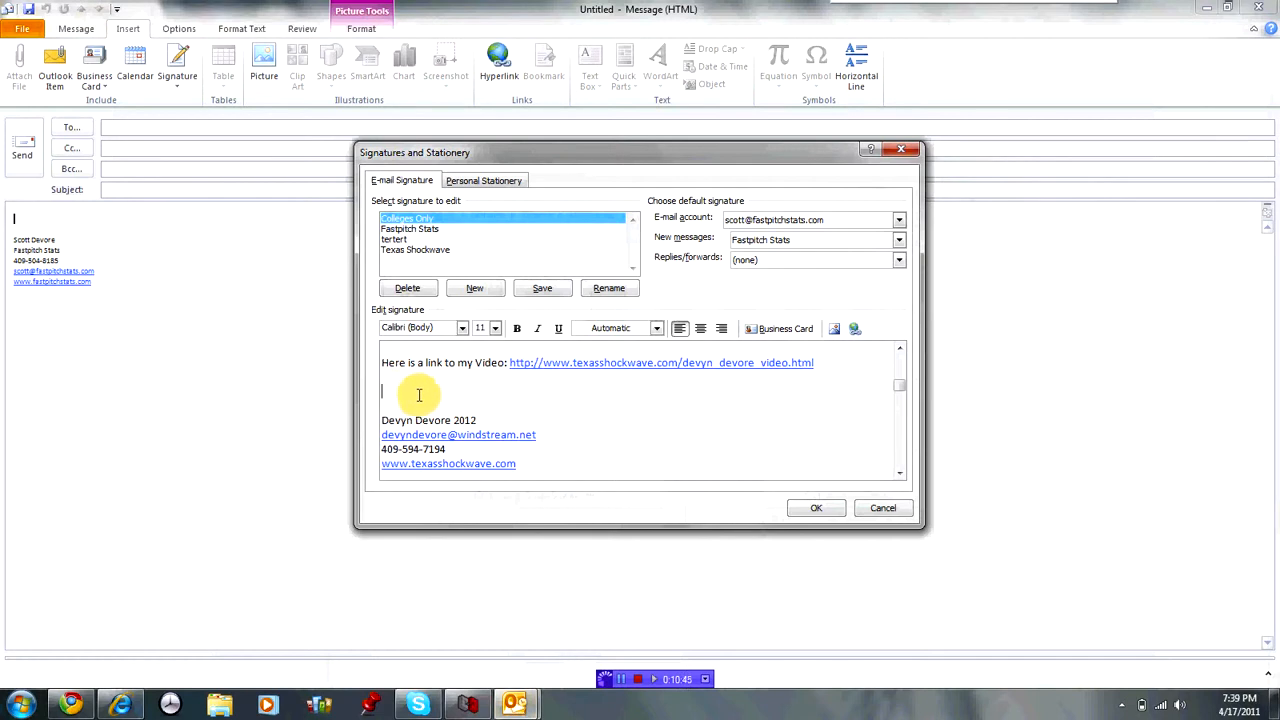
Reopen the picture chooser and cancel it without choosing an image.
click(831, 332)
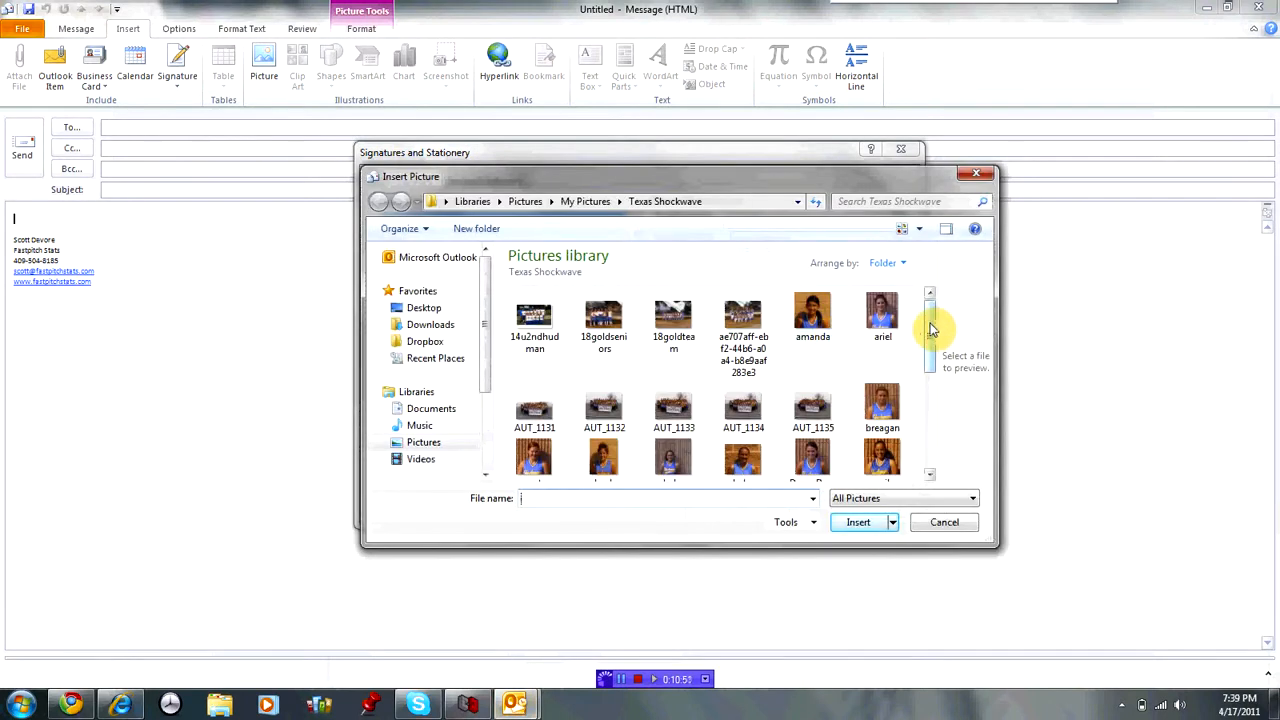
click(978, 178)
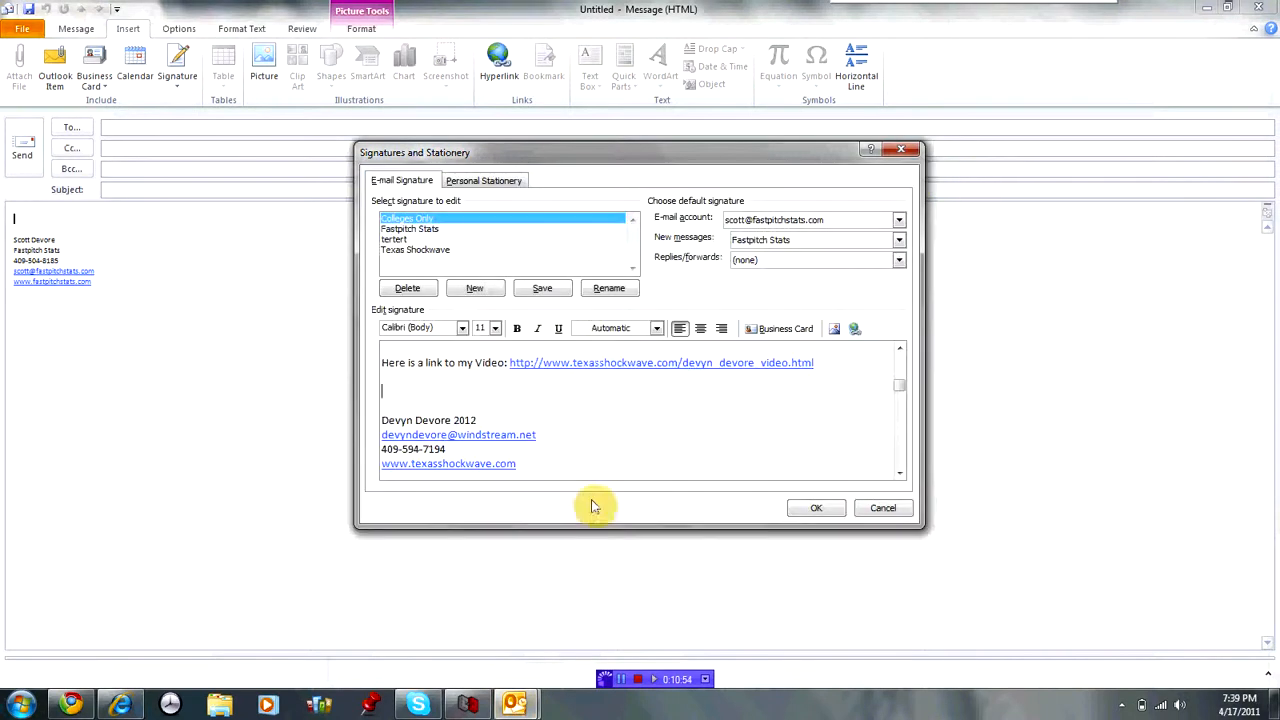
click(70, 705)
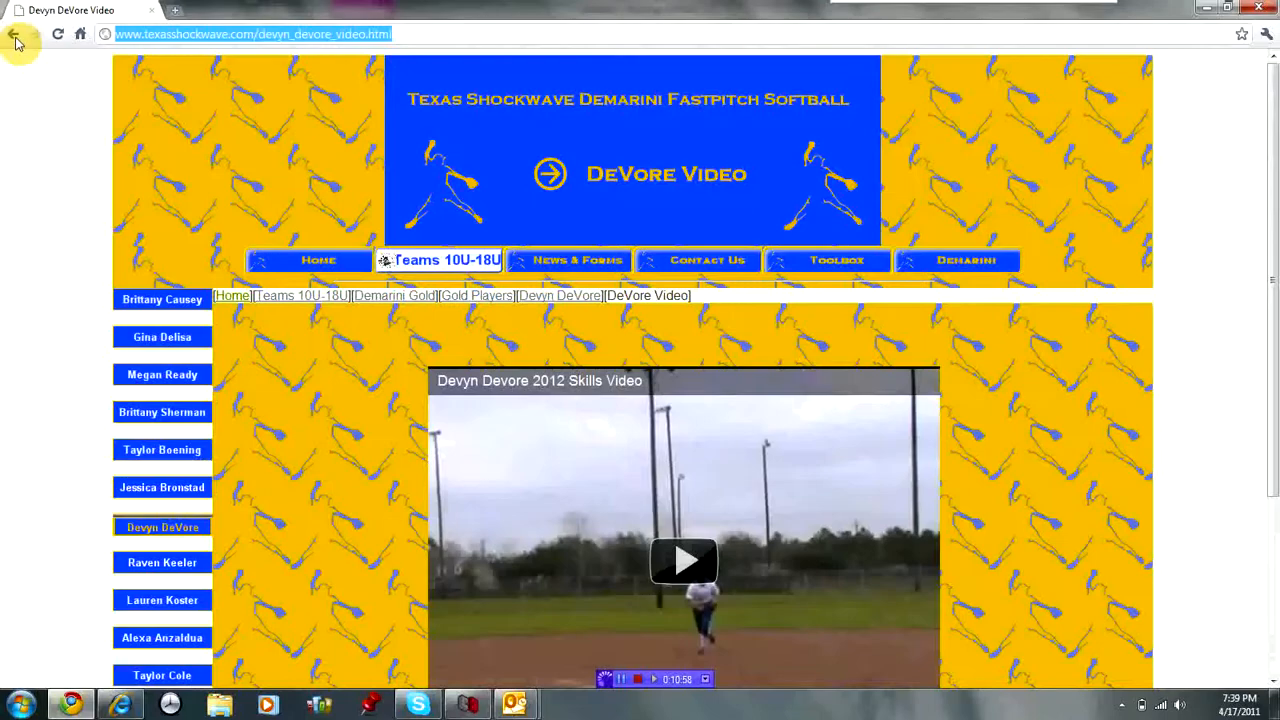
Copy the 2012 second baseman's photo from the 18U Gold roster page, then return to Outlook.
click(15, 38)
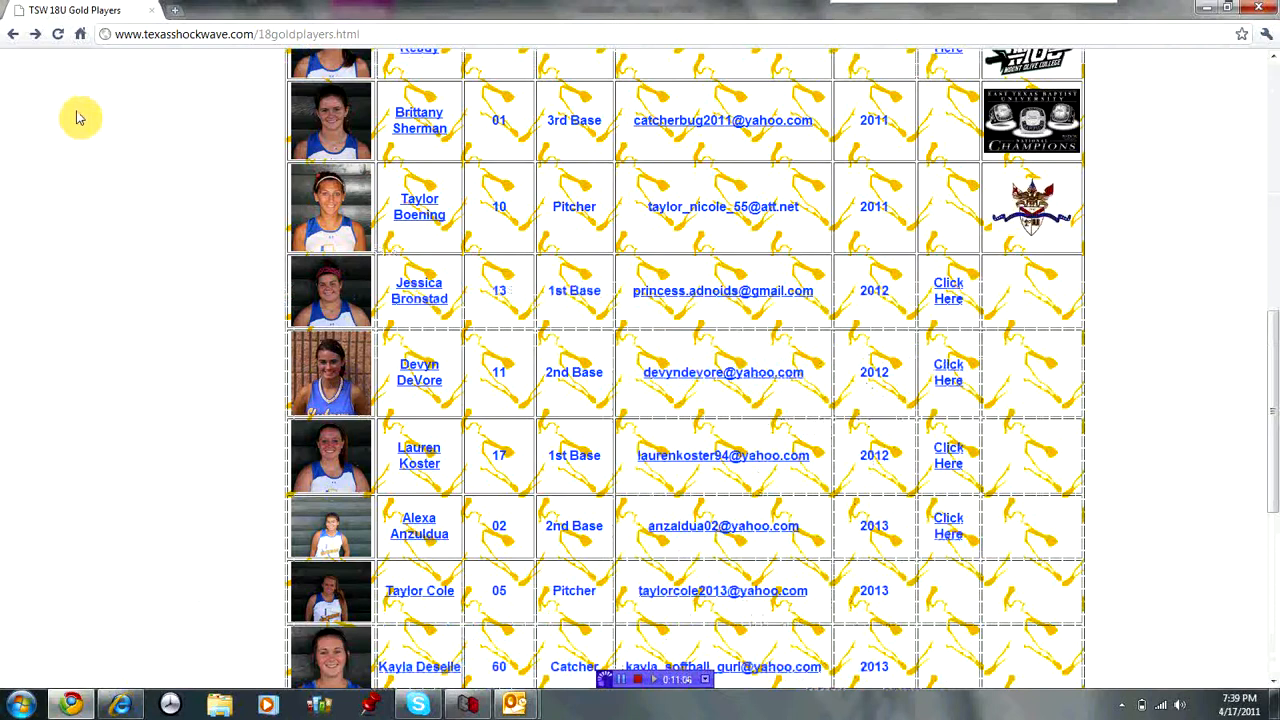
right_click(336, 381)
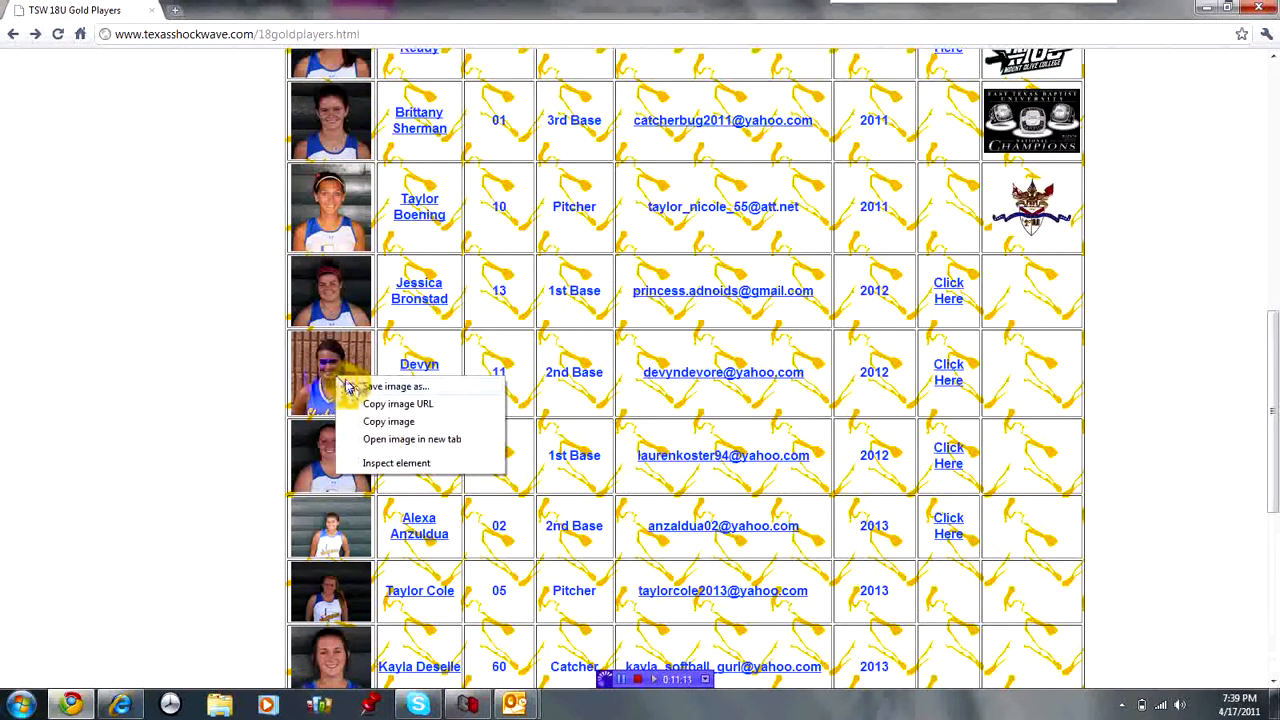
click(376, 421)
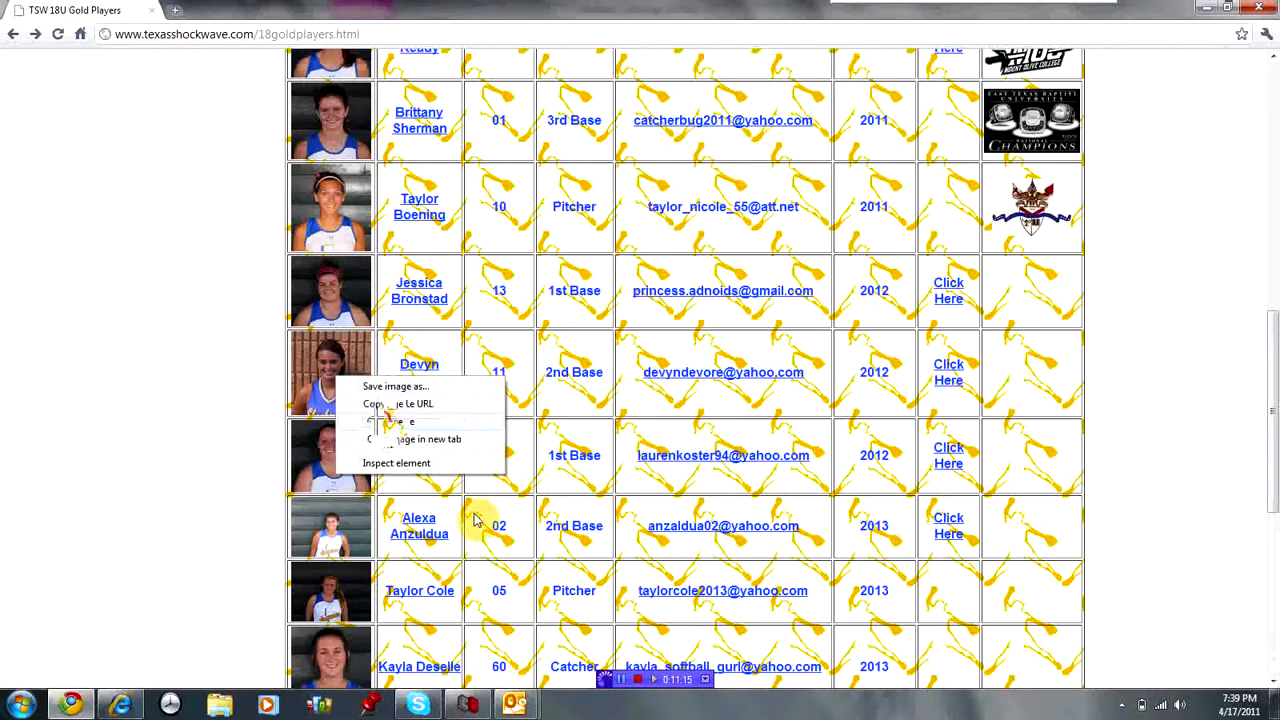
click(518, 705)
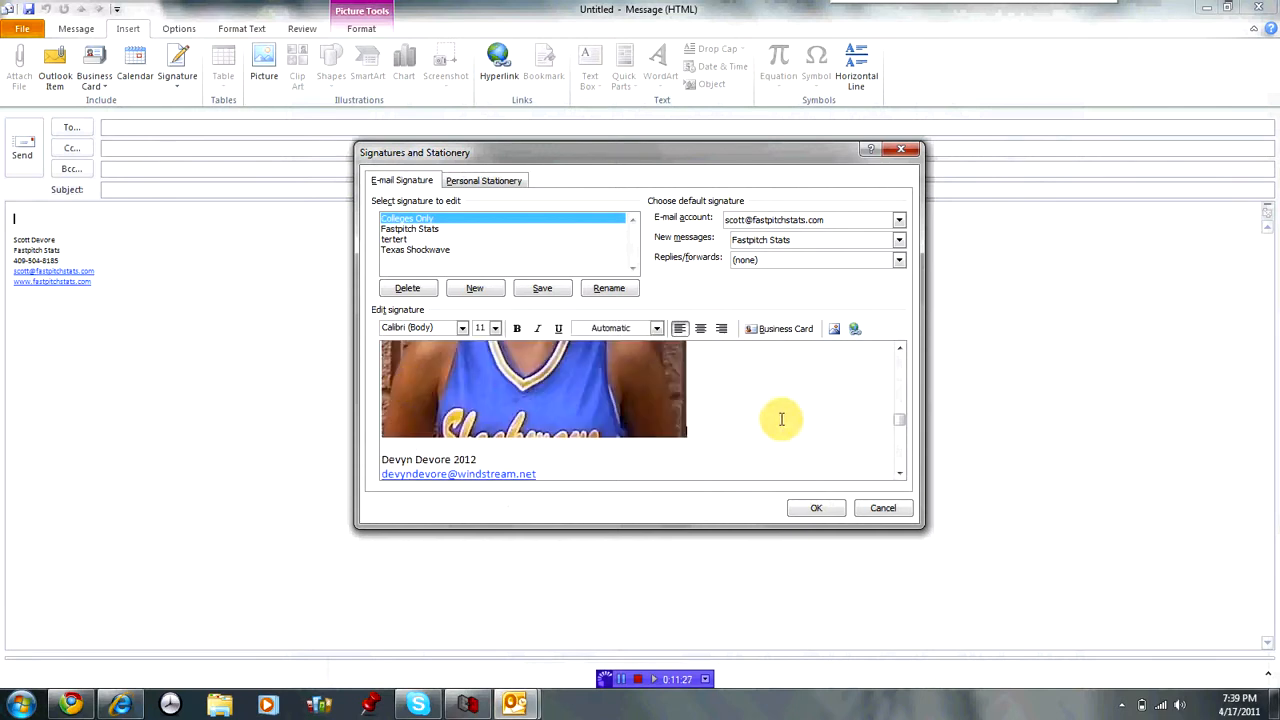
Review the pasted player photo below the video link, then save the Colleges Only signature.
click(899, 353)
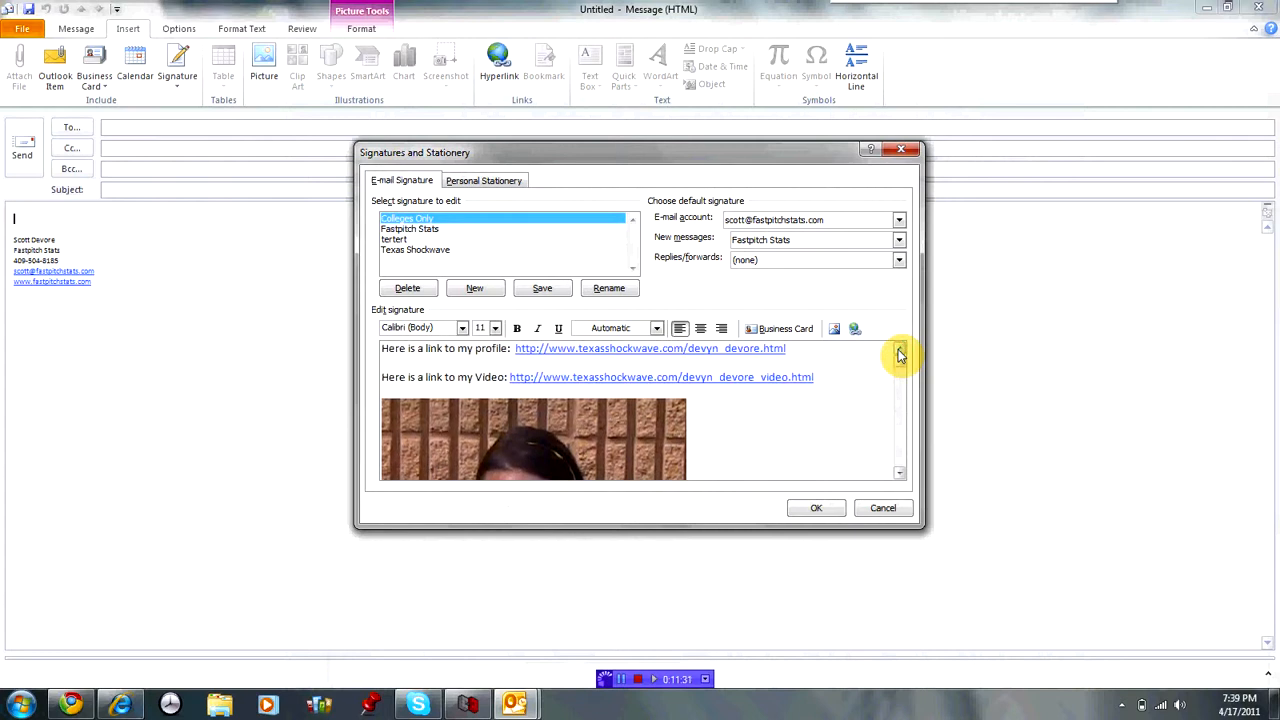
click(901, 477)
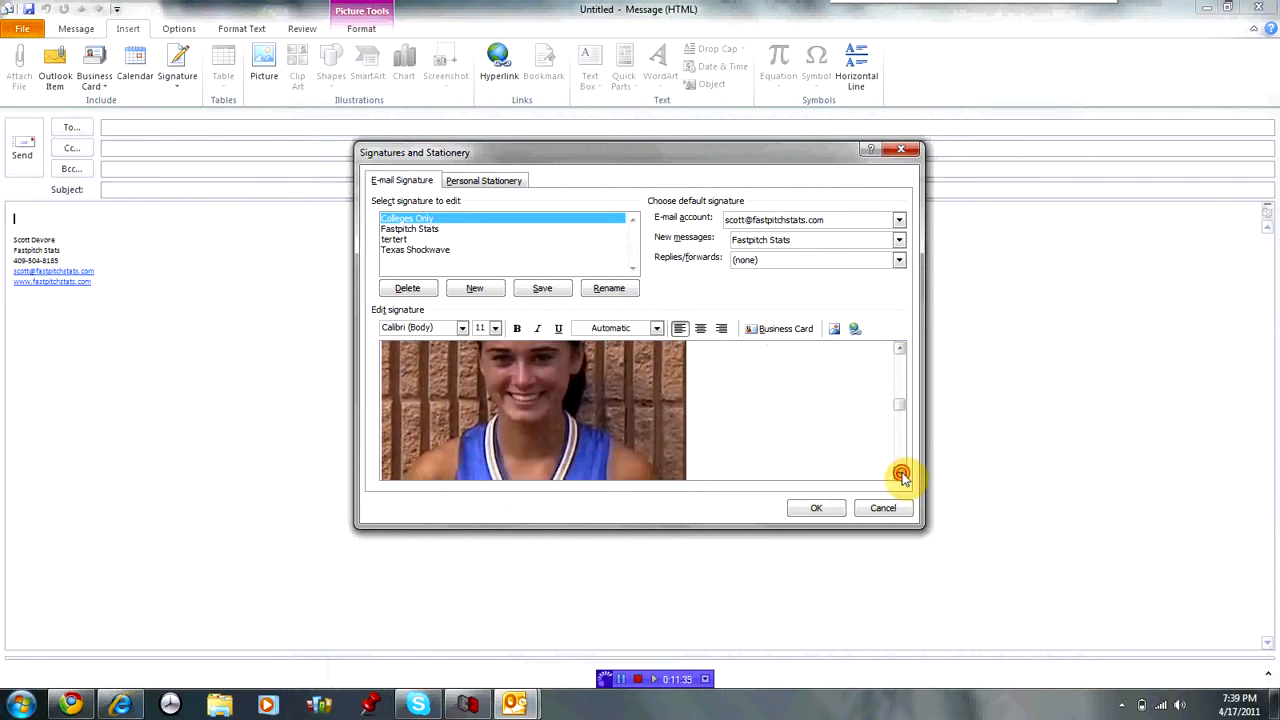
click(901, 477)
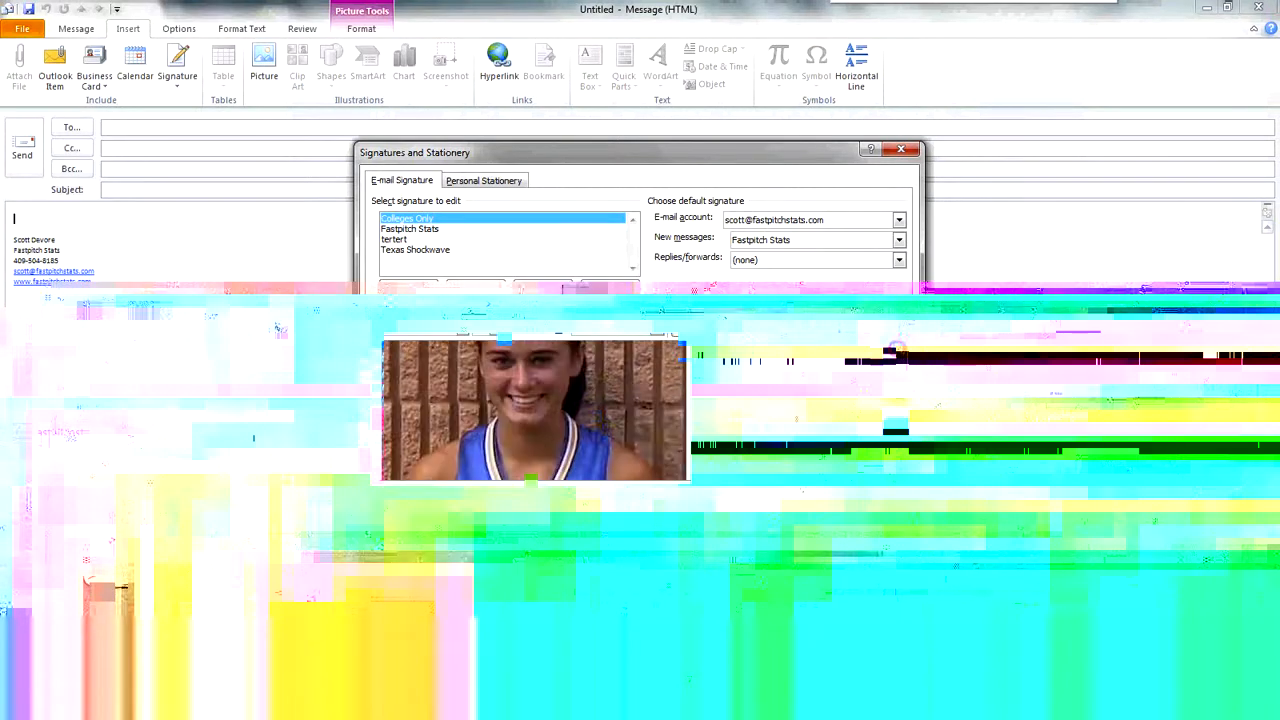
click(898, 352)
click(898, 352)
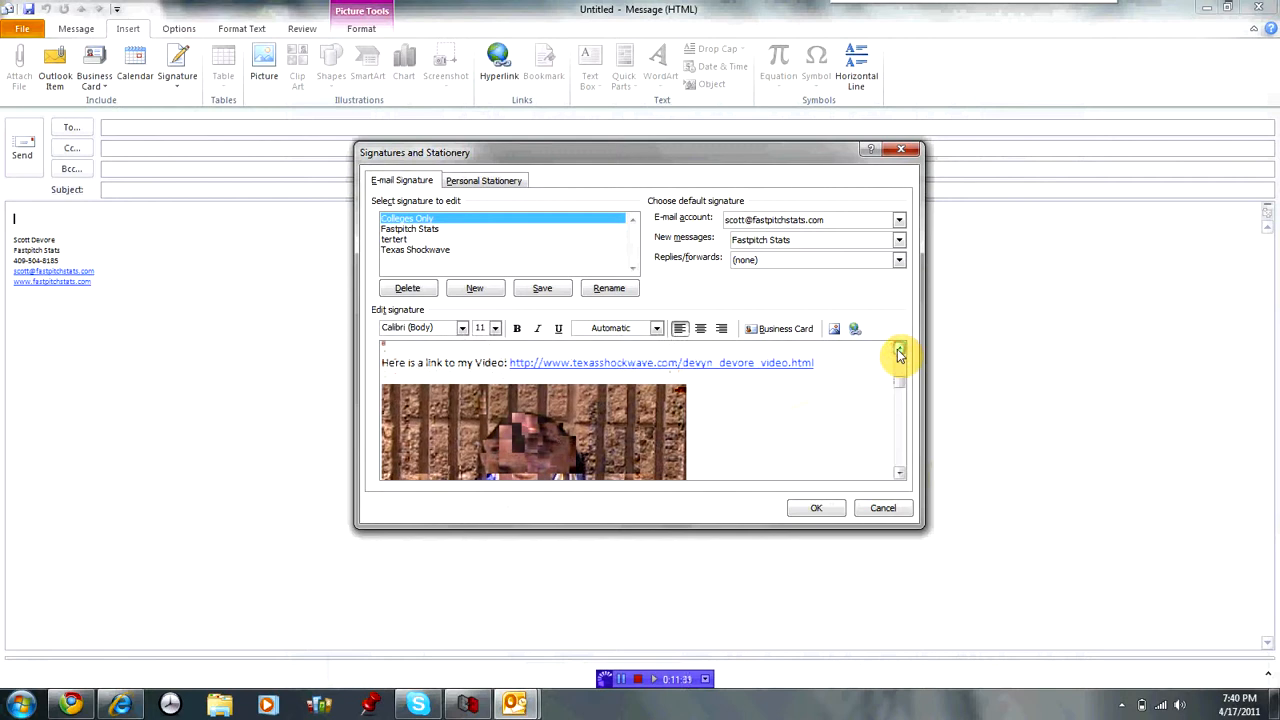
click(818, 510)
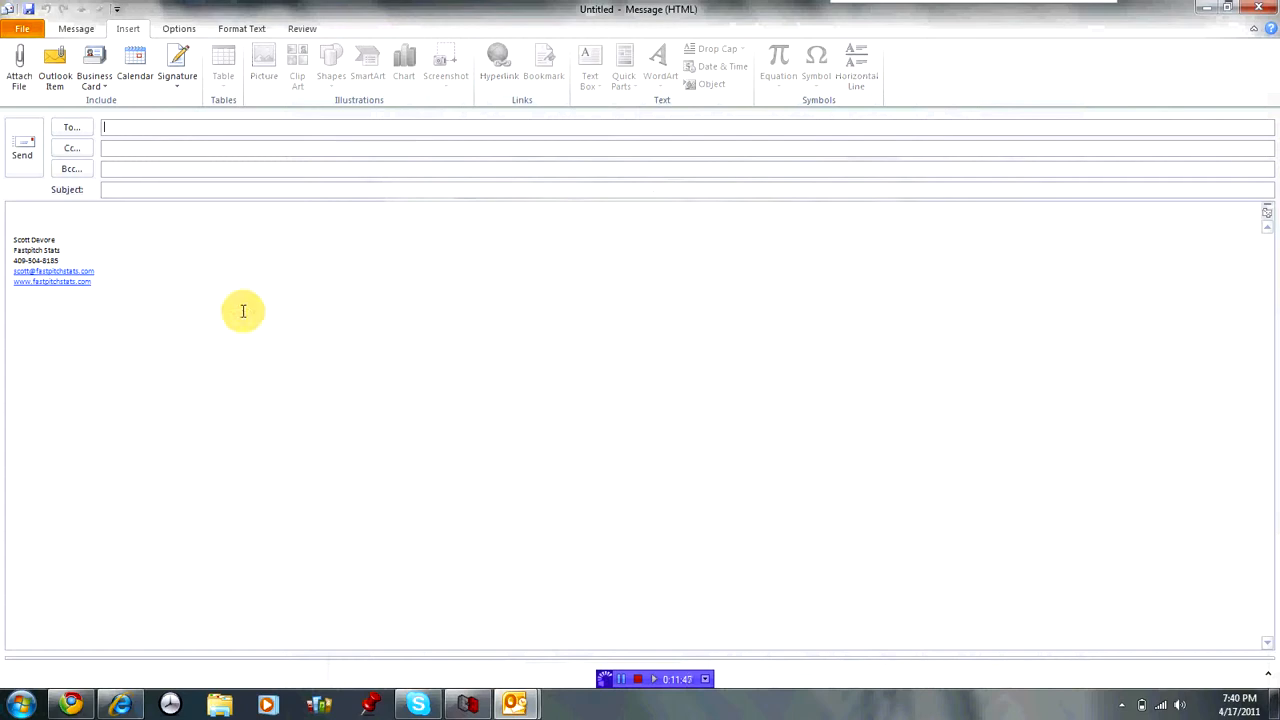
Delete the default signature from the body and type filler lines ending with 'Thank yyo'.
drag(97, 281, 22, 242)
key(Delete)
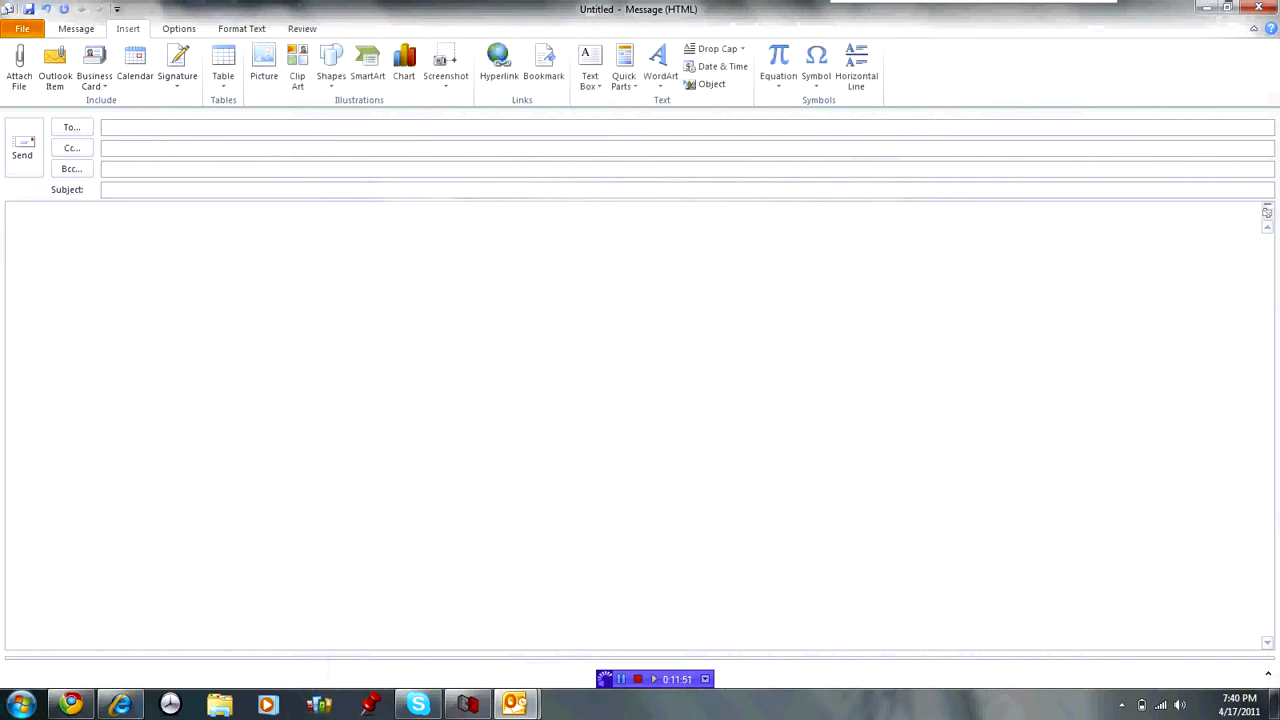
text(f;asfj;fj;fjfjas)
key(Return)
text(s)
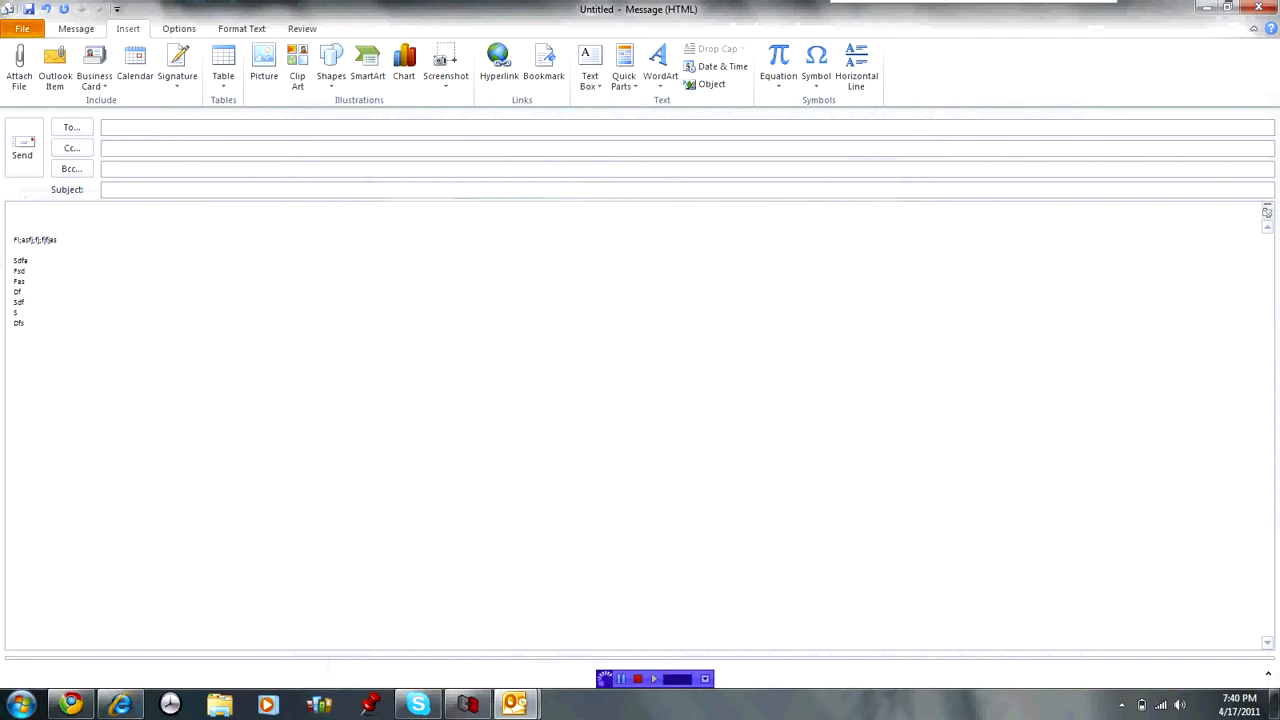
text(dfa fsd fas df sdf s dfs Thank yyo)
key(Return)
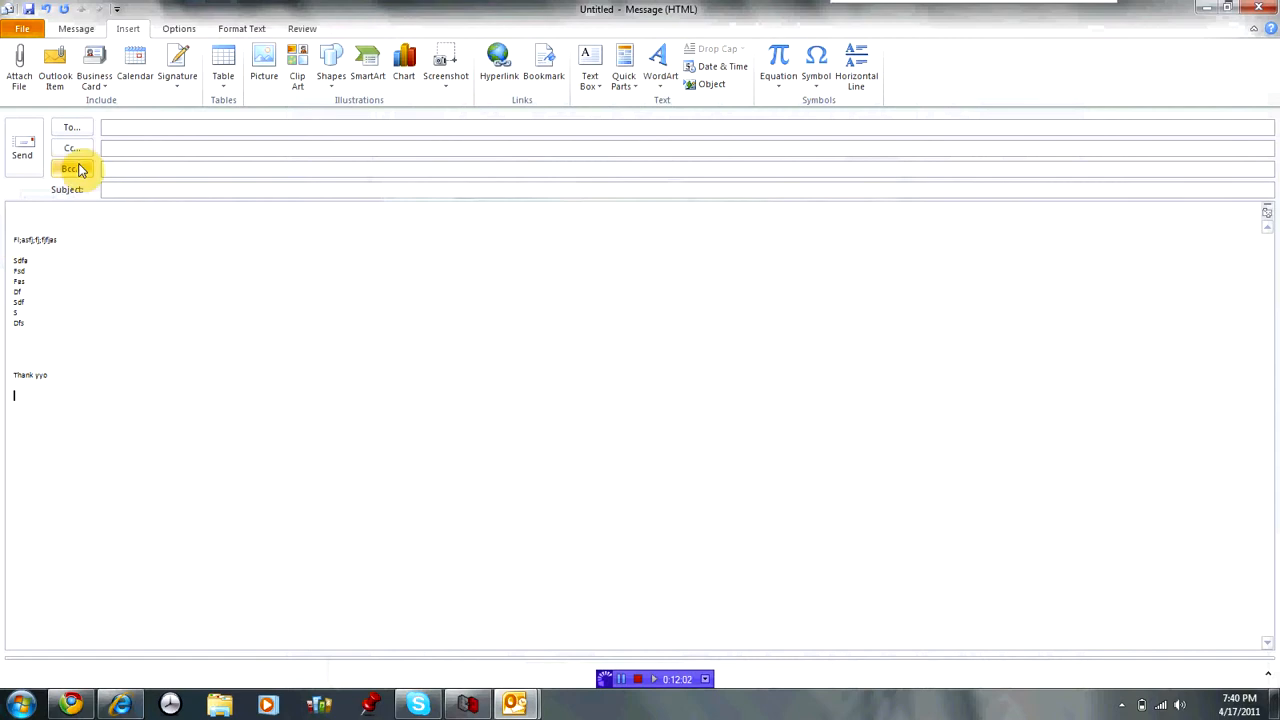
Insert the Colleges Only signature into the message and place the cursor above its links.
click(177, 88)
click(201, 104)
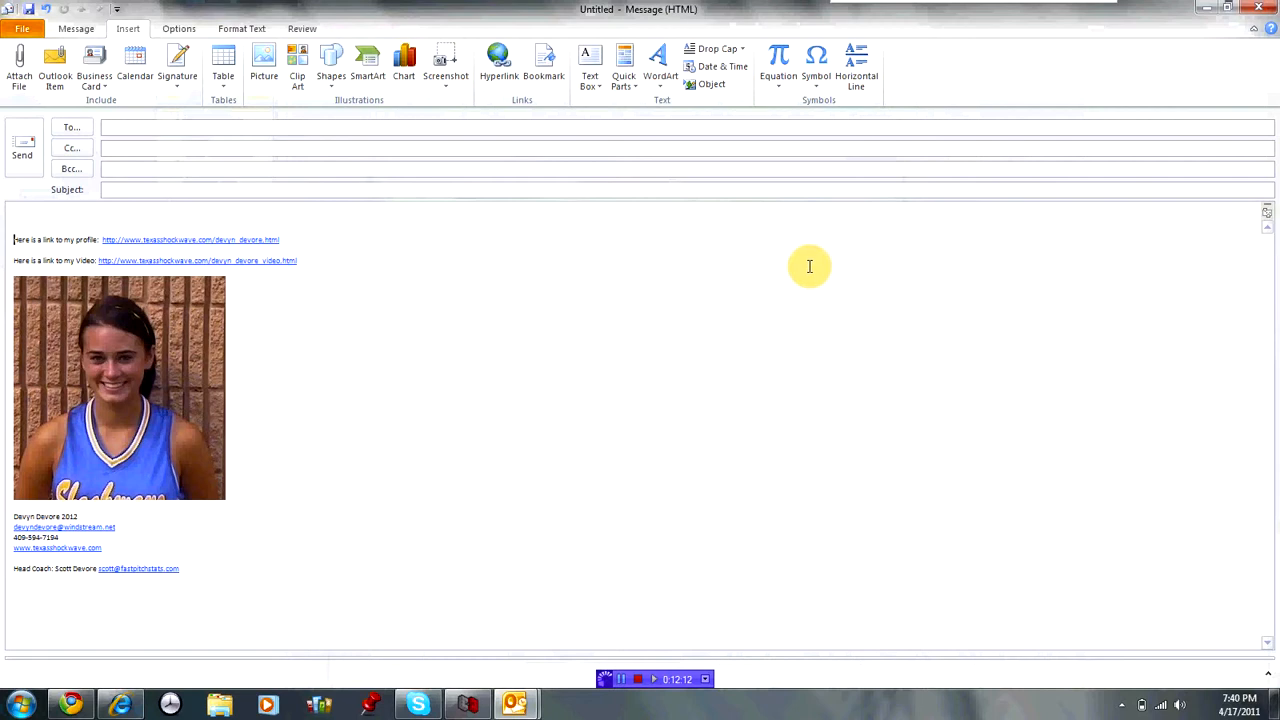
click(20, 218)
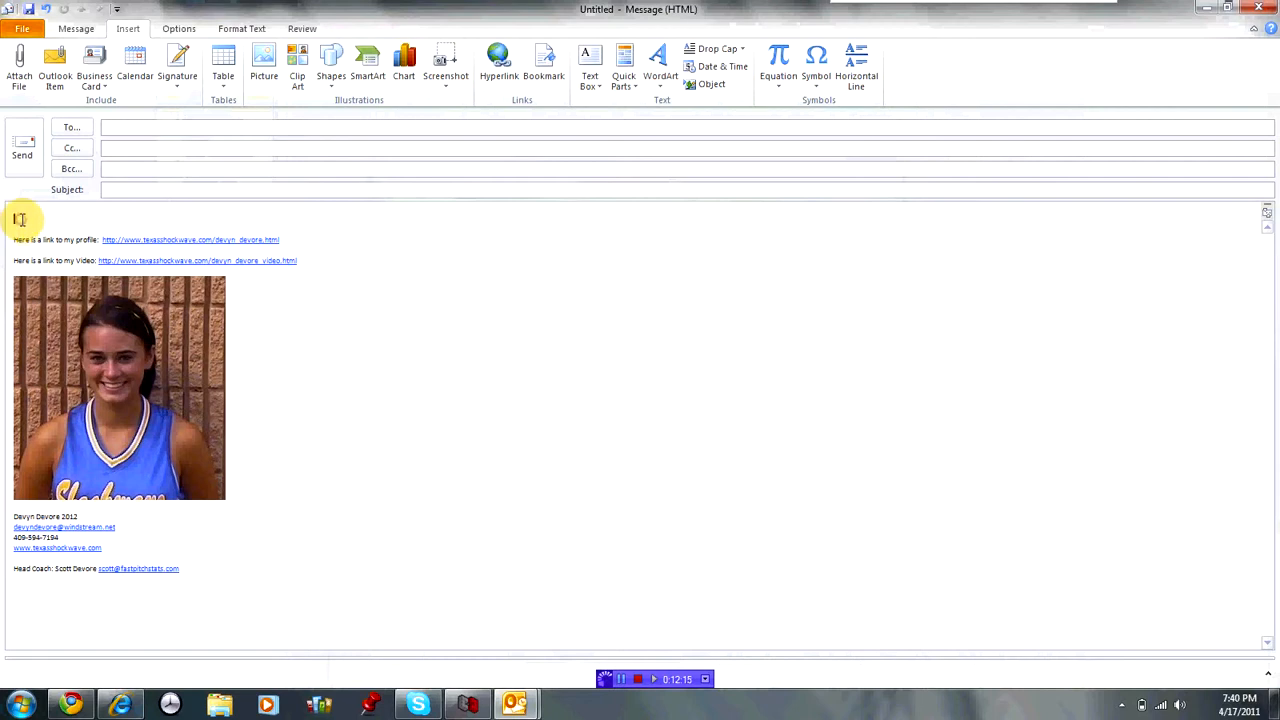